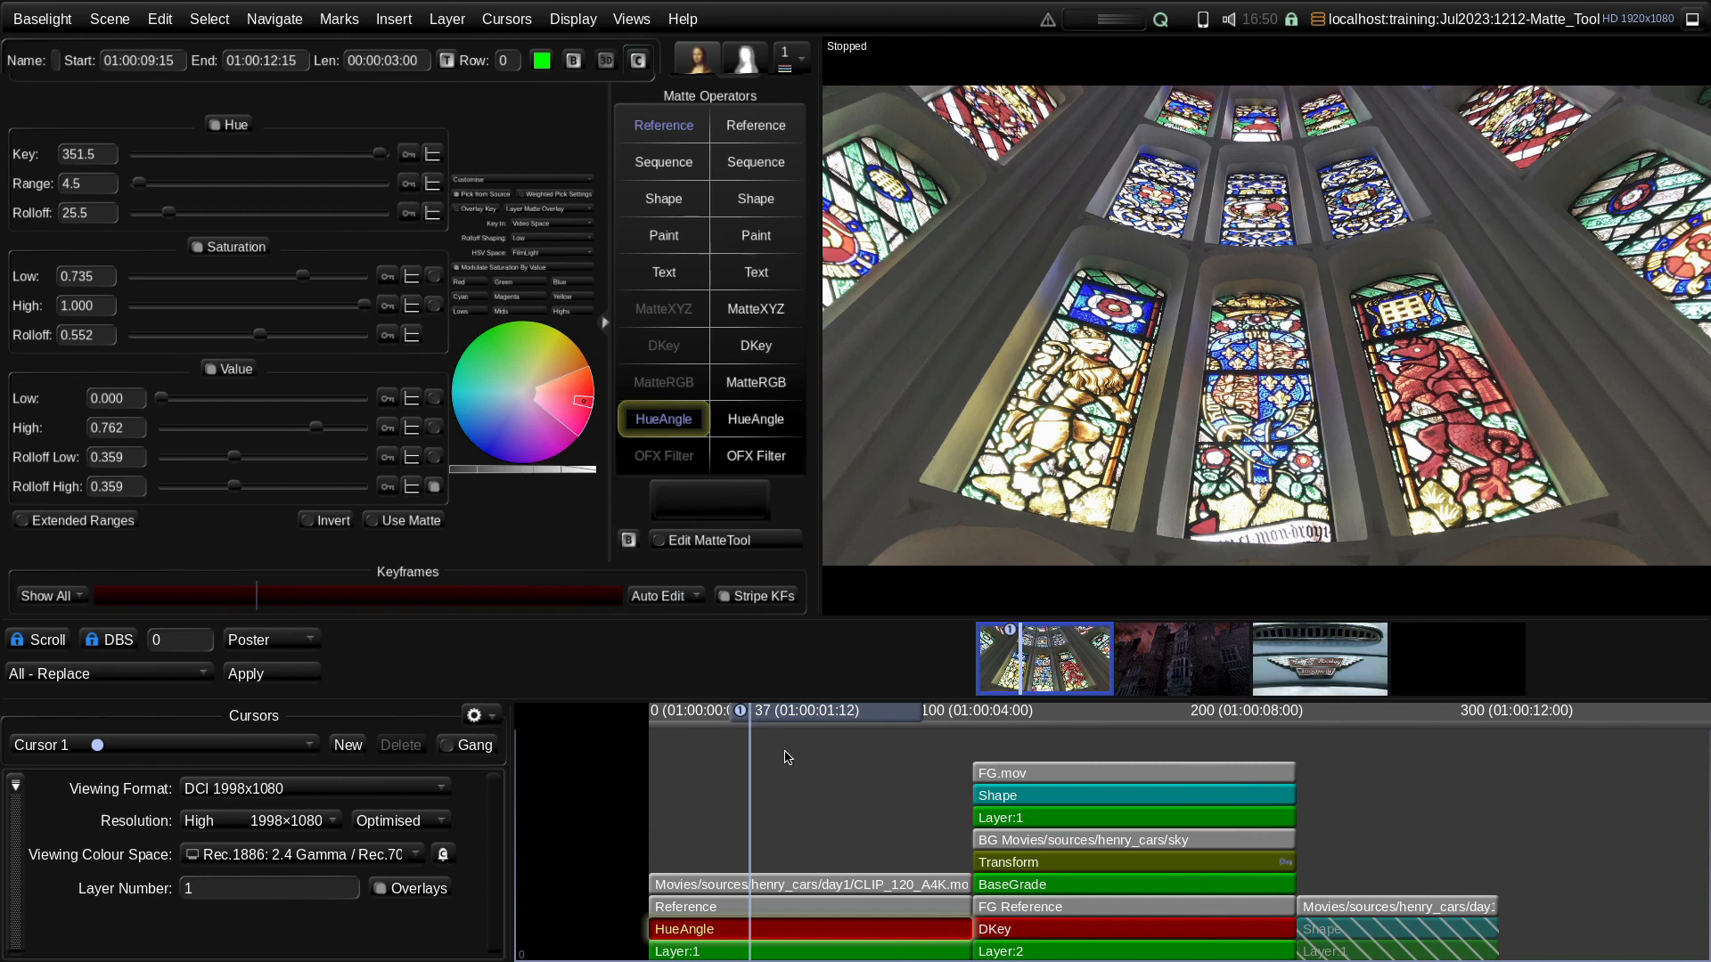
Cycle through the matte display modes and inspect the HueAngle layer matte up close around the lower window panels
{"action": "key", "text": "m"}
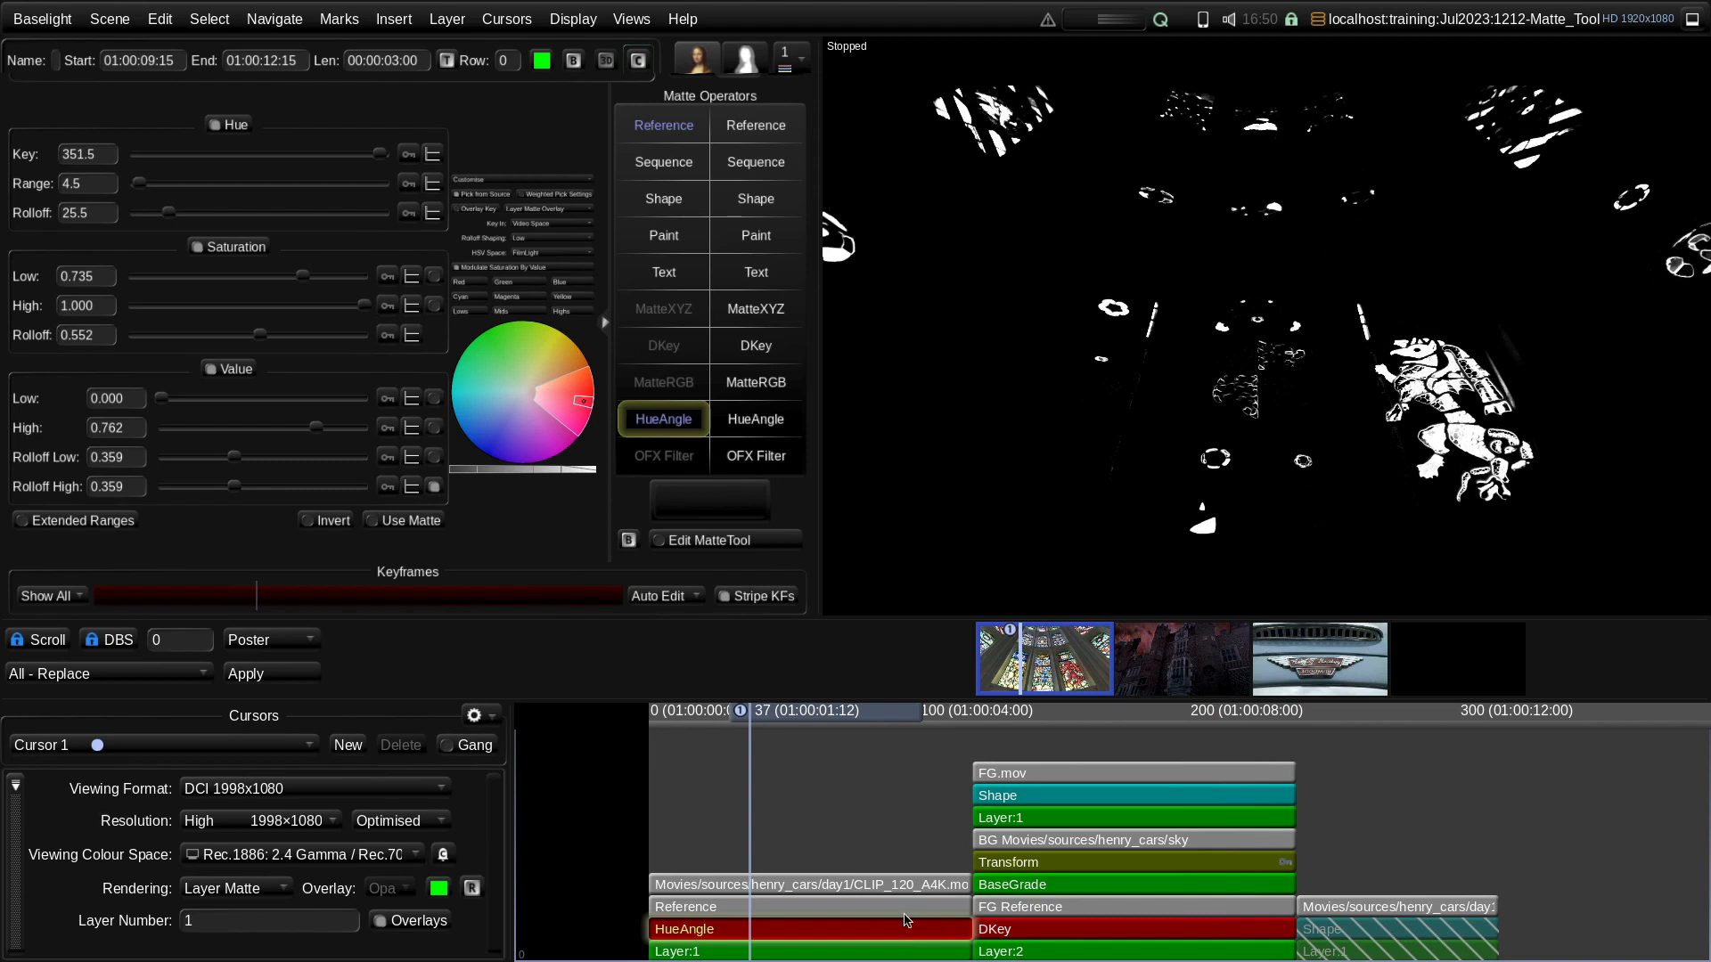
{"action": "key", "text": "m"}
{"action": "key", "text": "m"}
{"action": "key", "text": "m"}
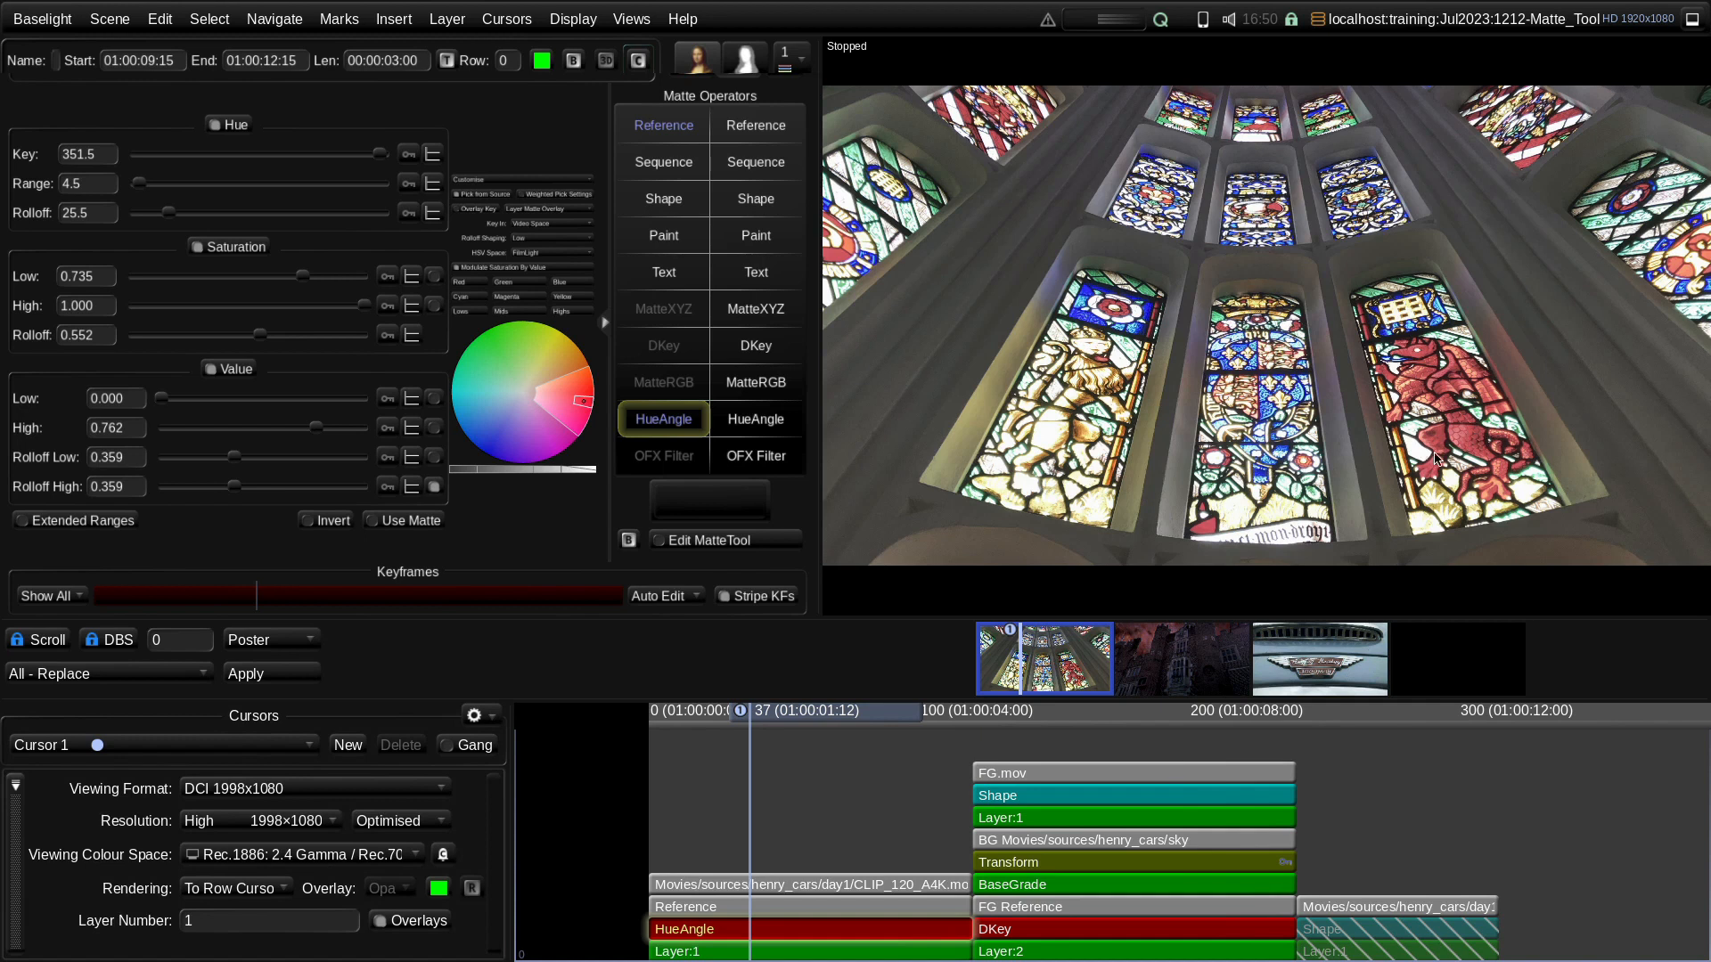
{"action": "key", "text": "m"}
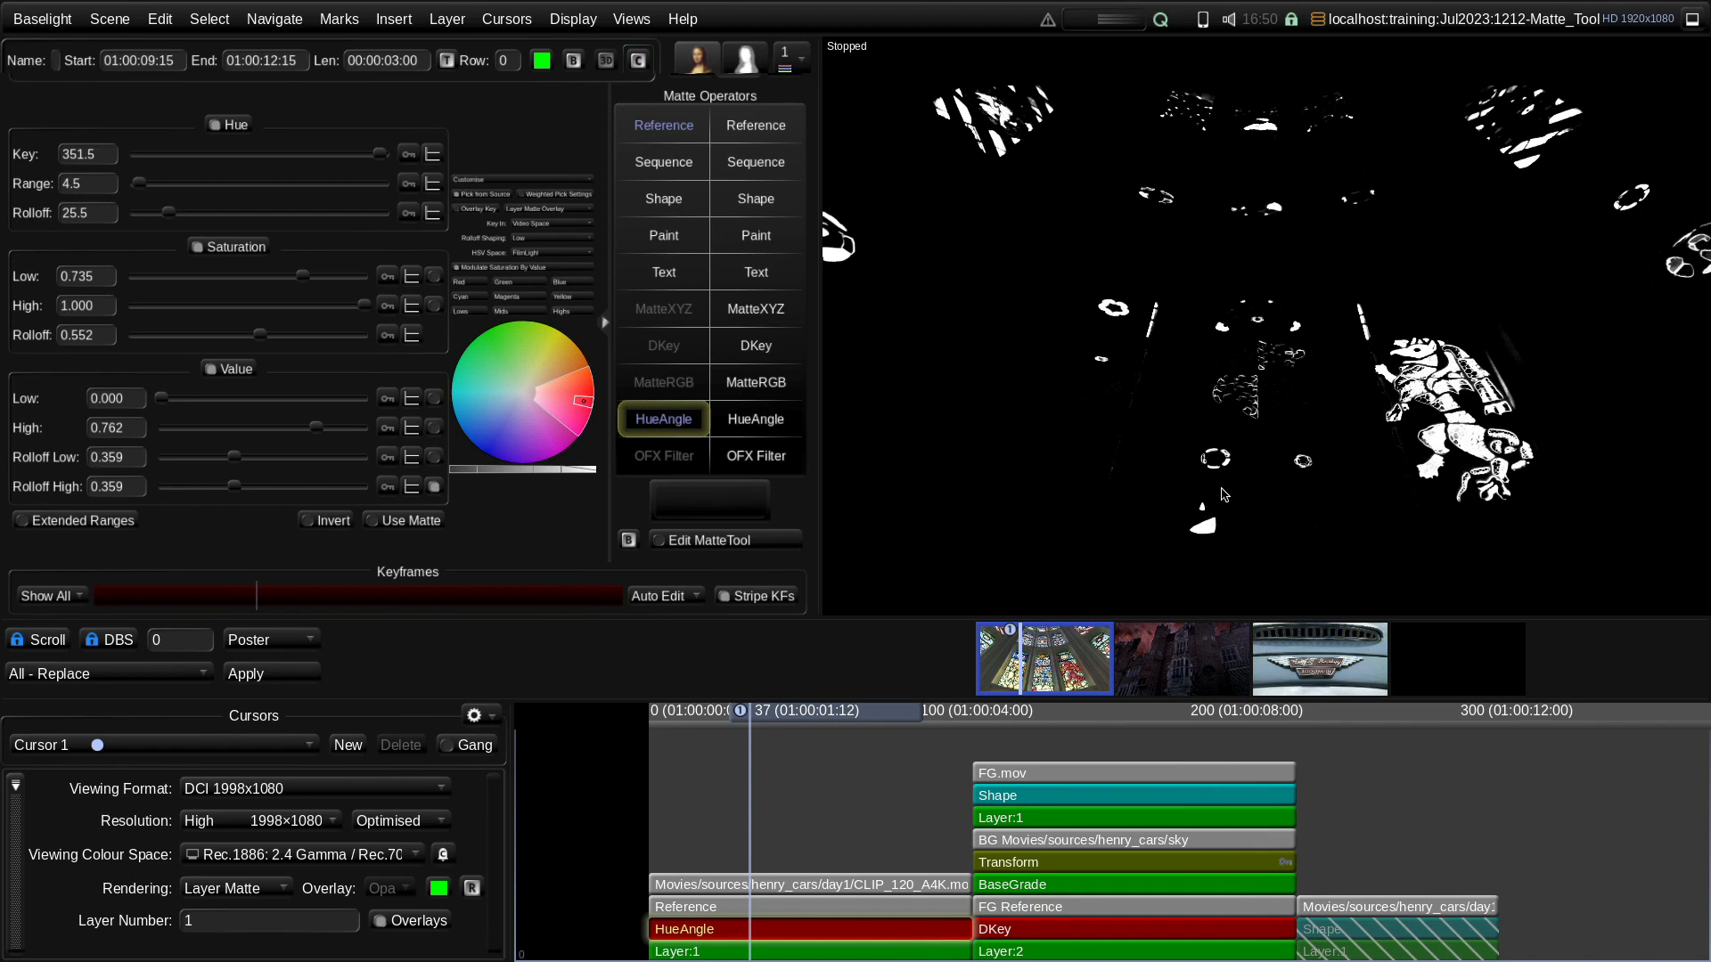
{"action": "scroll", "coordinate": [1237, 494], "scroll_direction": "up", "scroll_amount": 1}
{"action": "scroll", "coordinate": [1236, 495], "scroll_direction": "up", "scroll_amount": 4}
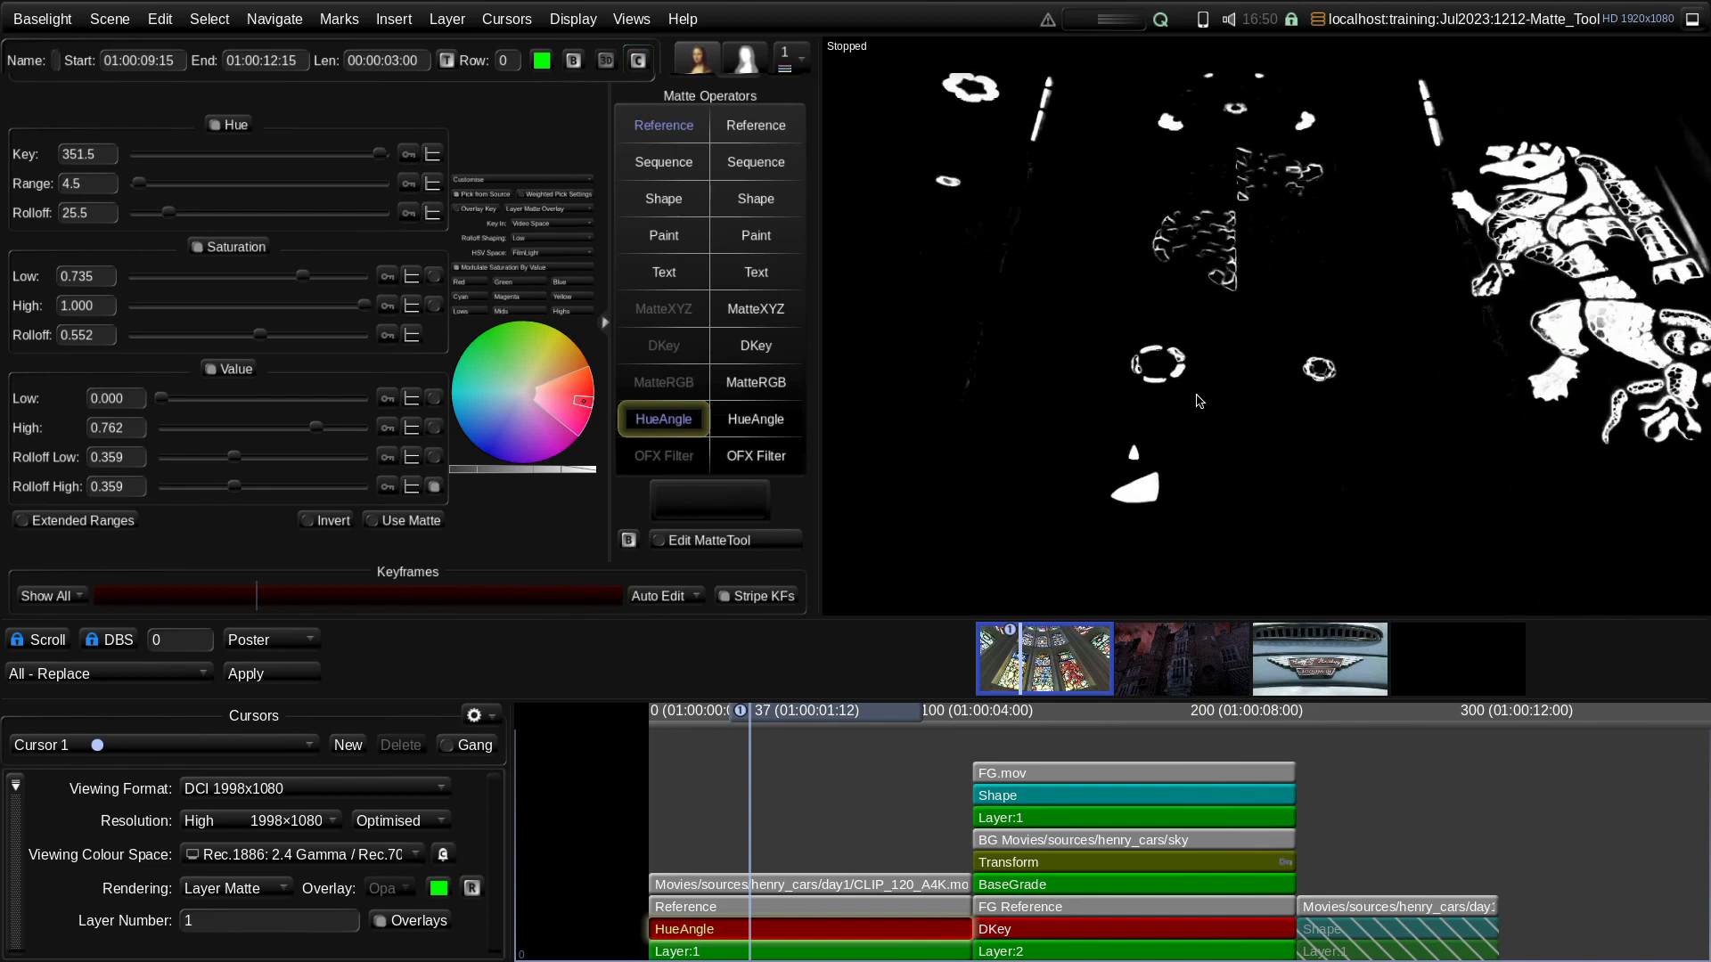
{"action": "scroll", "coordinate": [1230, 381], "scroll_direction": "up", "scroll_amount": 3}
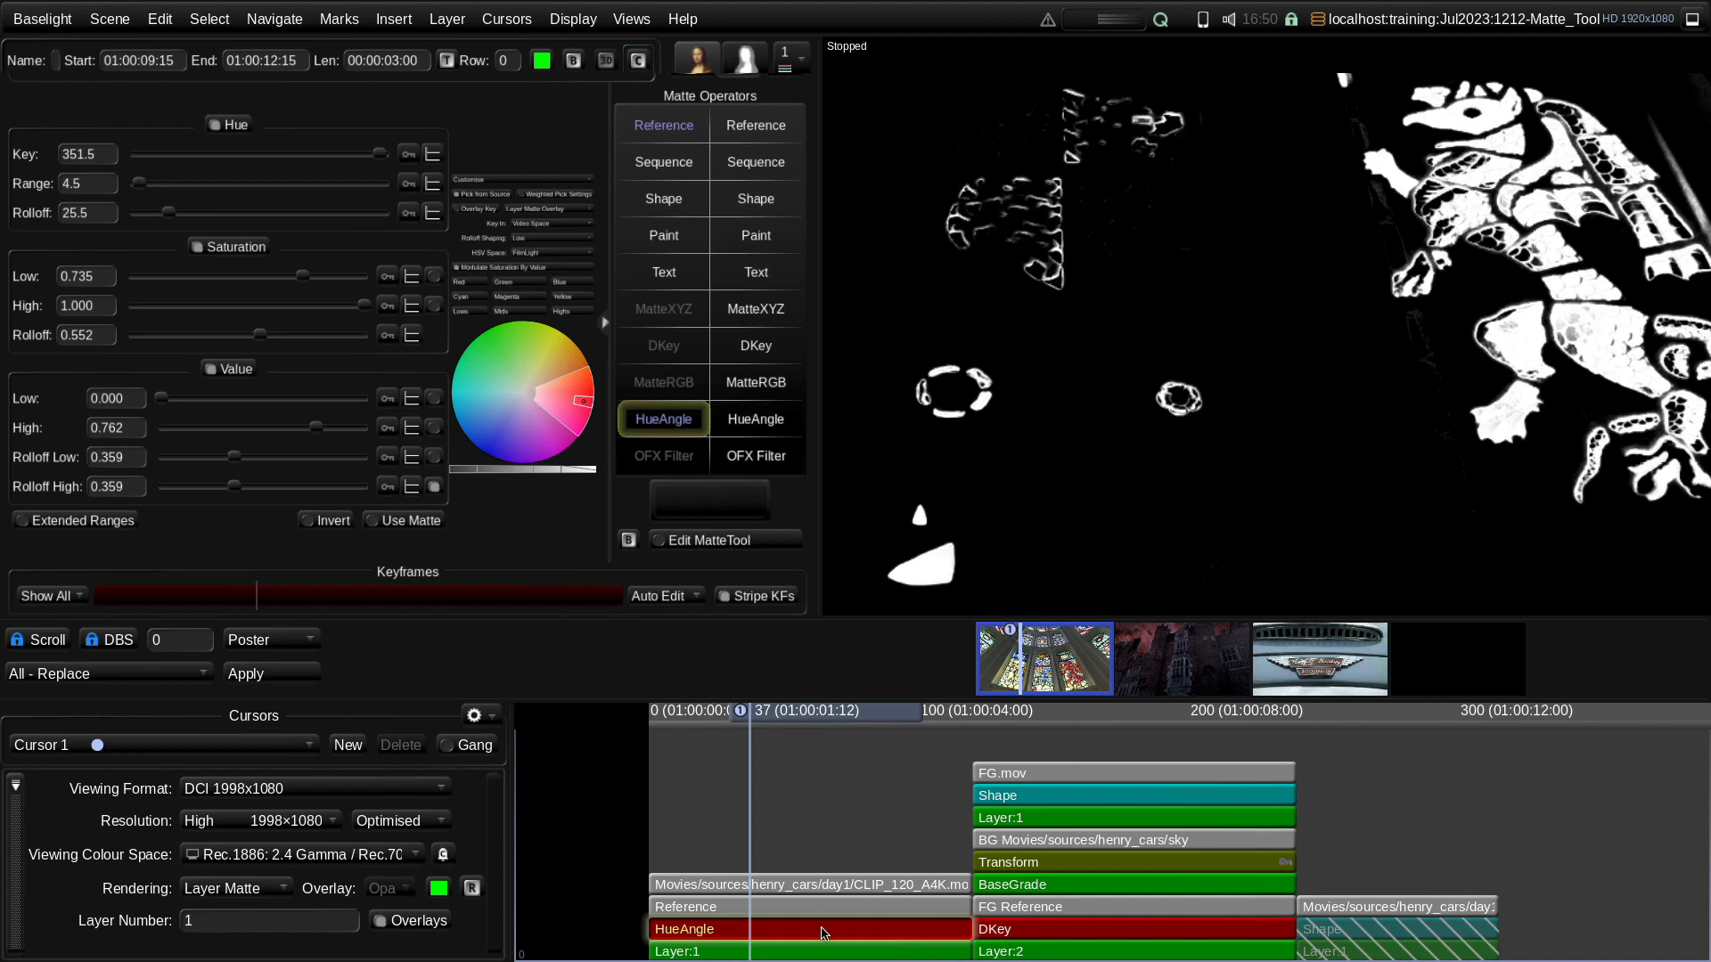
Add a MatteTool to the HueAngle key and switch between the key's controls and the MatteTool's controls
{"action": "key", "text": "b"}
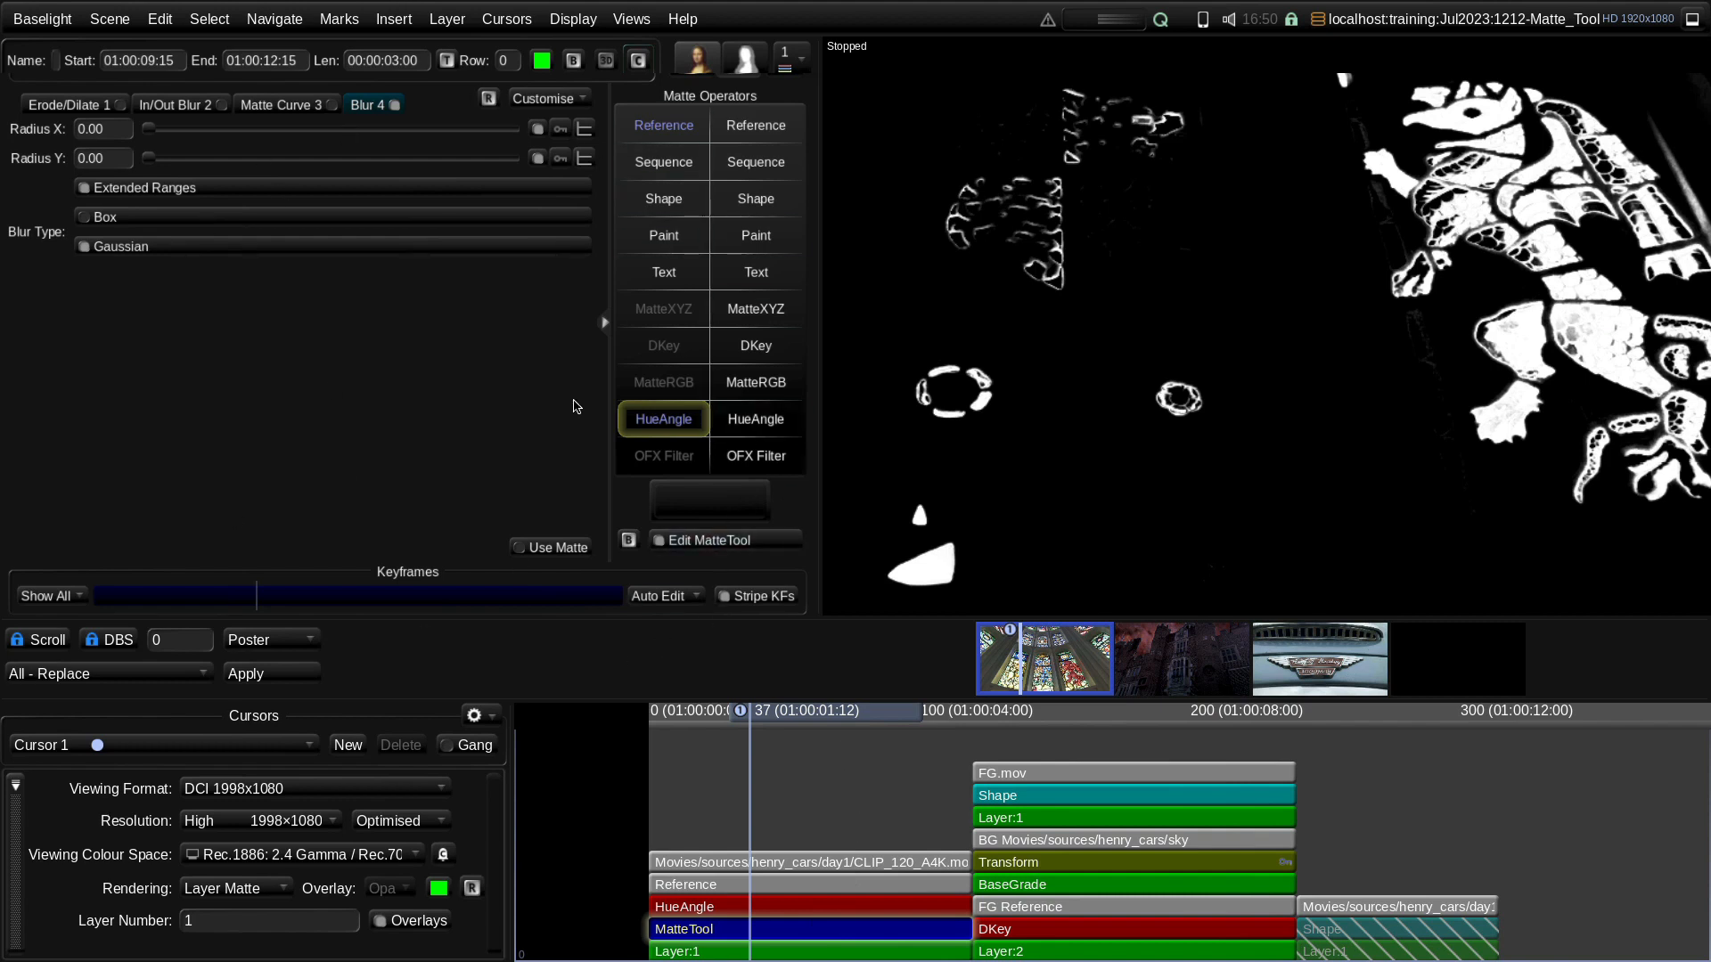
{"action": "left_click", "coordinate": [712, 544]}
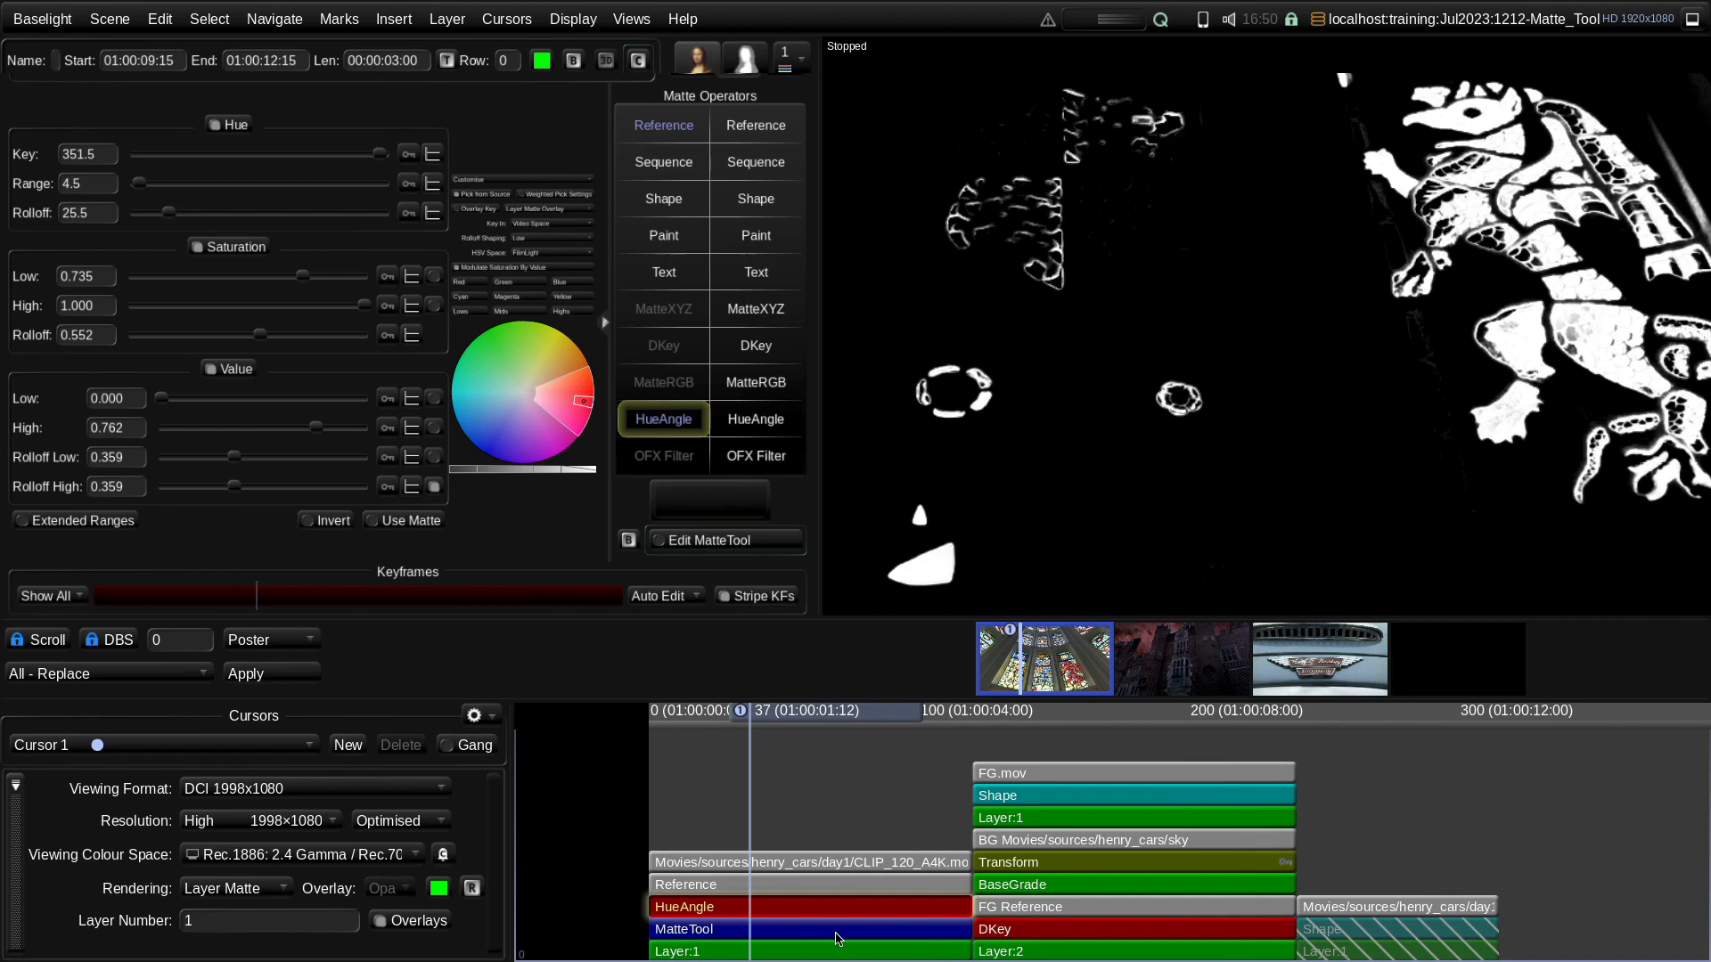
{"action": "left_click", "coordinate": [715, 542]}
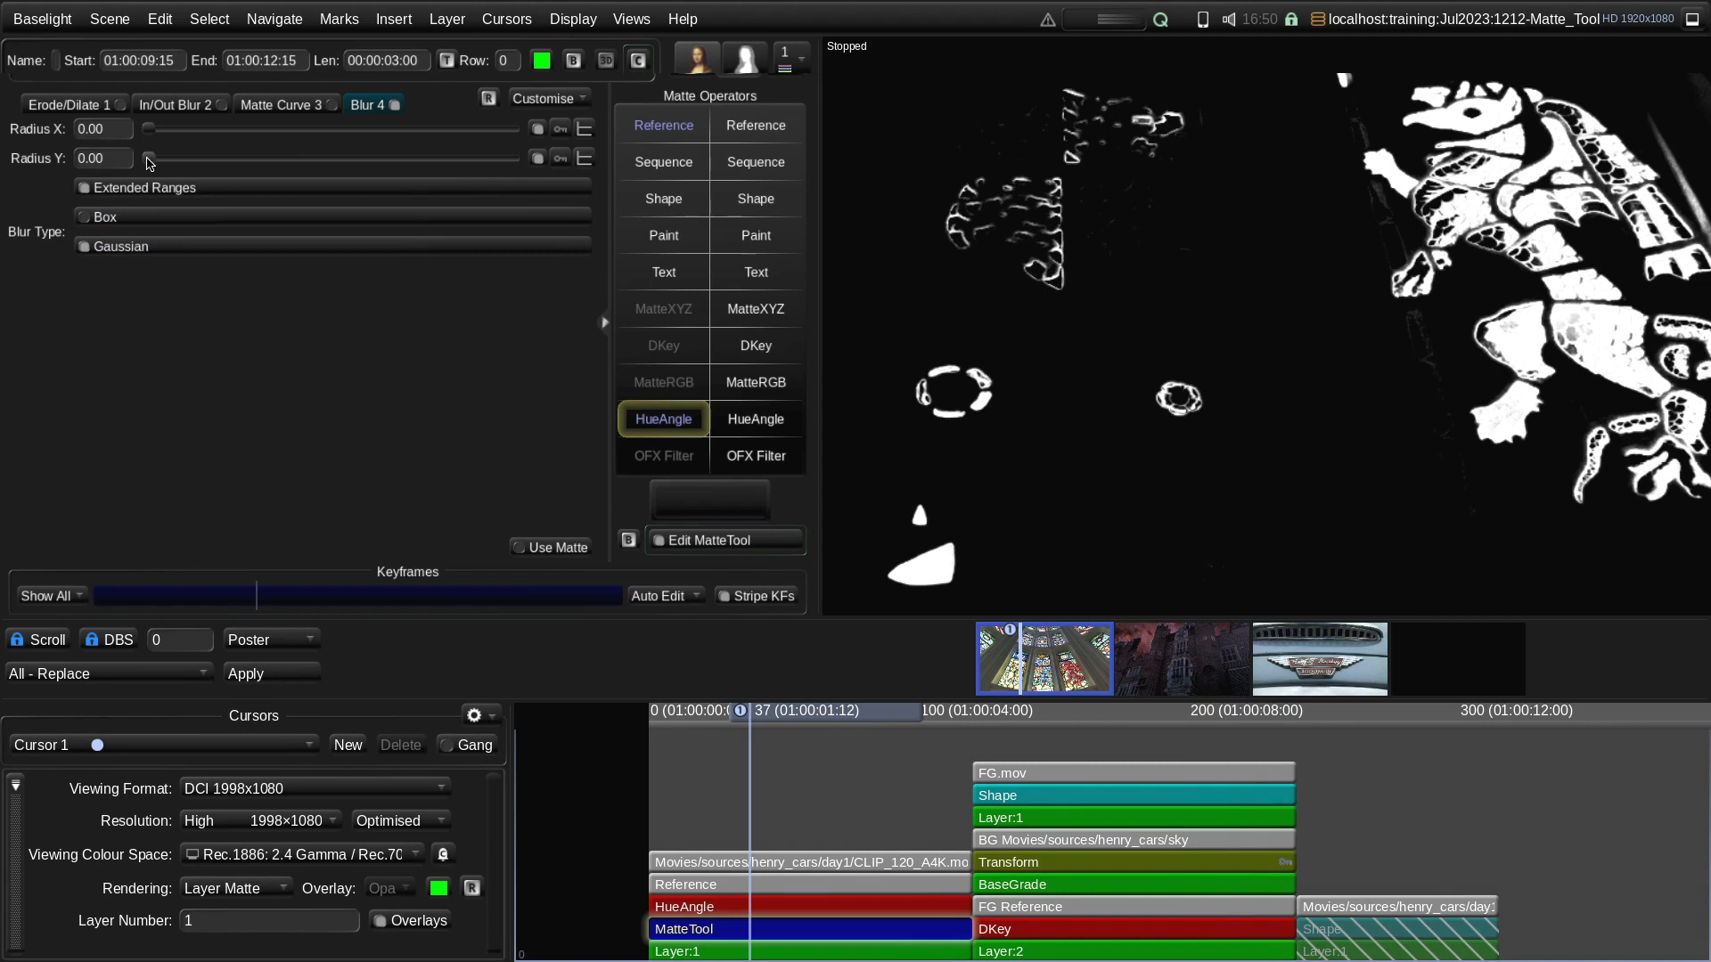
Turn off extended ranges for the Blur 4 stage, set its X and Y radii to 2.46, and preview the matte overlay
{"action": "mouse_move", "coordinate": [149, 162]}
{"action": "left_mouse_down"}
{"action": "mouse_move", "coordinate": [171, 165]}
{"action": "mouse_move", "coordinate": [136, 172]}
{"action": "left_mouse_up"}
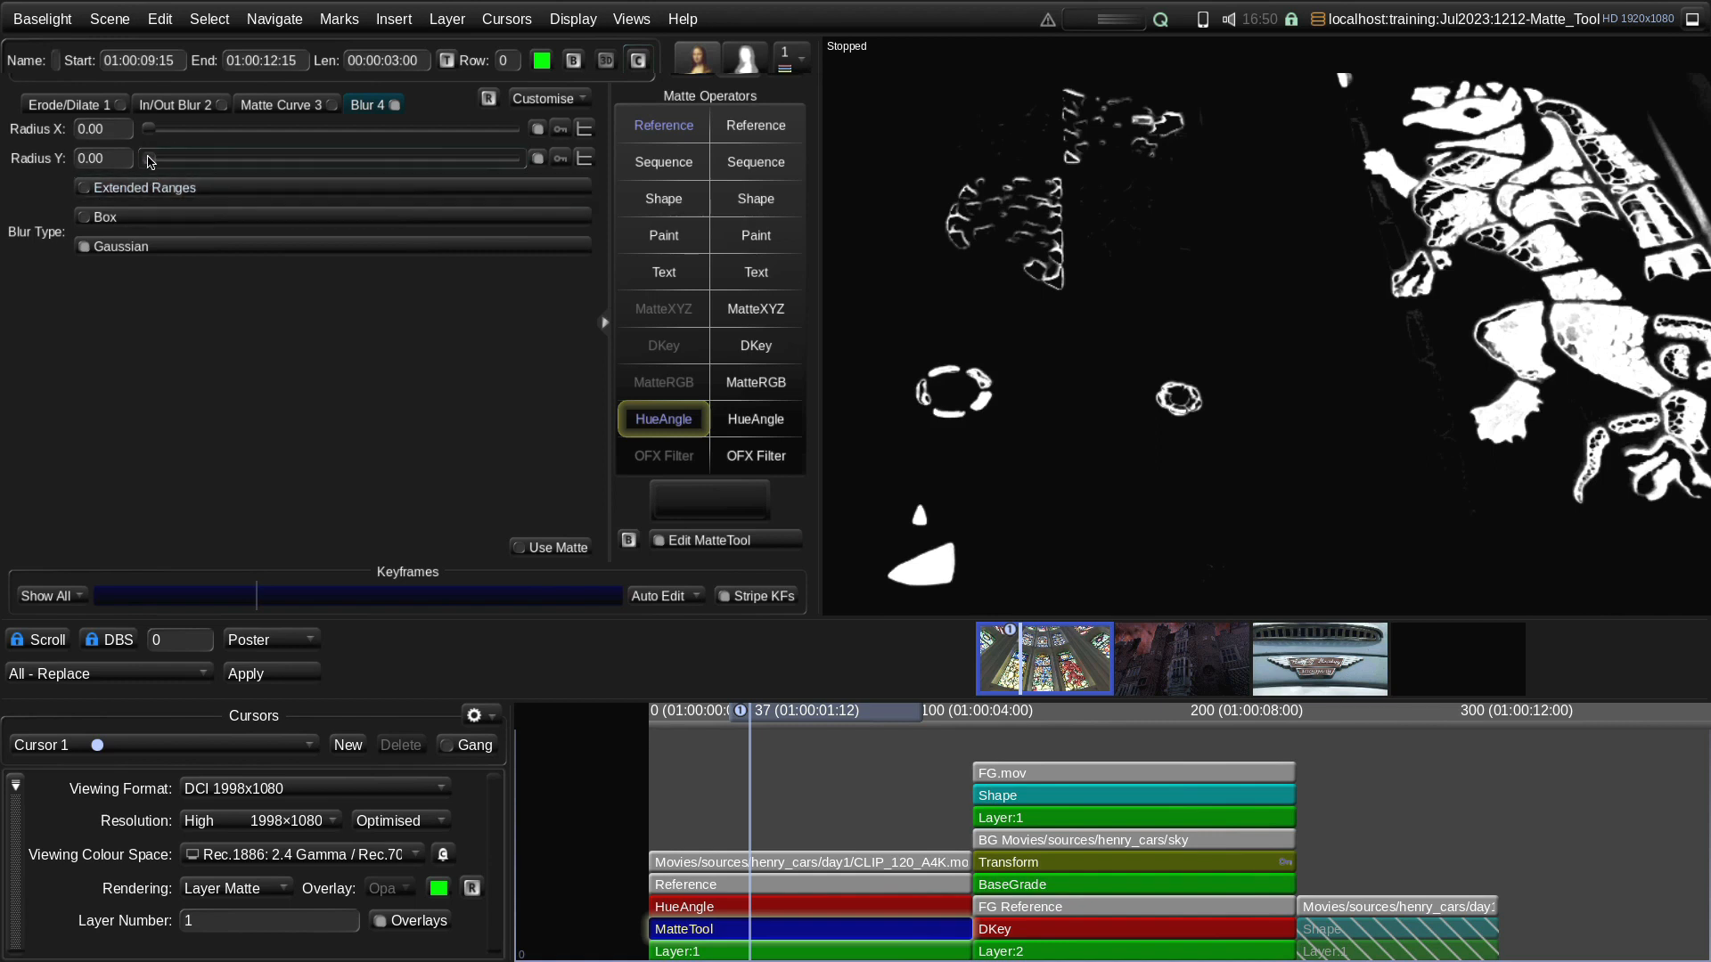
{"action": "left_click_drag", "start_coordinate": [159, 163], "coordinate": [169, 163]}
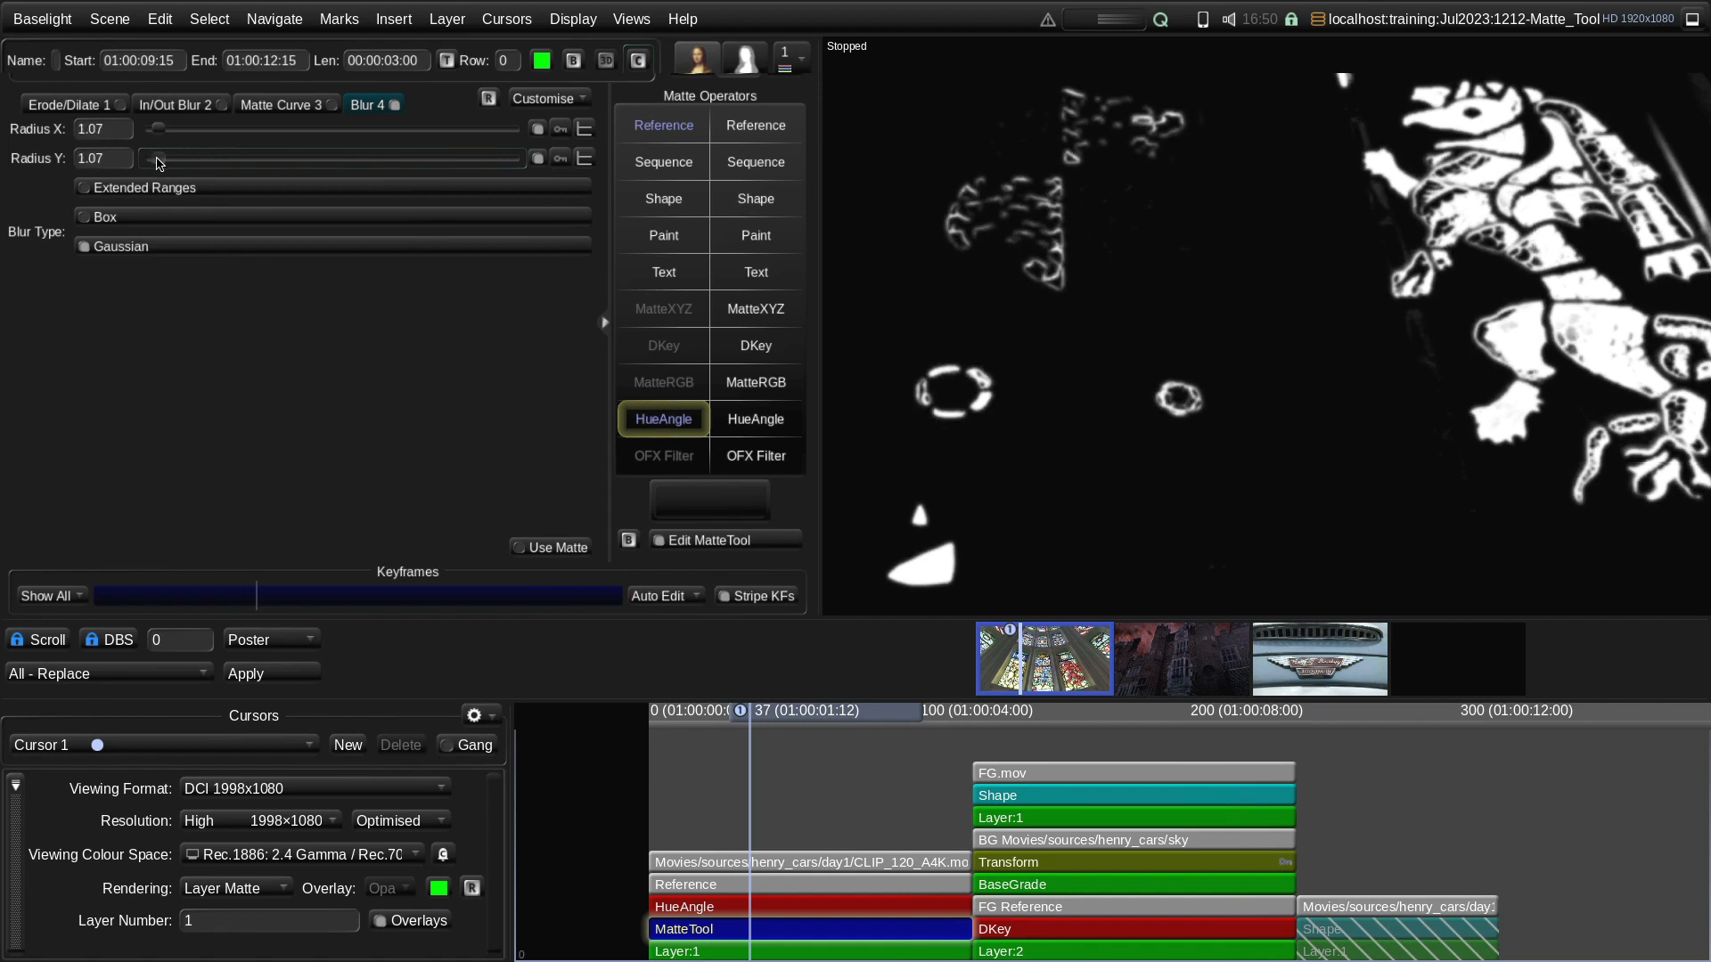
{"action": "key", "text": "ctrl+z"}
{"action": "left_click", "coordinate": [169, 158]}
{"action": "left_click_drag", "start_coordinate": [166, 159], "coordinate": [174, 160]}
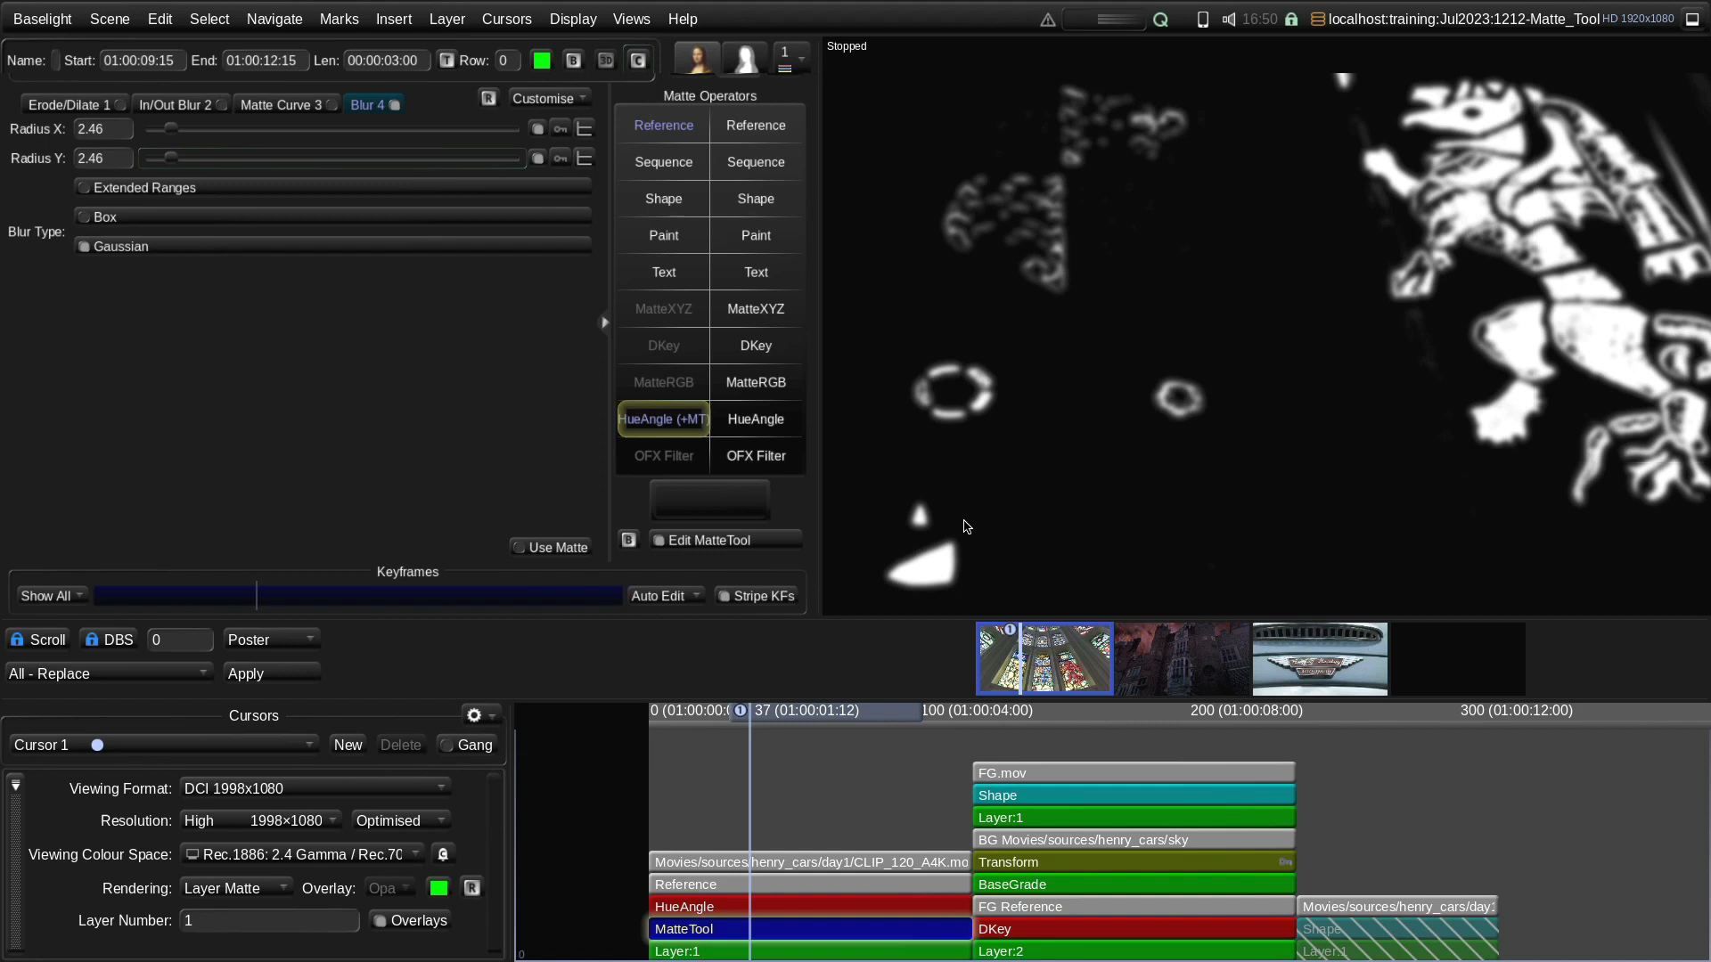
{"action": "key", "text": "m"}
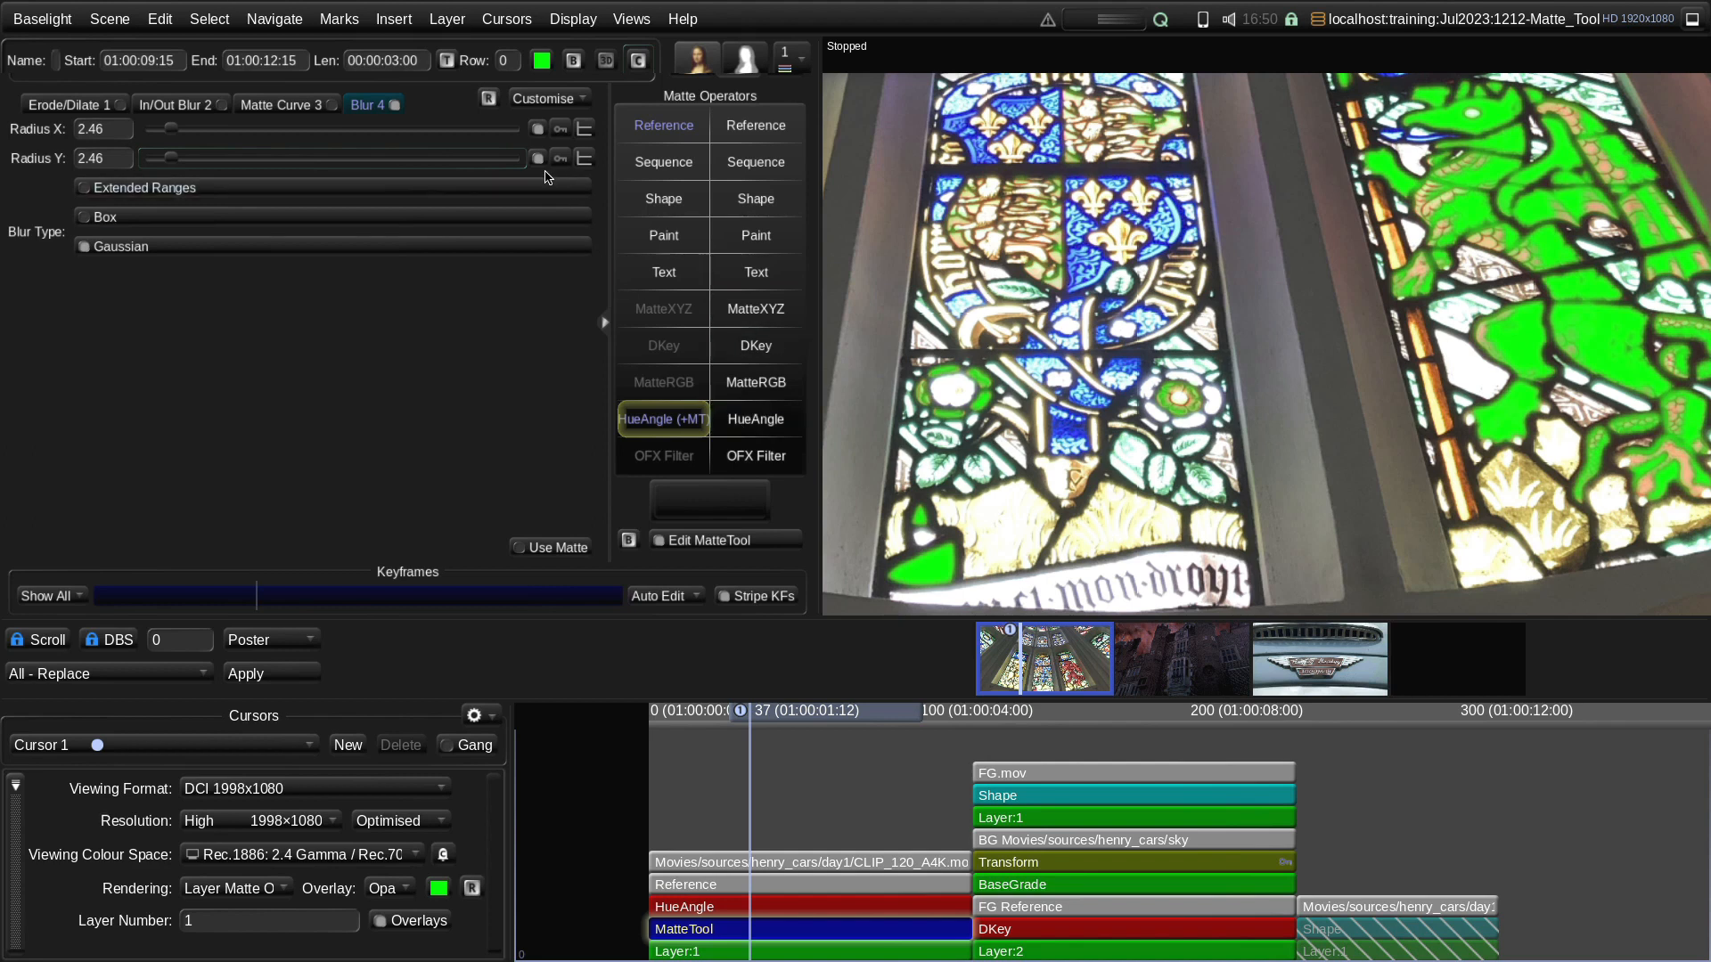
{"action": "key", "text": "m"}
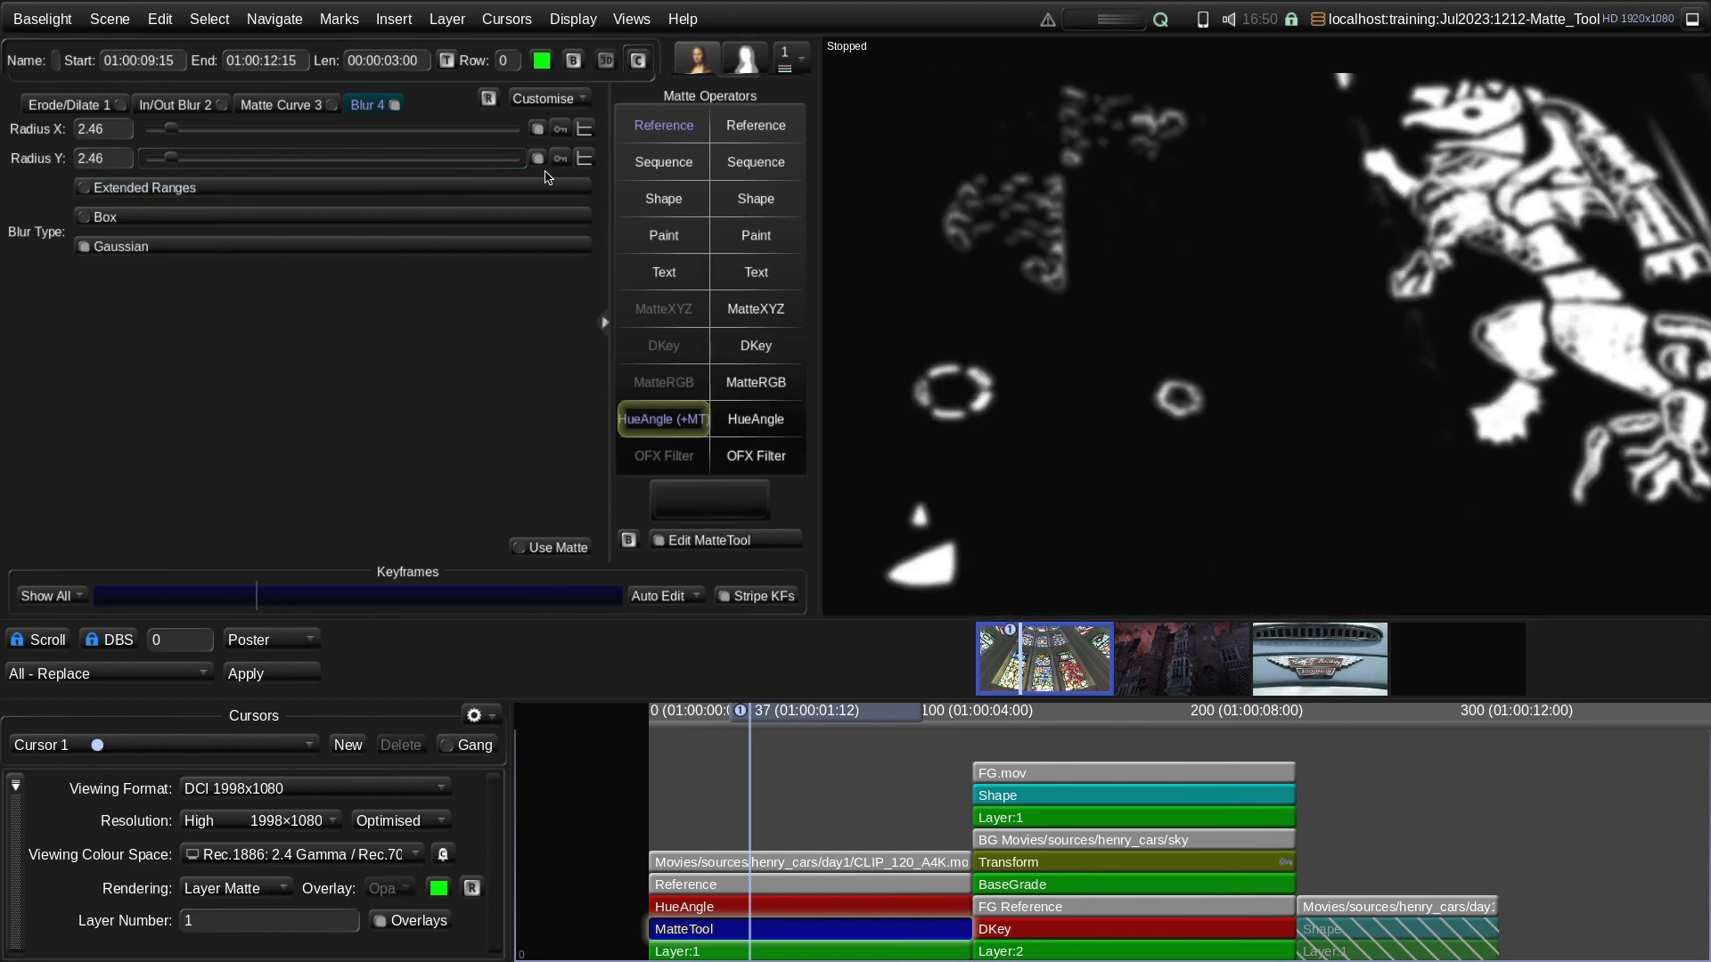
Set the Blur 4 stage's X and Y radii to 2.36 and disable the stage
{"action": "mouse_move", "coordinate": [176, 161]}
{"action": "left_mouse_down"}
{"action": "mouse_move", "coordinate": [148, 171]}
{"action": "mouse_move", "coordinate": [167, 163]}
{"action": "left_mouse_up"}
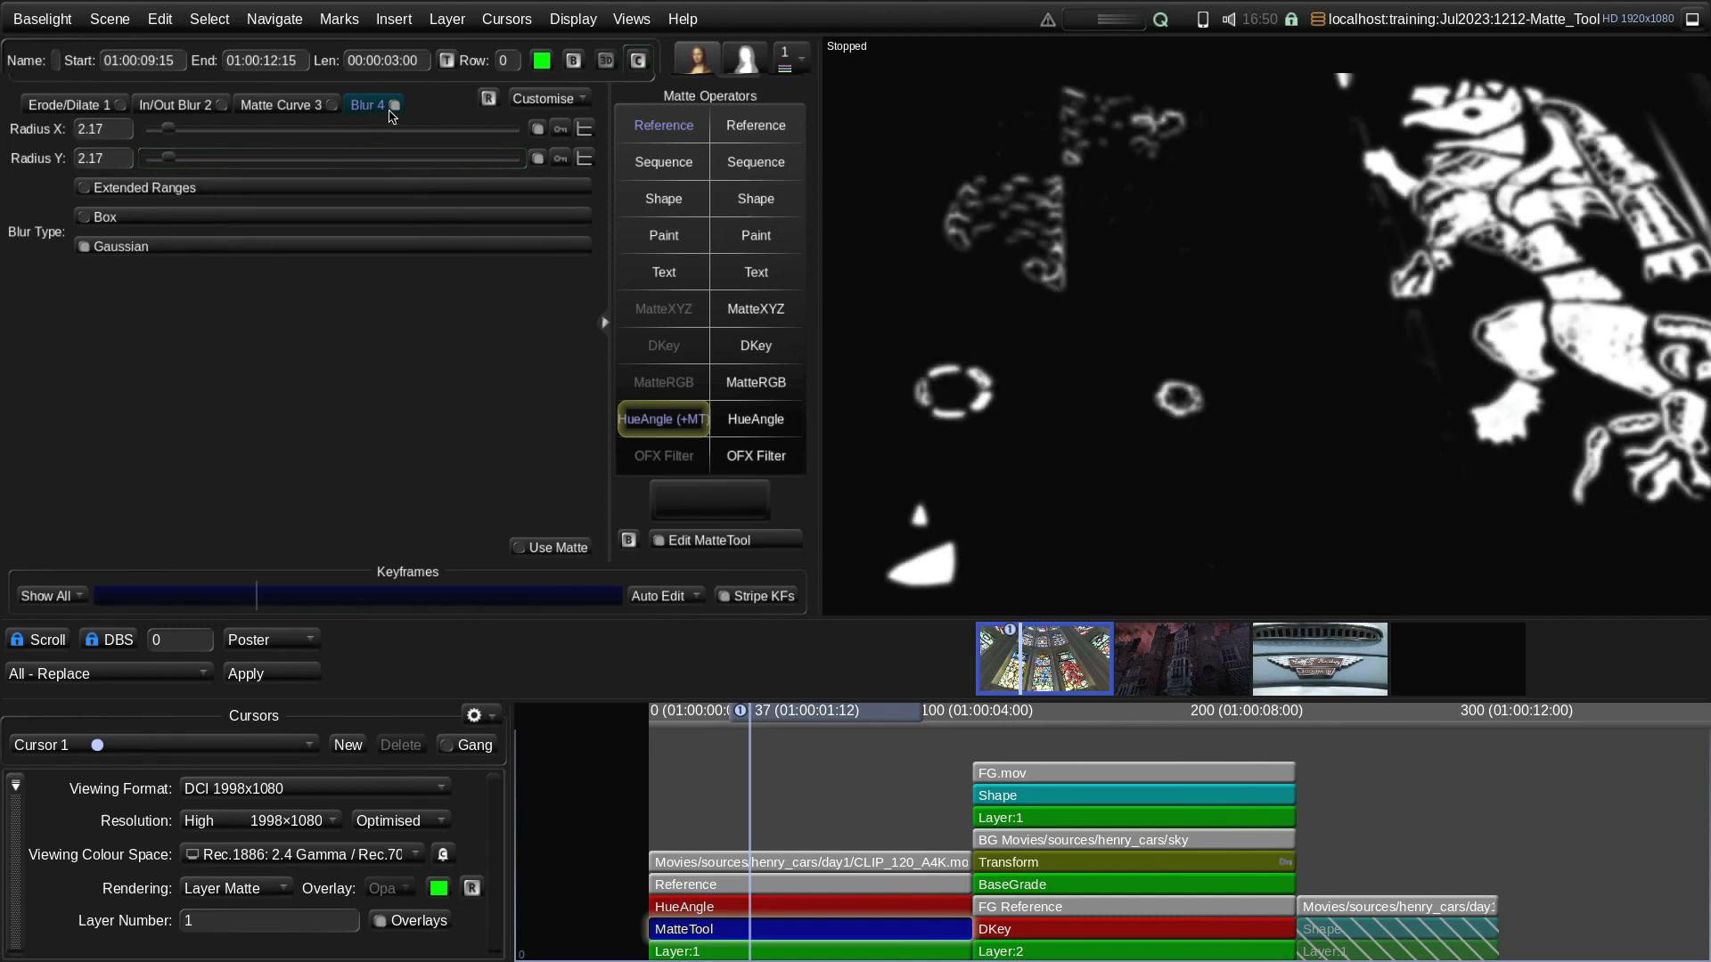
{"action": "left_click", "coordinate": [397, 107]}
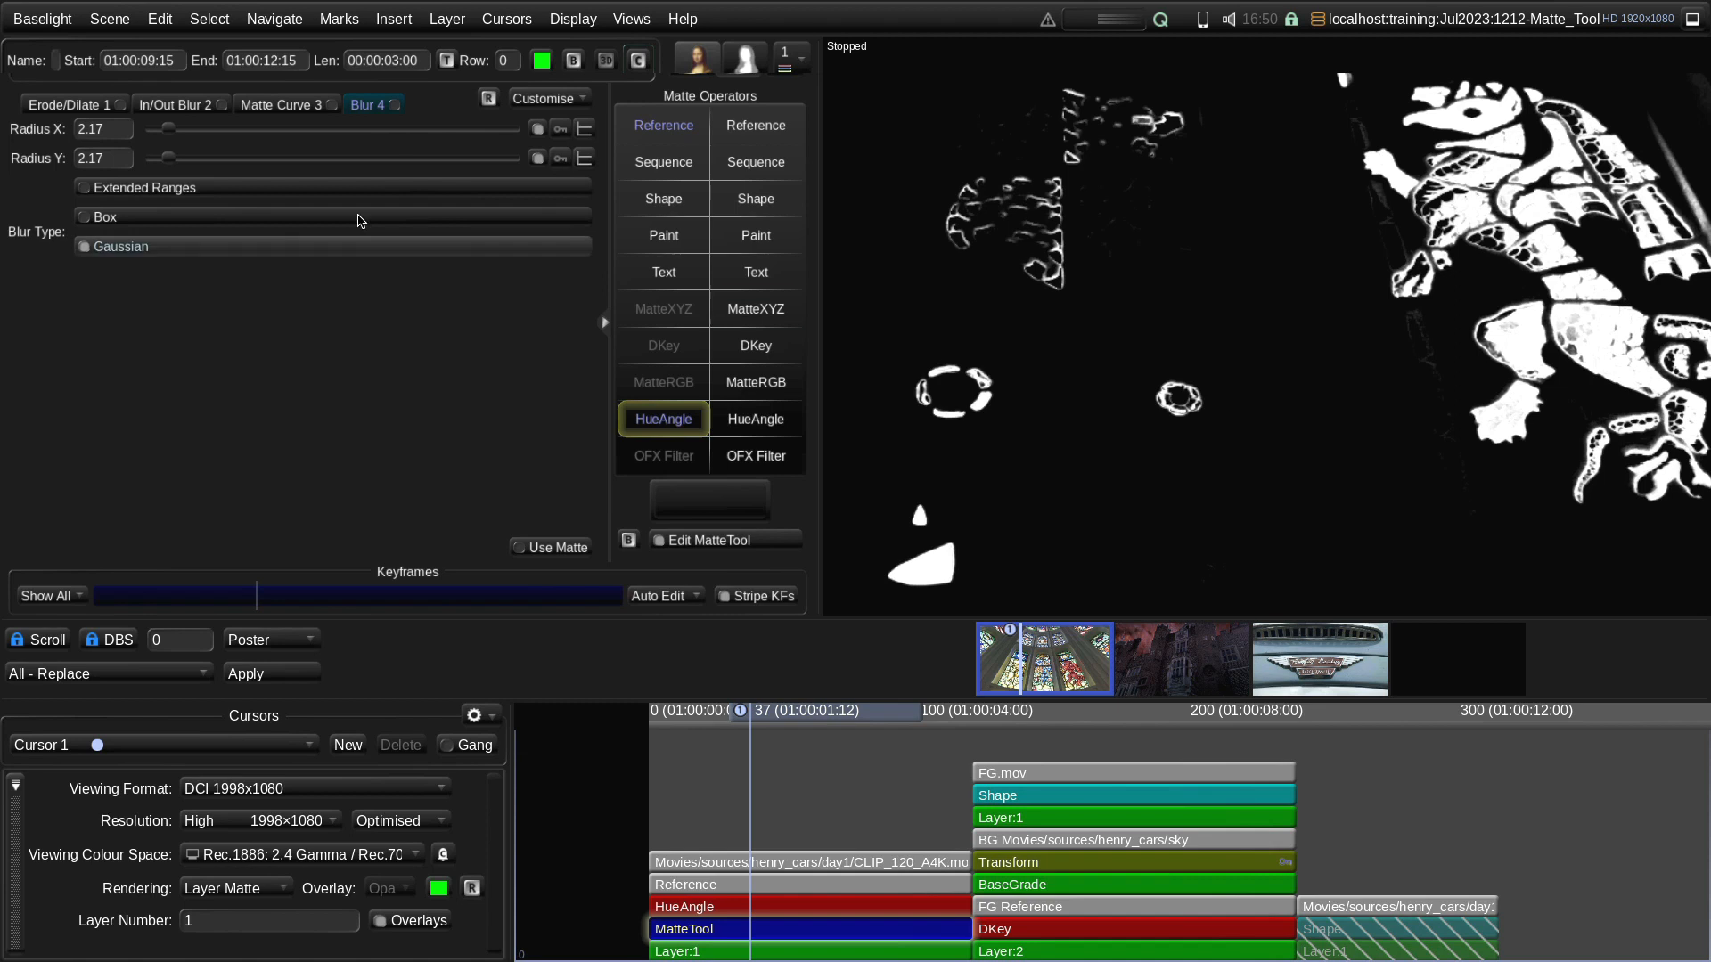
{"action": "left_click_drag", "start_coordinate": [169, 160], "coordinate": [175, 163]}
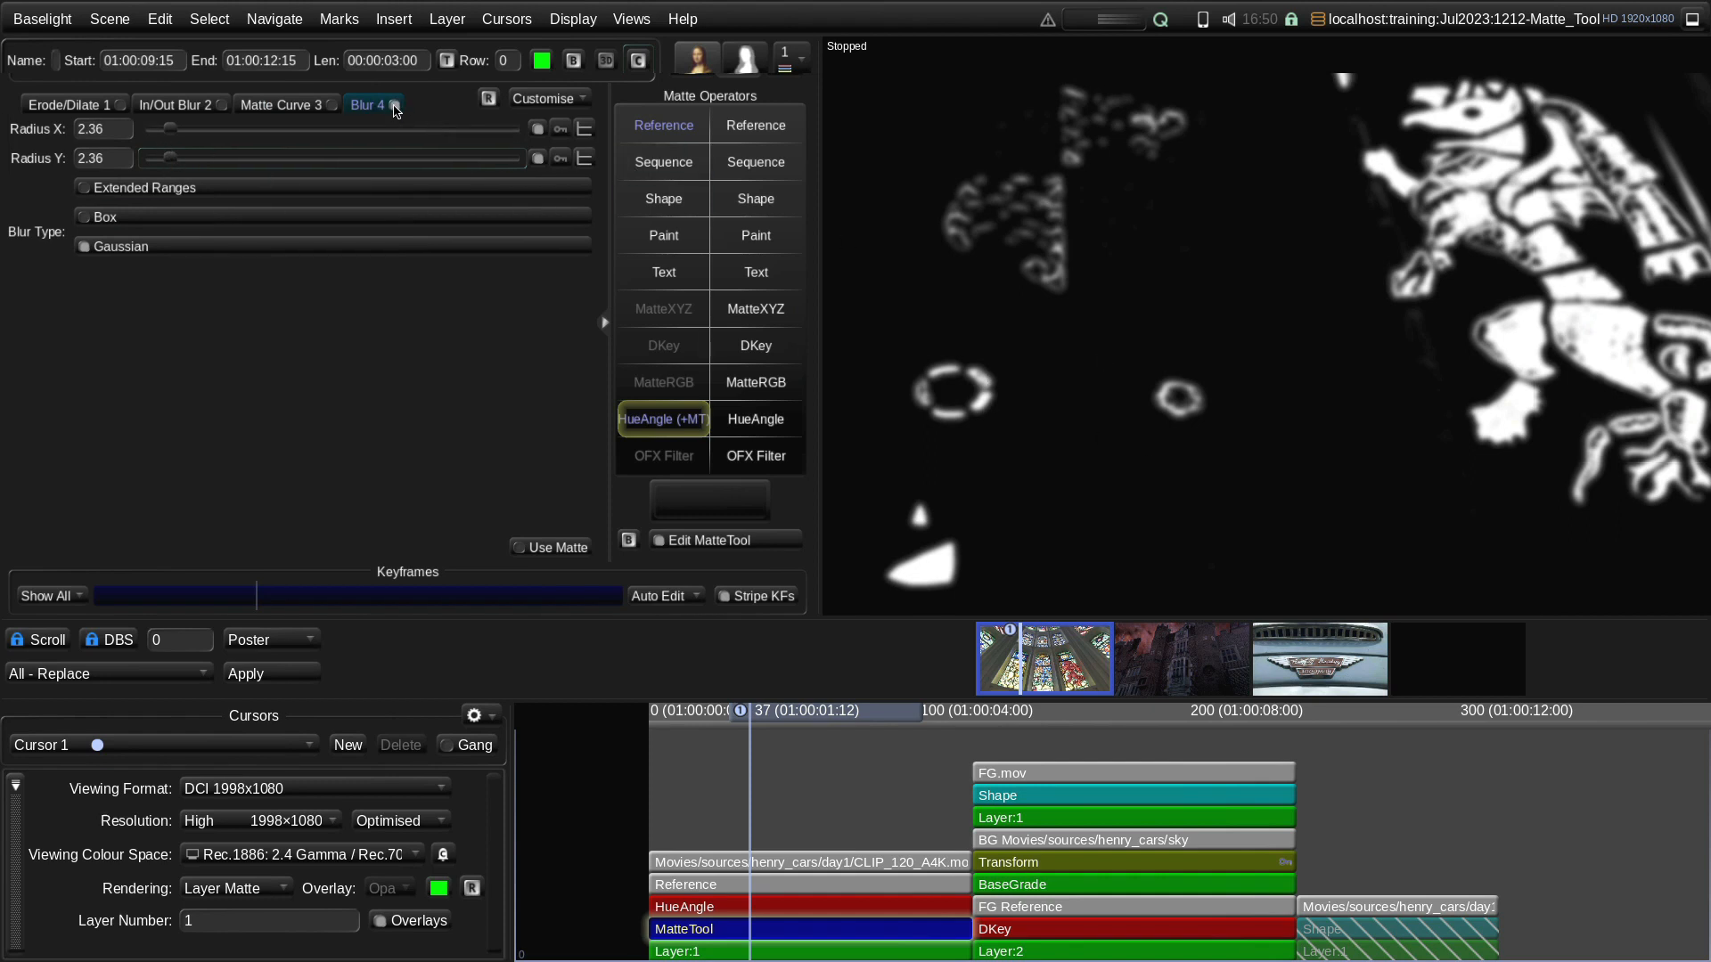
{"action": "left_click", "coordinate": [395, 106]}
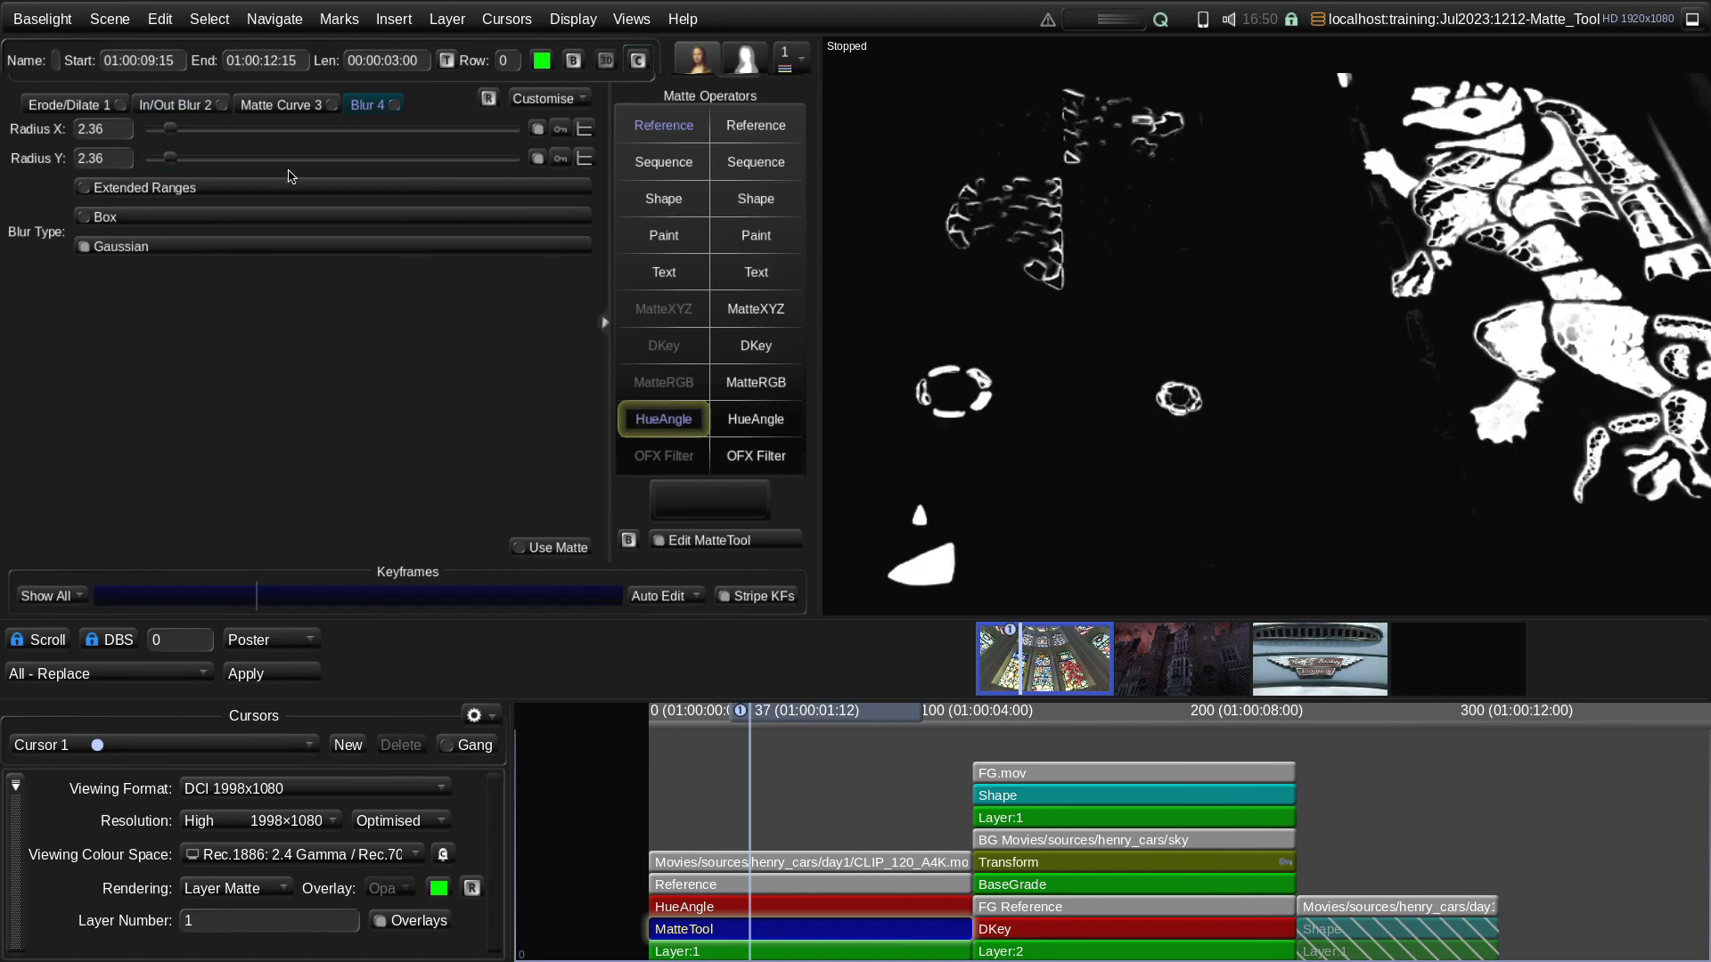
Try dilating the matte with an Erode/Dilate radius of 1.1 in X and Y, and return both radii to 0.0
{"action": "left_click", "coordinate": [99, 106]}
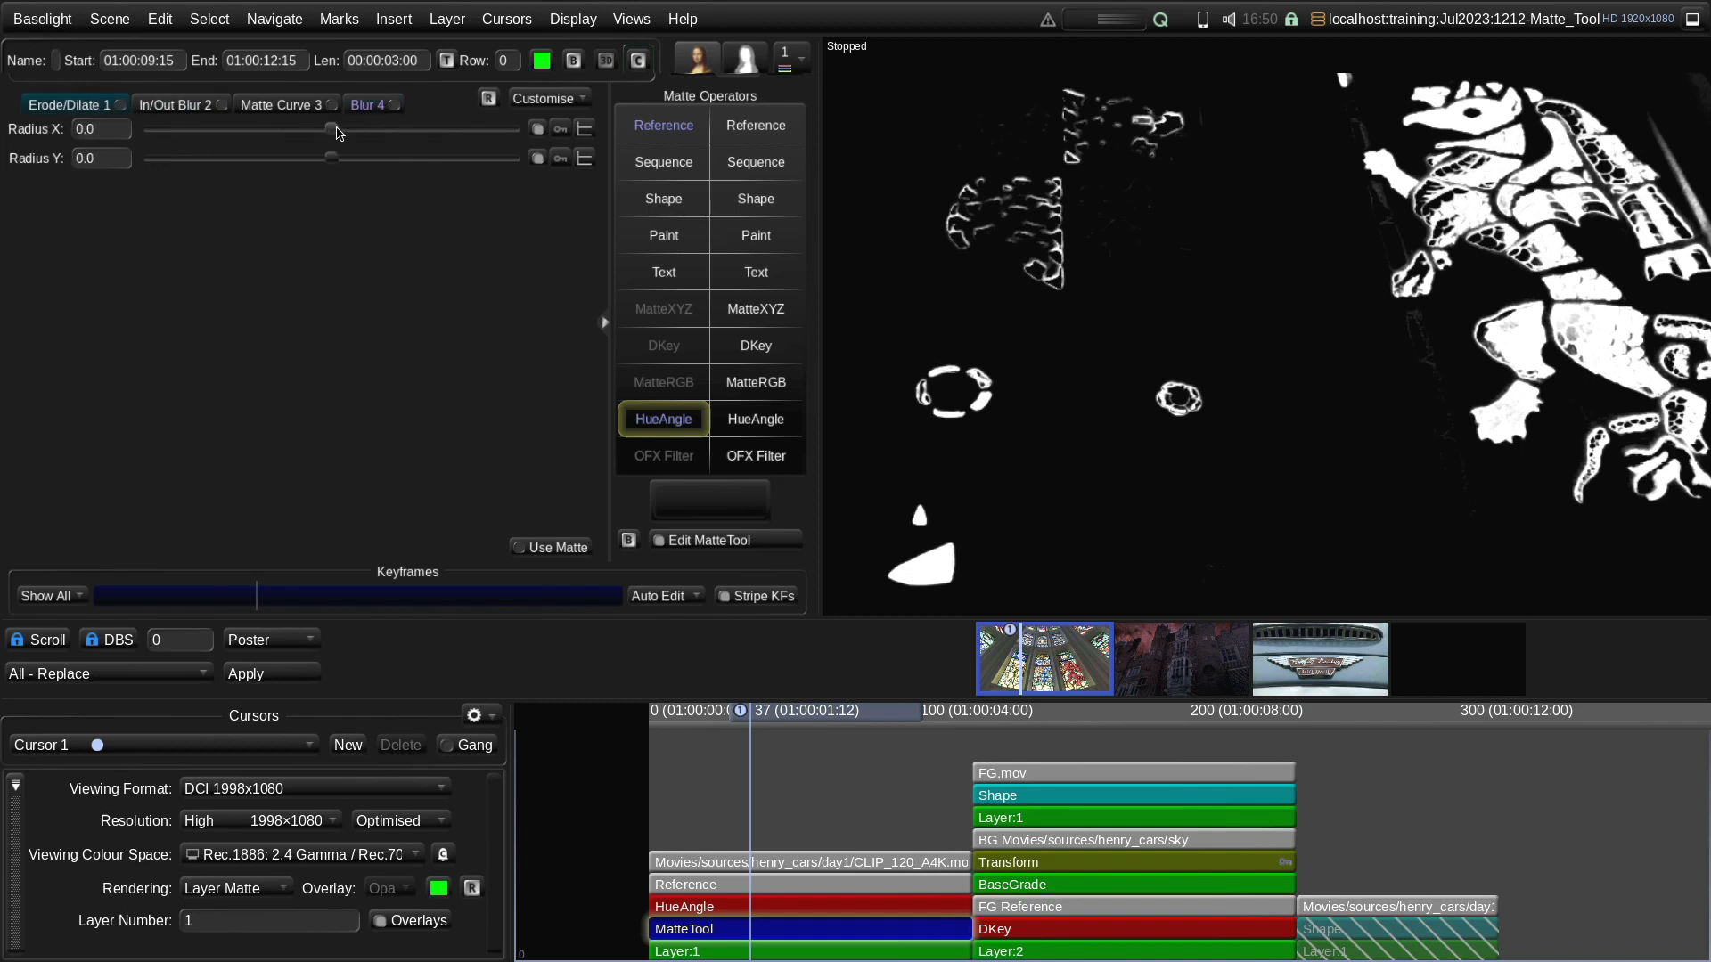
{"action": "left_click_drag", "start_coordinate": [331, 133], "coordinate": [373, 136]}
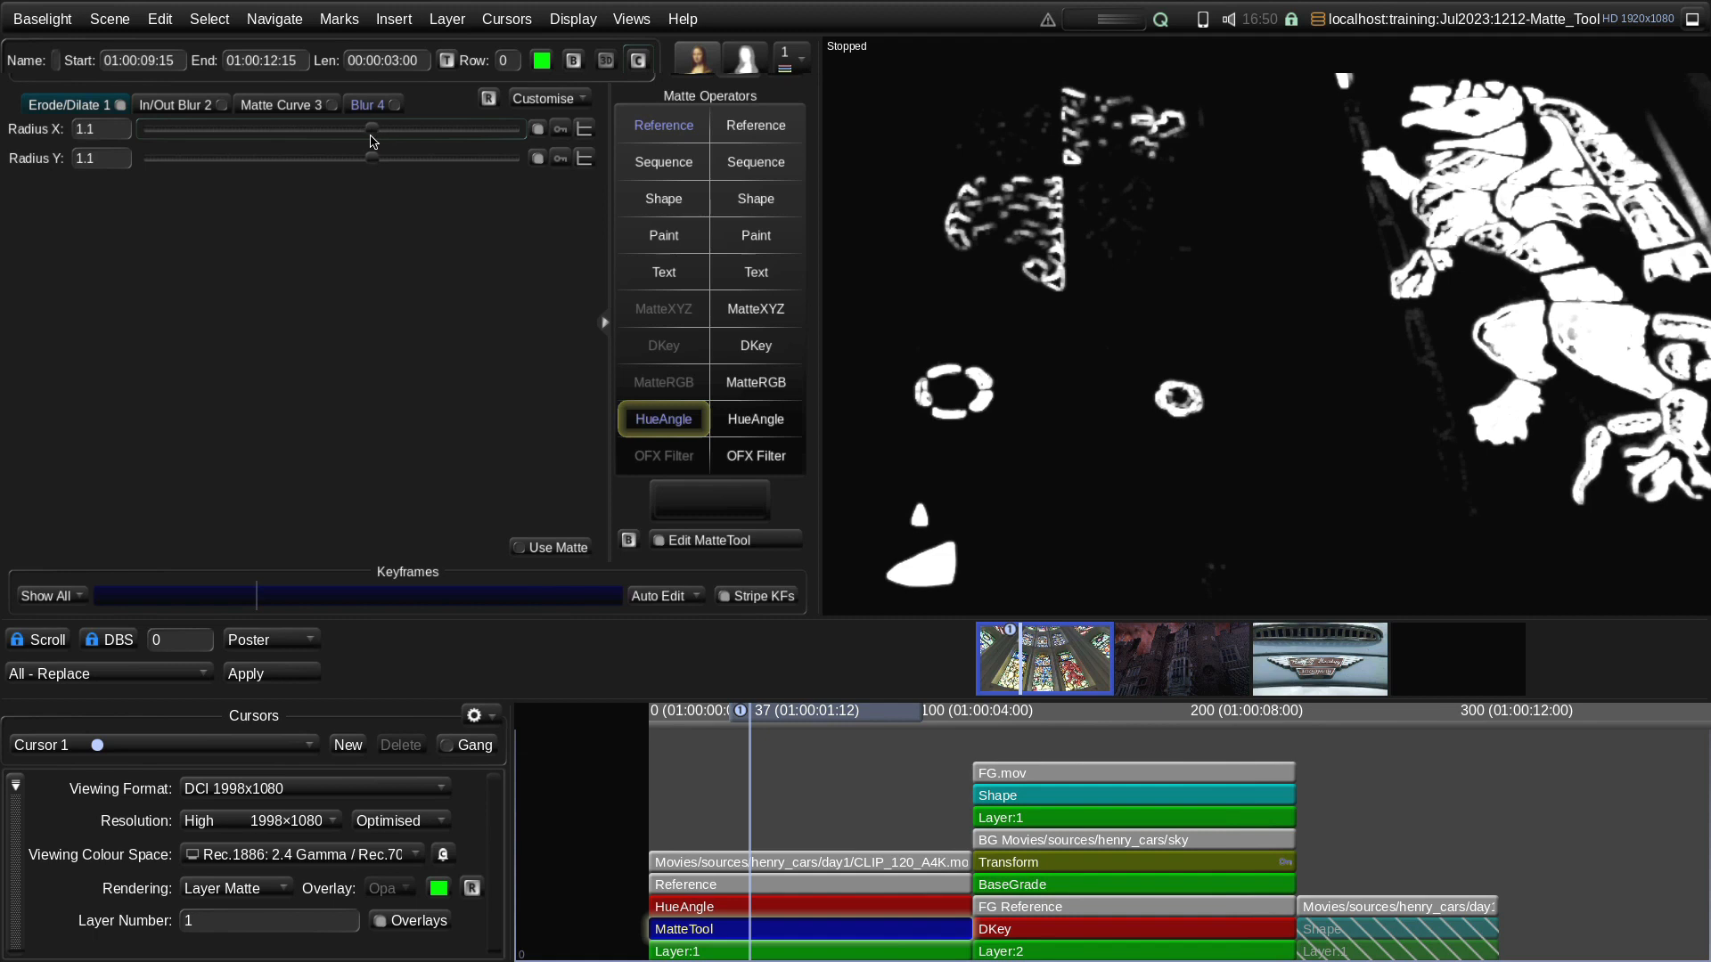
{"action": "left_click_drag", "start_coordinate": [373, 141], "coordinate": [332, 149]}
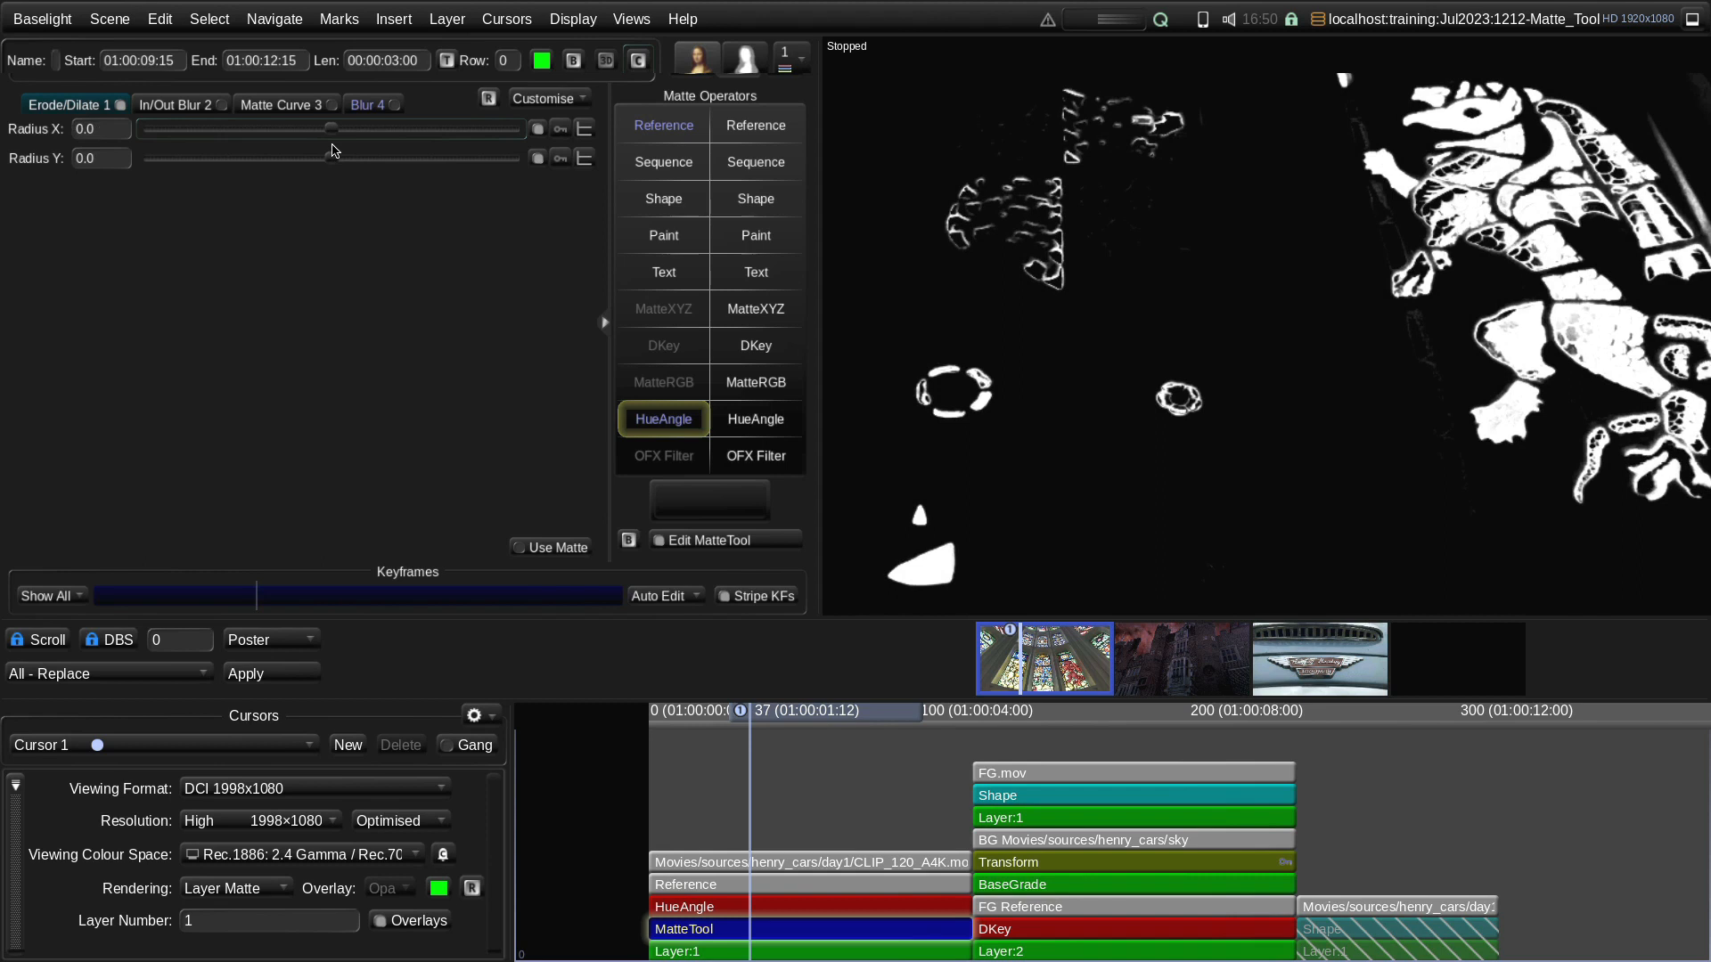
Set the In/Out Blur stage's X and Y radii to 2.13 and disable the stage
{"action": "left_click", "coordinate": [202, 107]}
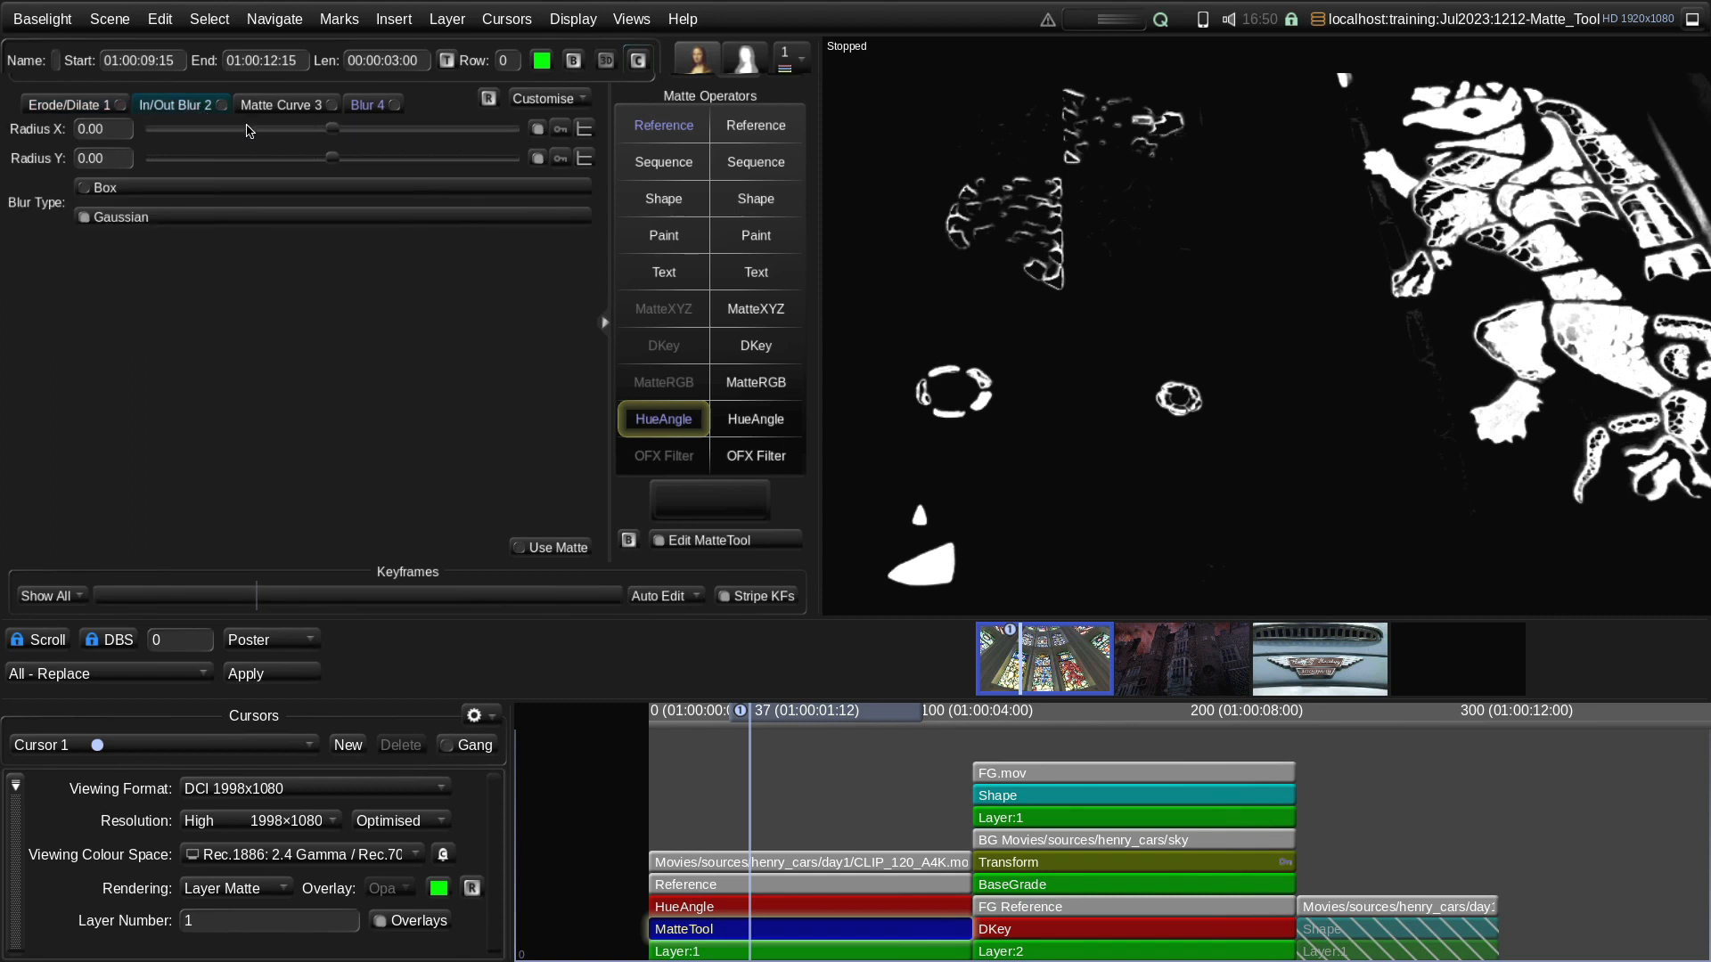
{"action": "left_click_drag", "start_coordinate": [334, 134], "coordinate": [342, 134]}
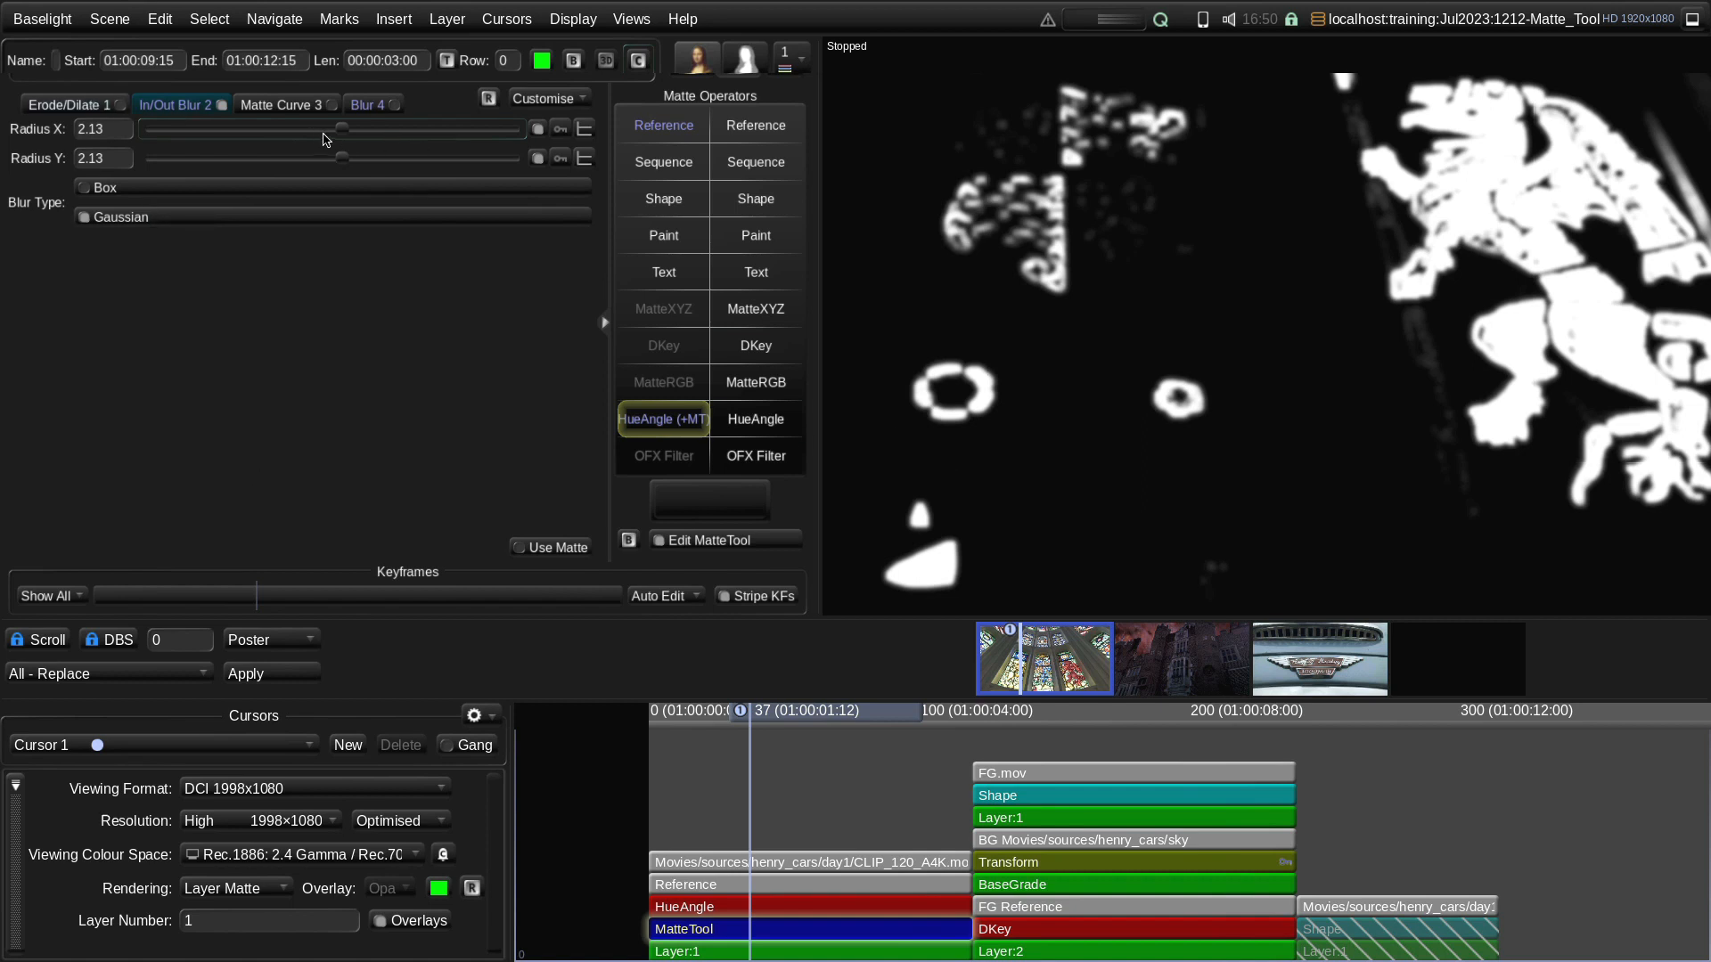
{"action": "left_click", "coordinate": [222, 106]}
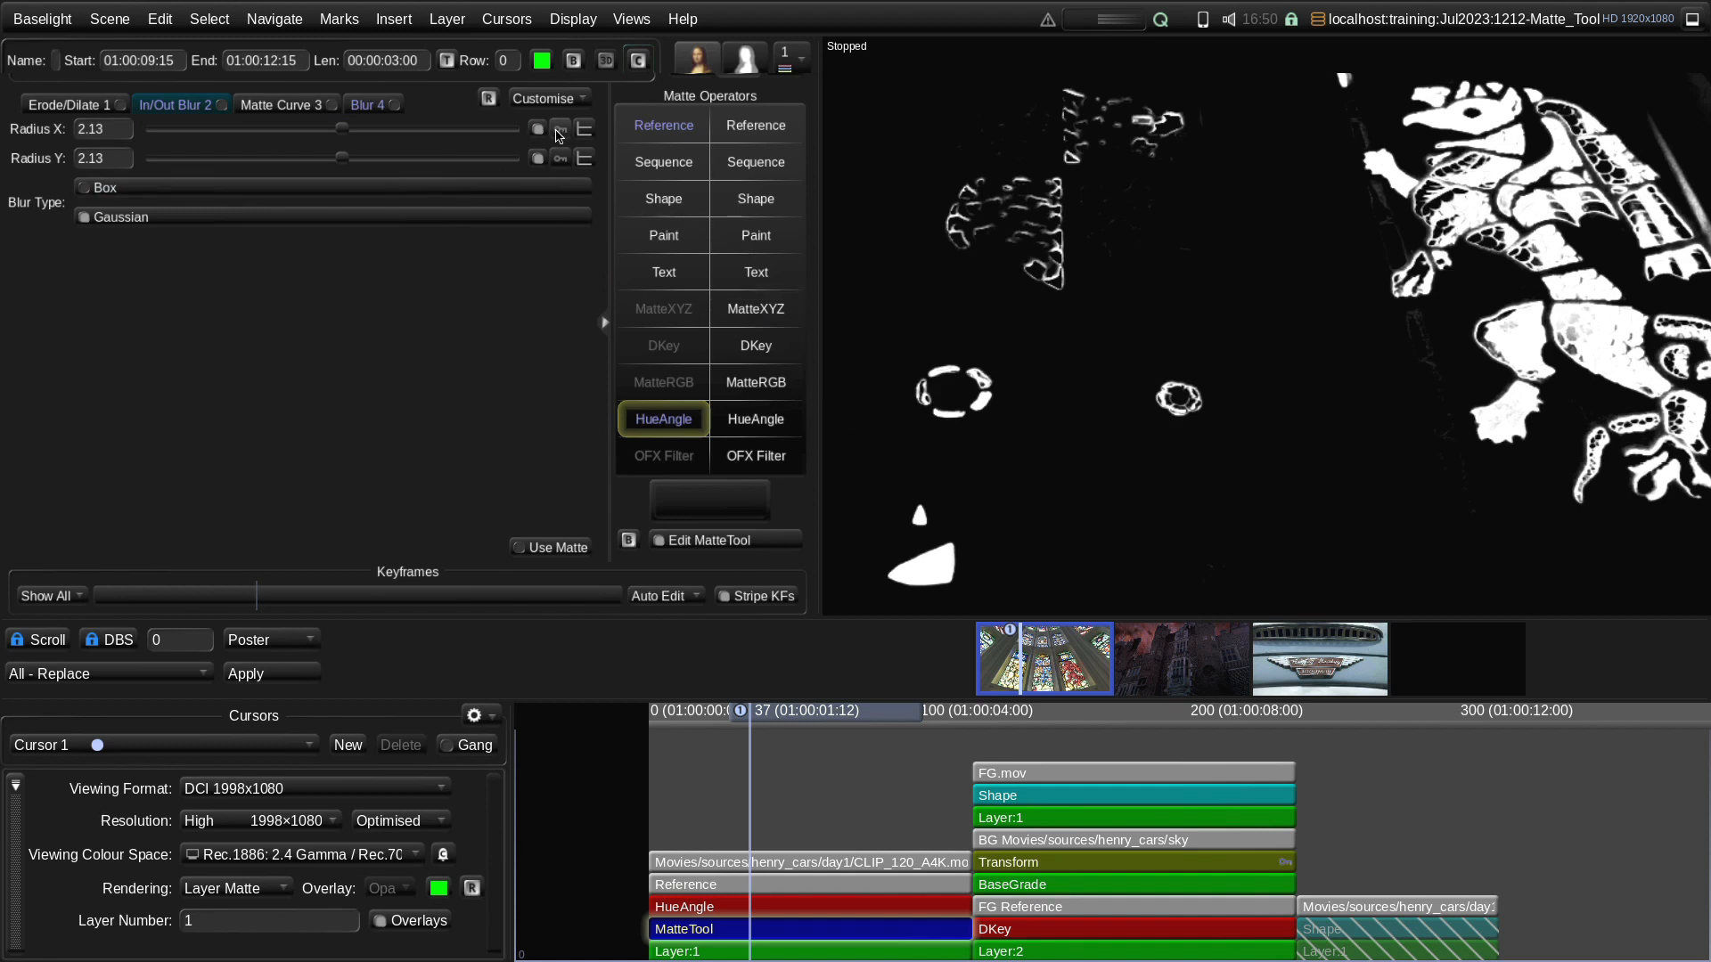
Add a Sander stage with Search Size 3, DHole Threshold 1.00 and Colour Difference Threshold 0.95
{"action": "left_click", "coordinate": [552, 99]}
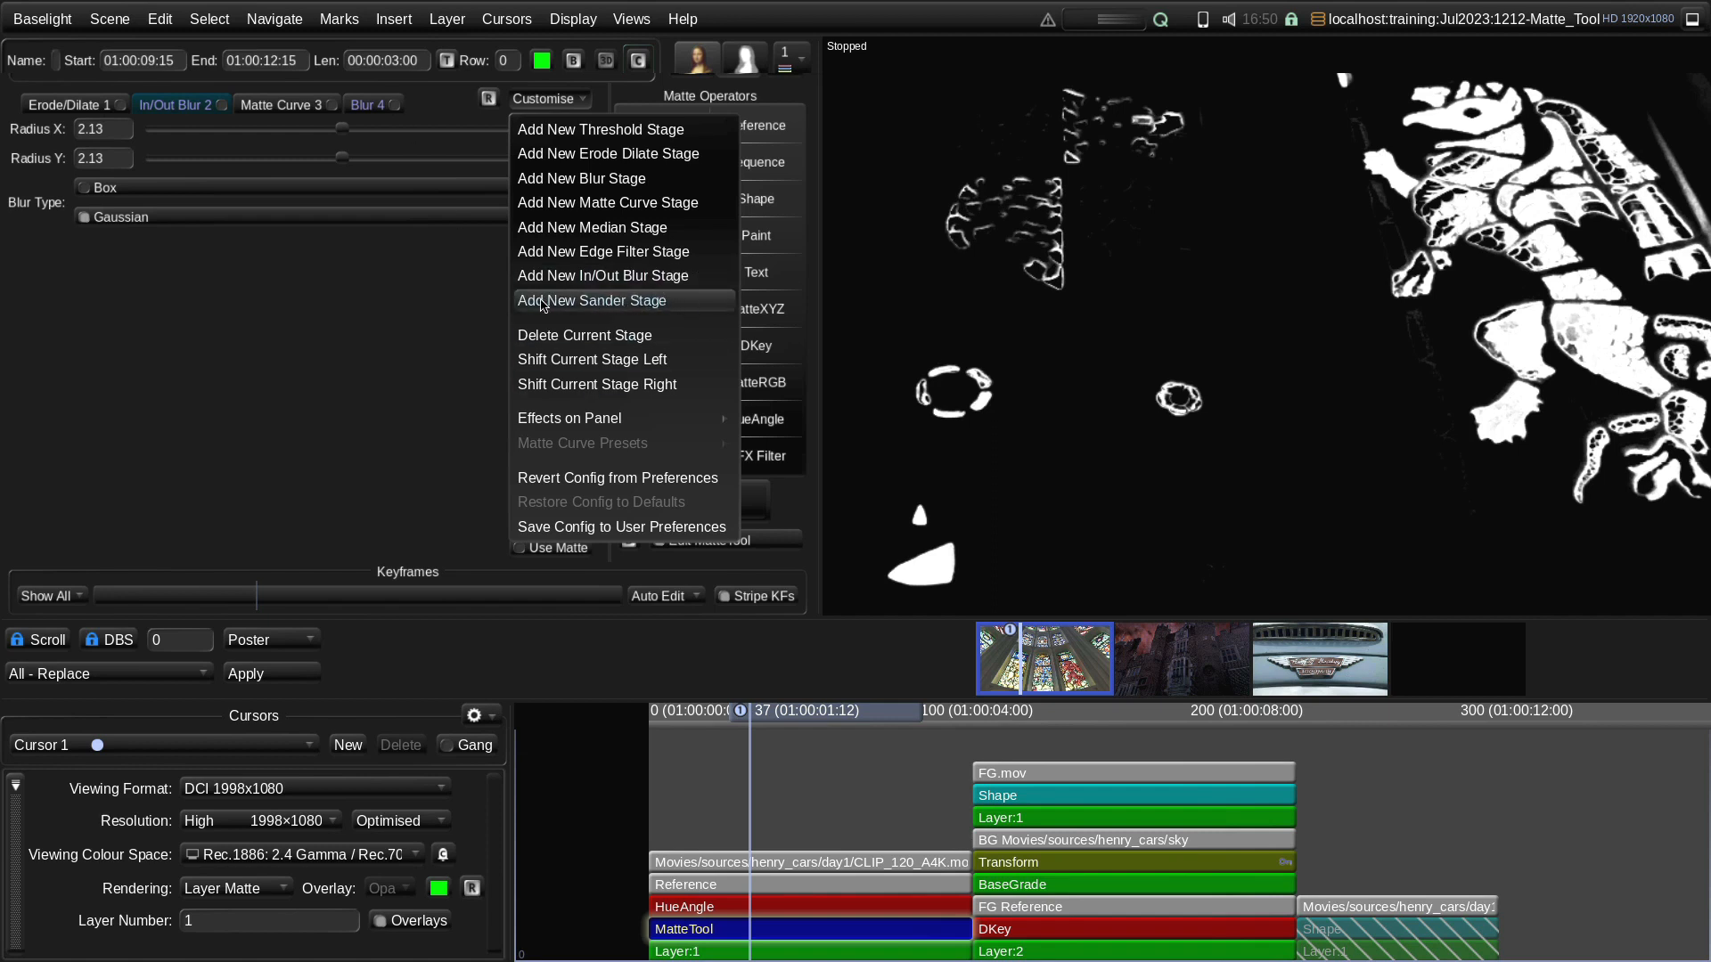
{"action": "left_click", "coordinate": [589, 304]}
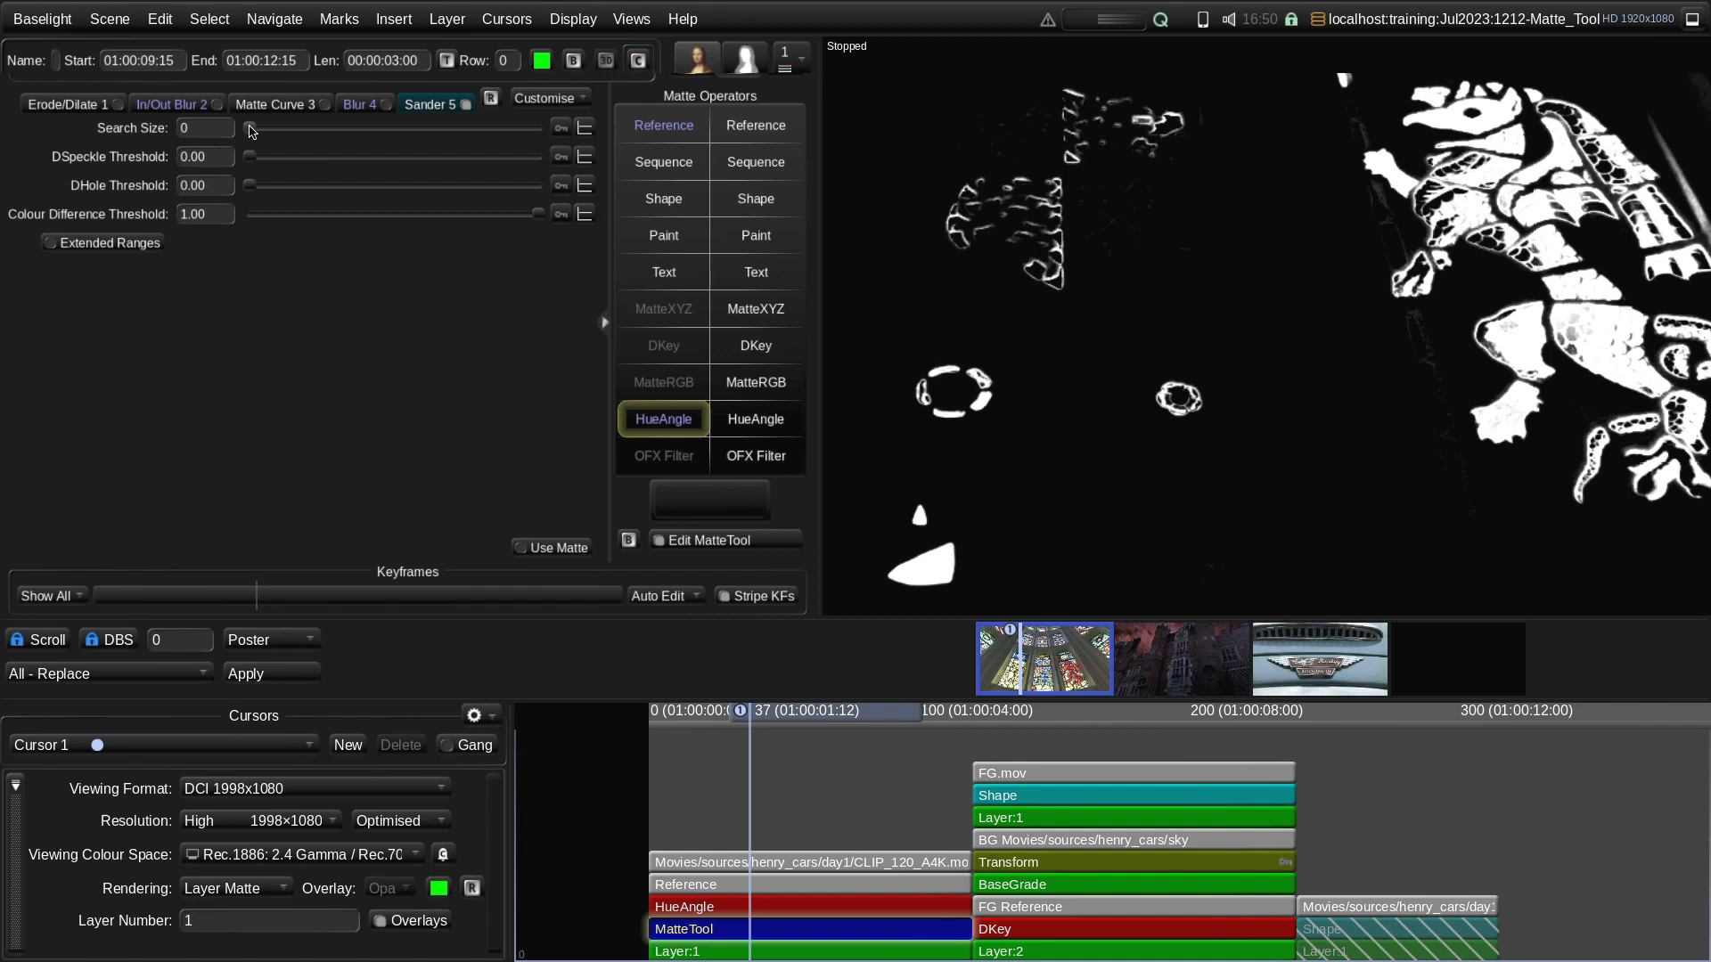
{"action": "left_click_drag", "start_coordinate": [250, 131], "coordinate": [452, 130]}
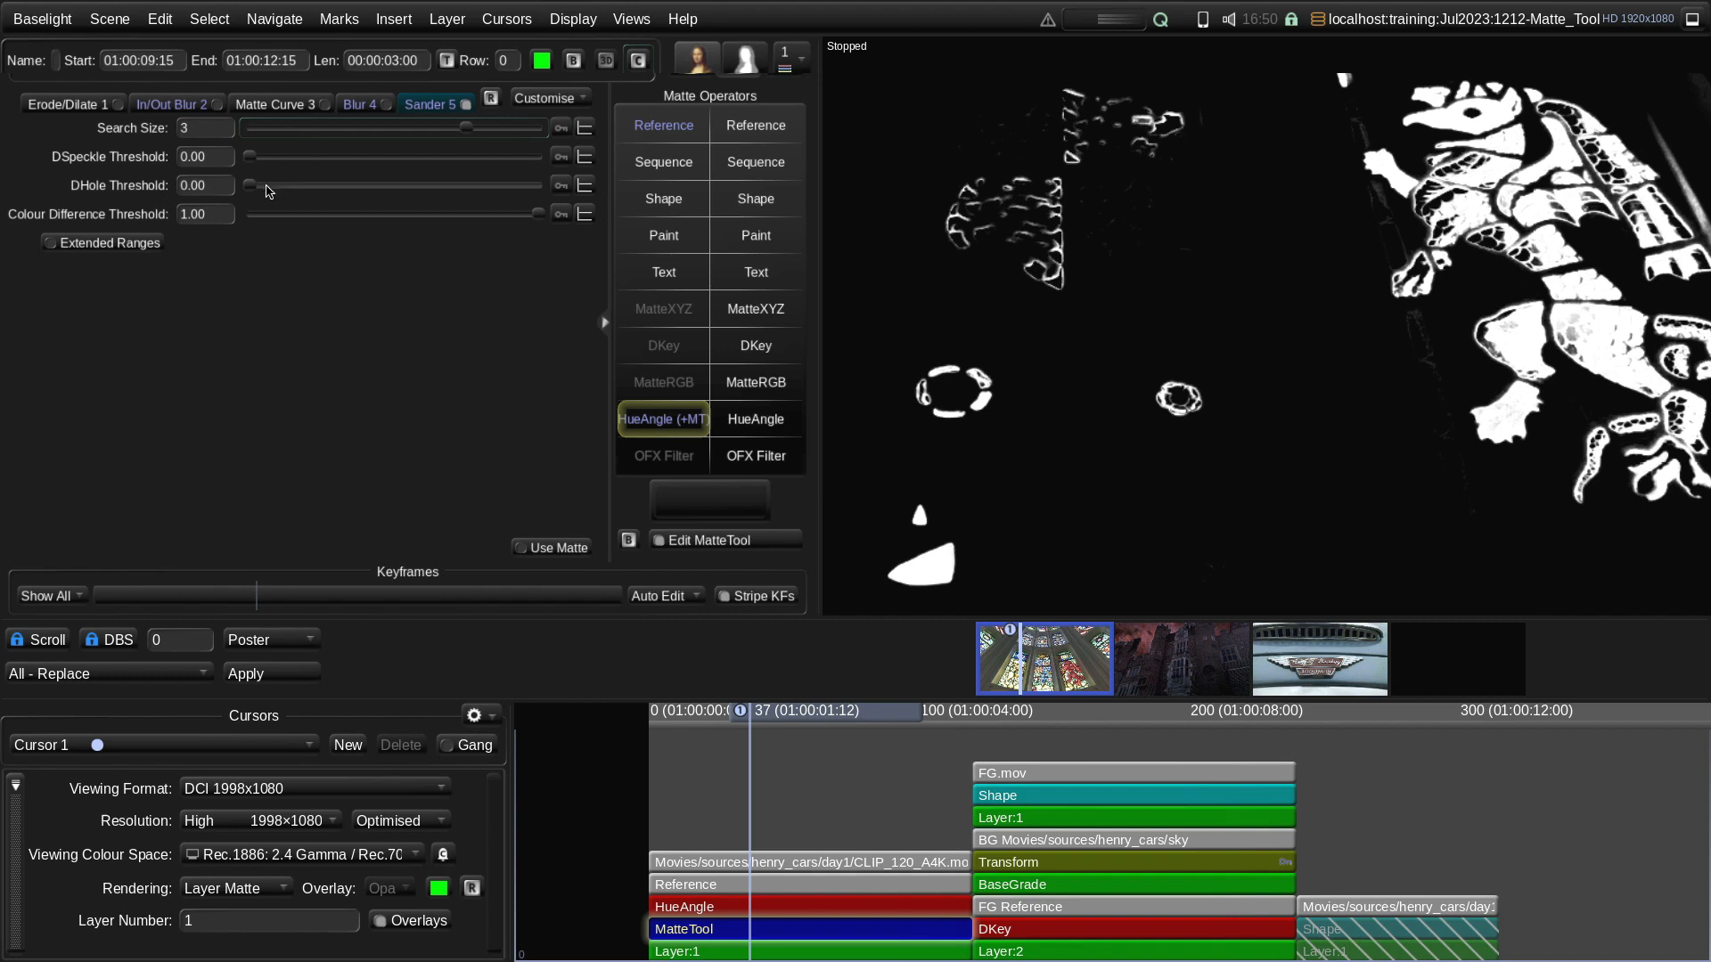
{"action": "left_click_drag", "start_coordinate": [253, 190], "coordinate": [493, 192]}
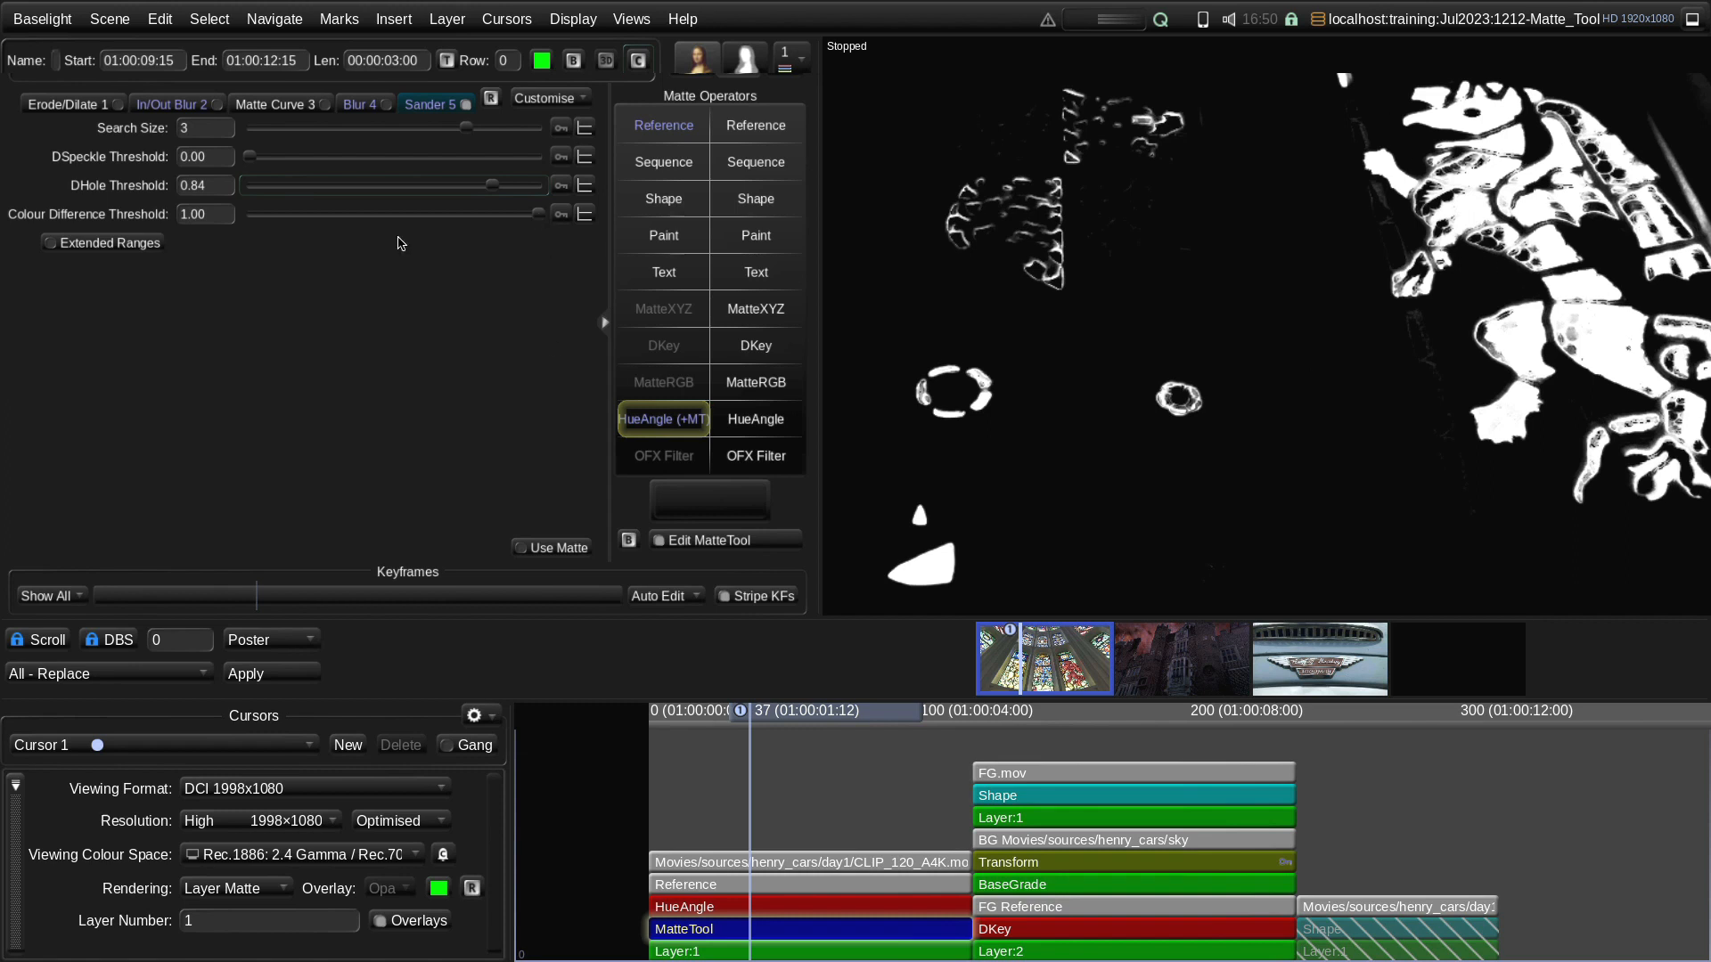
{"action": "left_click_drag", "start_coordinate": [537, 215], "coordinate": [340, 214]}
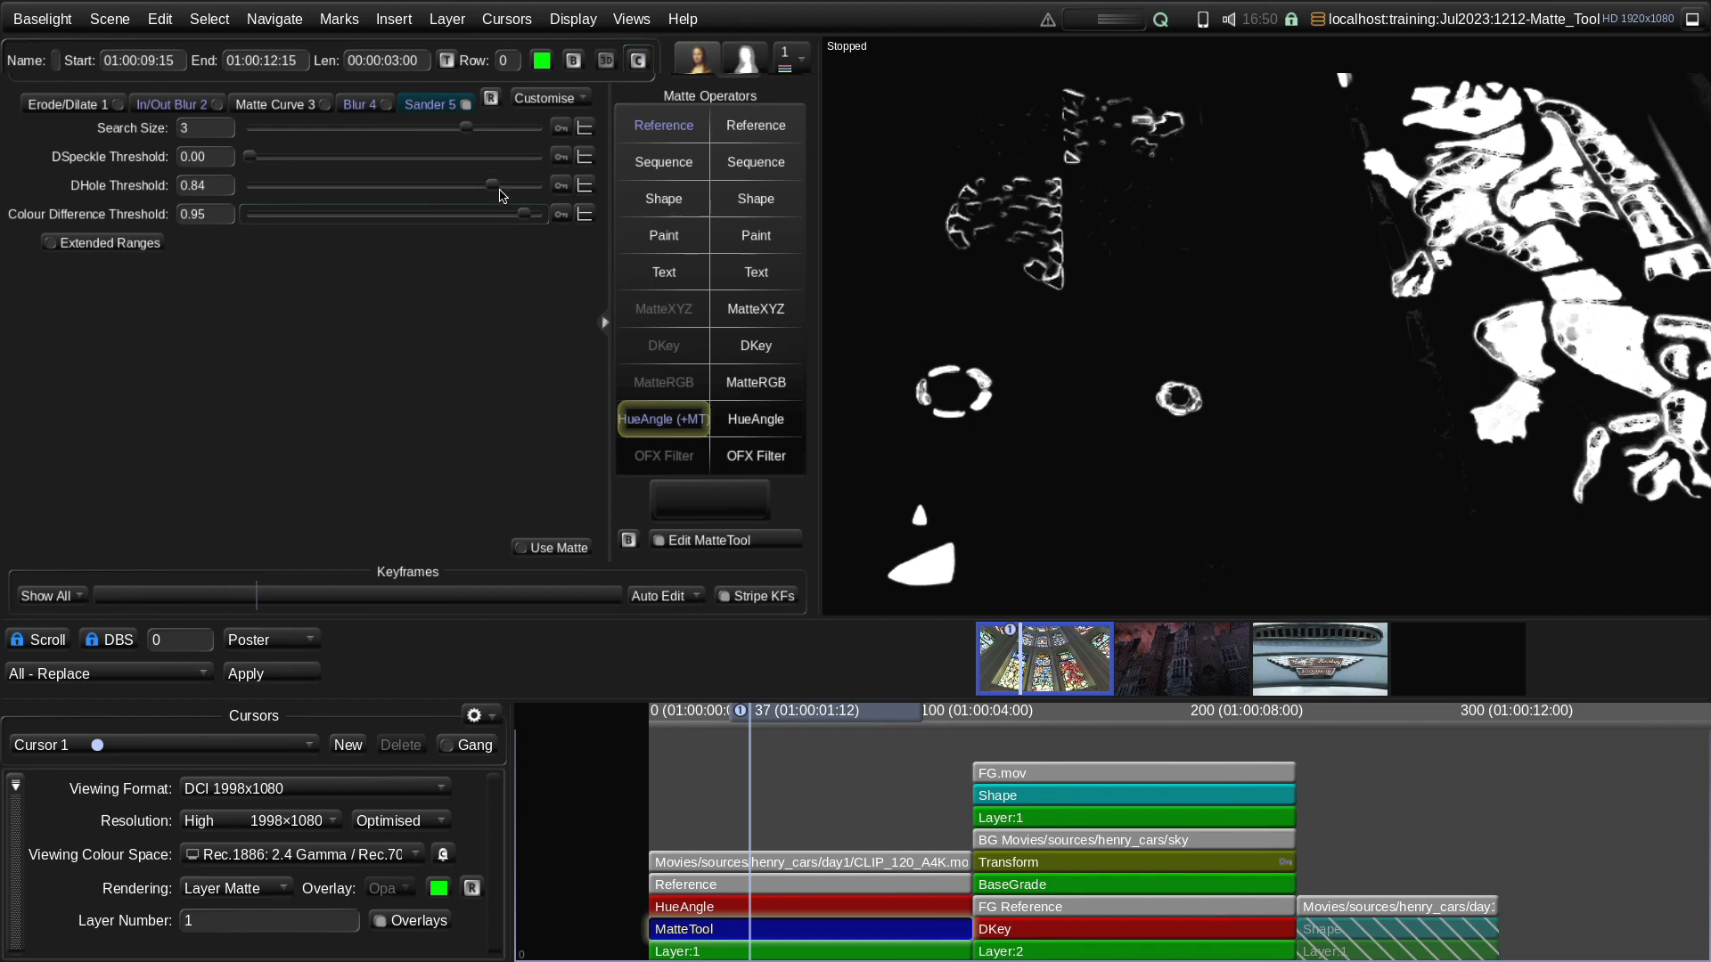
{"action": "left_click_drag", "start_coordinate": [502, 194], "coordinate": [559, 187]}
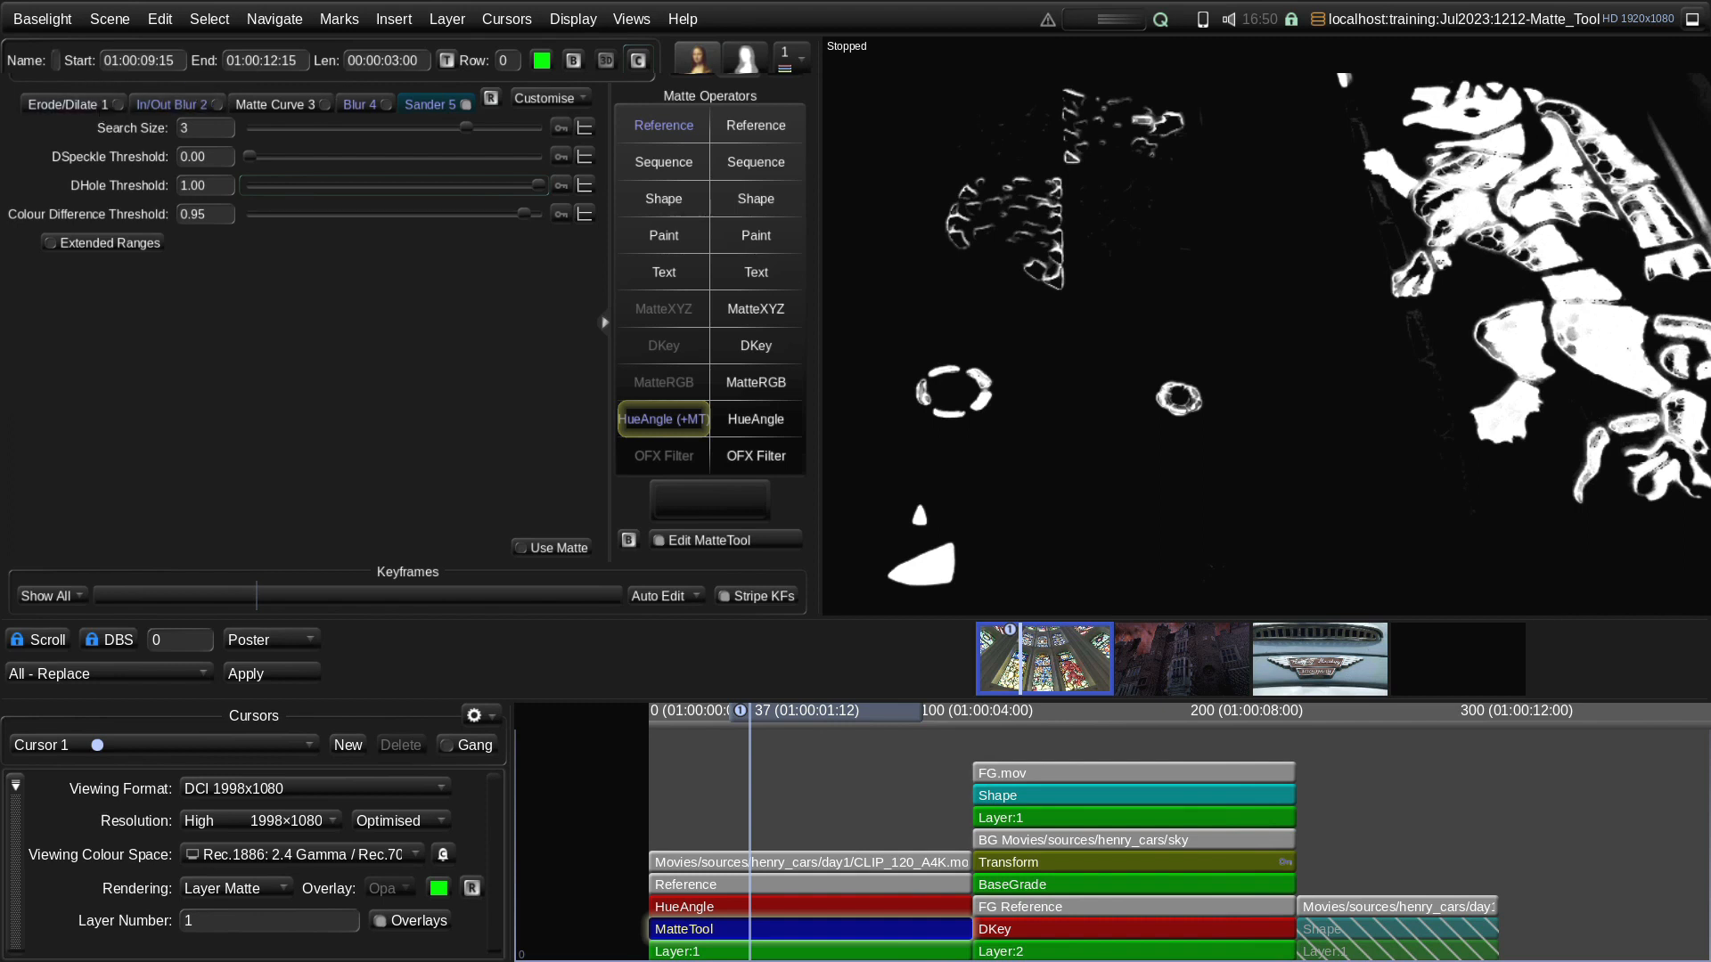
Move the Sander stage three places earlier, directly ahead of In/Out Blur, and enable the In/Out Blur stage
{"action": "left_click", "coordinate": [555, 99]}
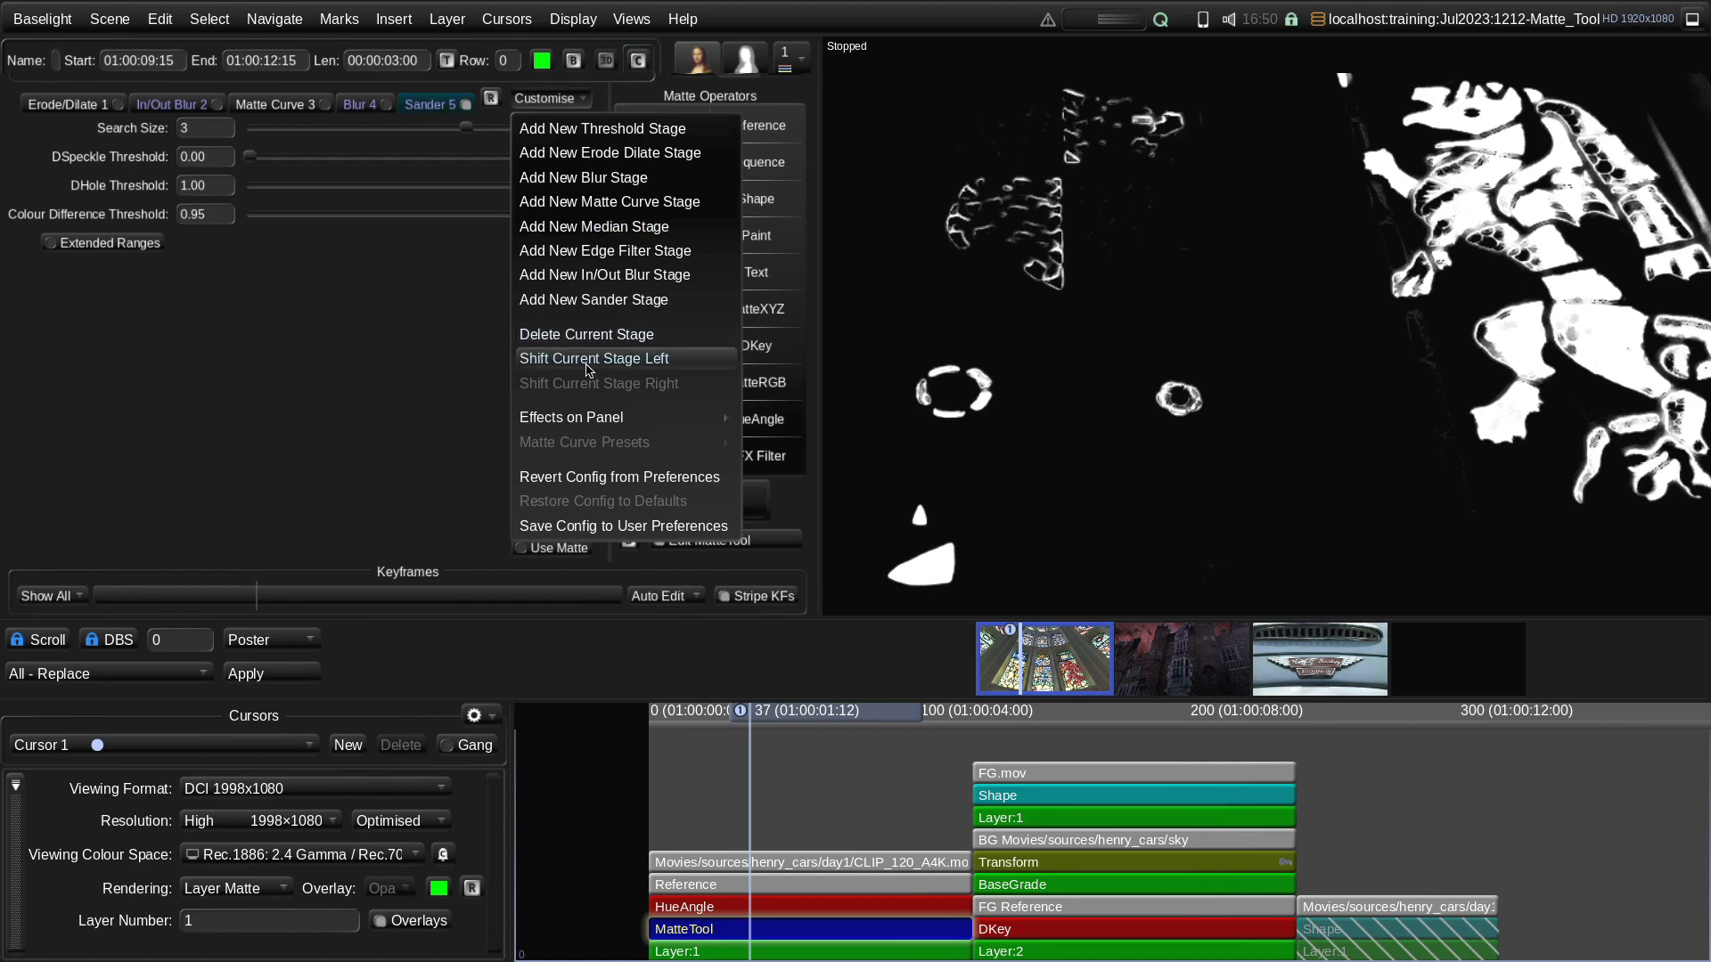
{"action": "left_click", "coordinate": [590, 360]}
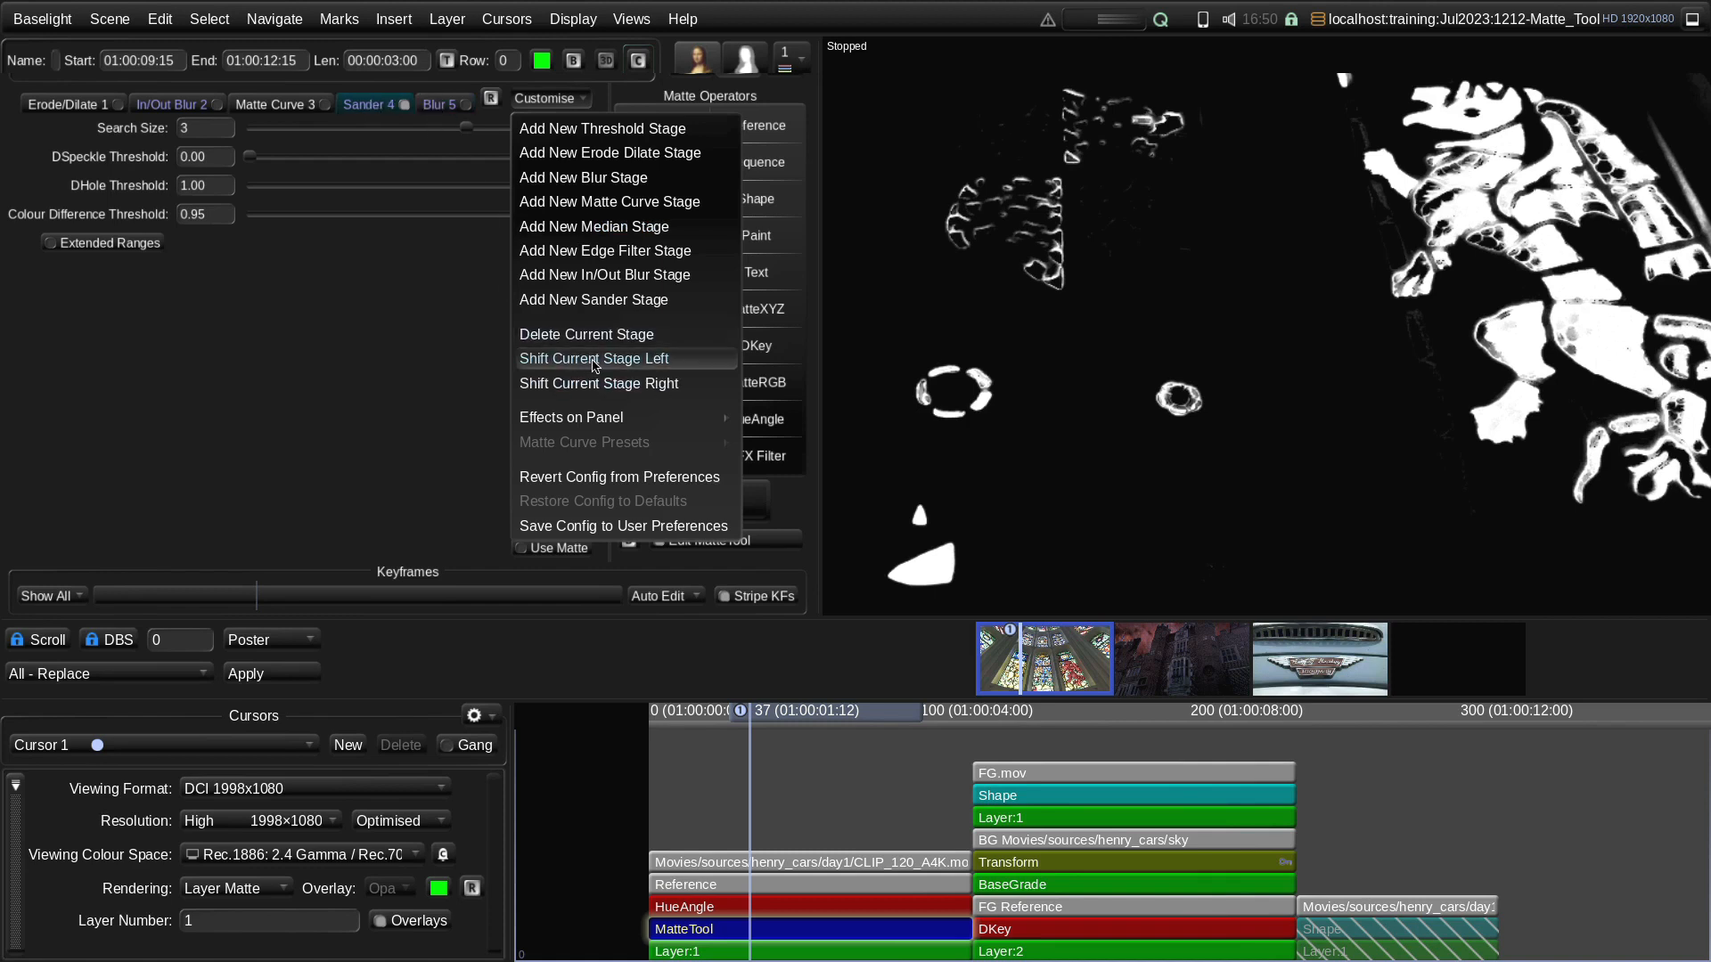
{"action": "left_click", "coordinate": [584, 366]}
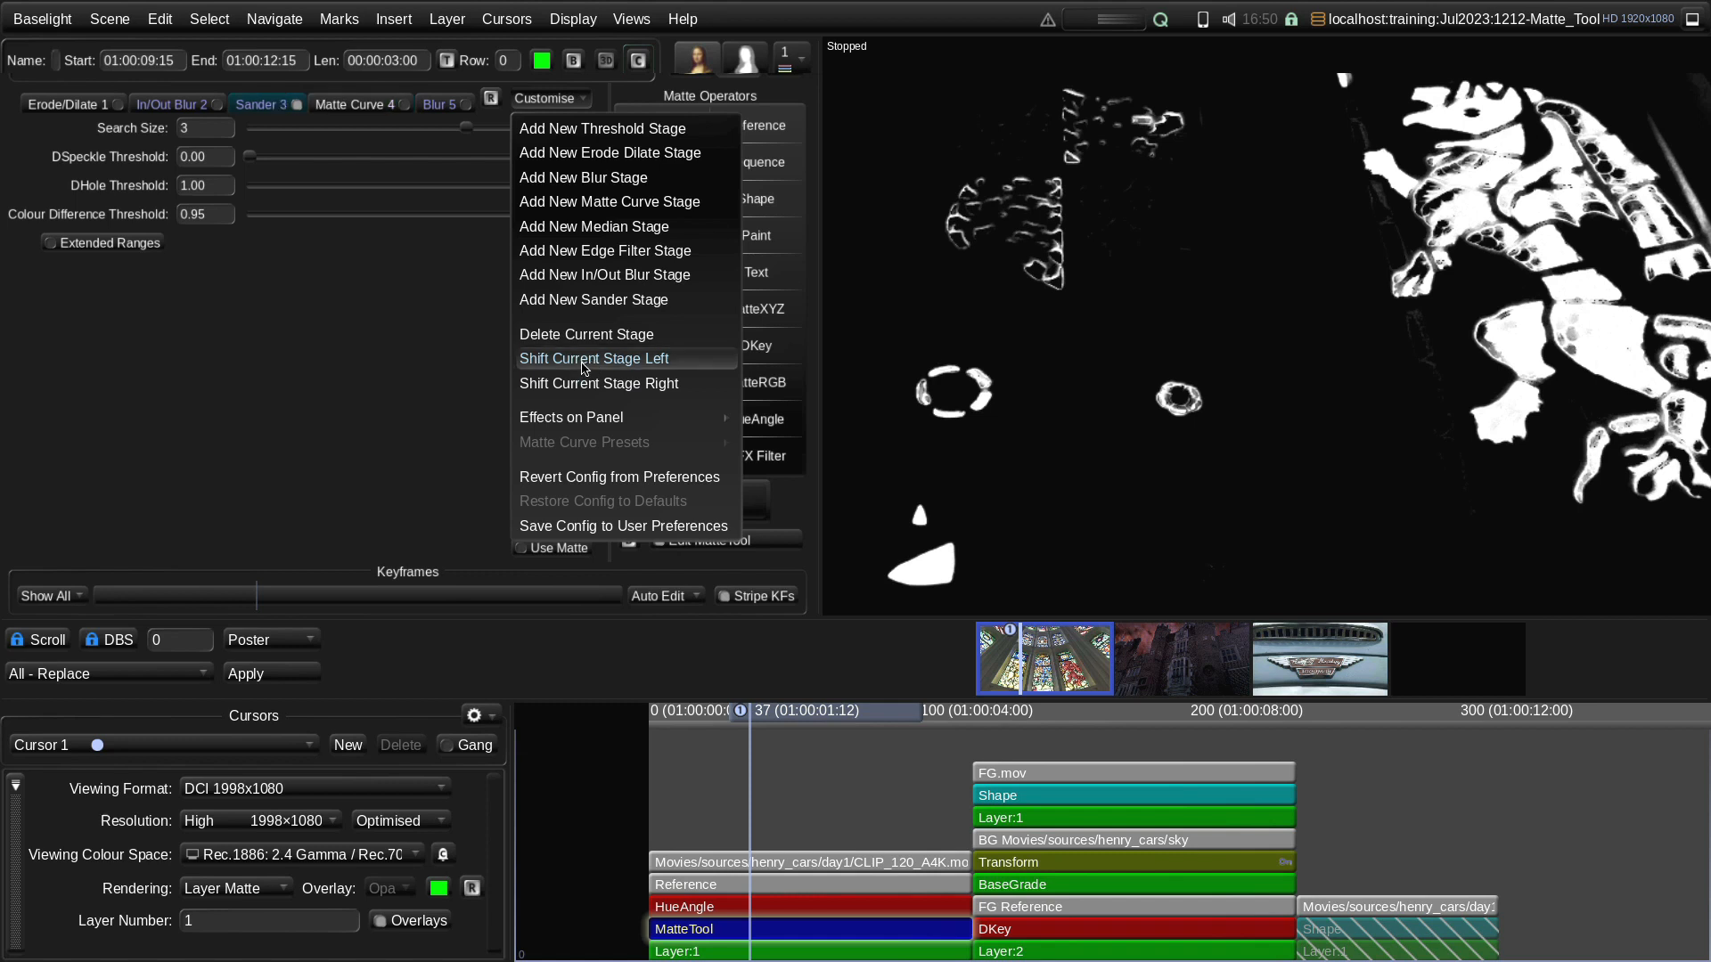
{"action": "left_click", "coordinate": [616, 361]}
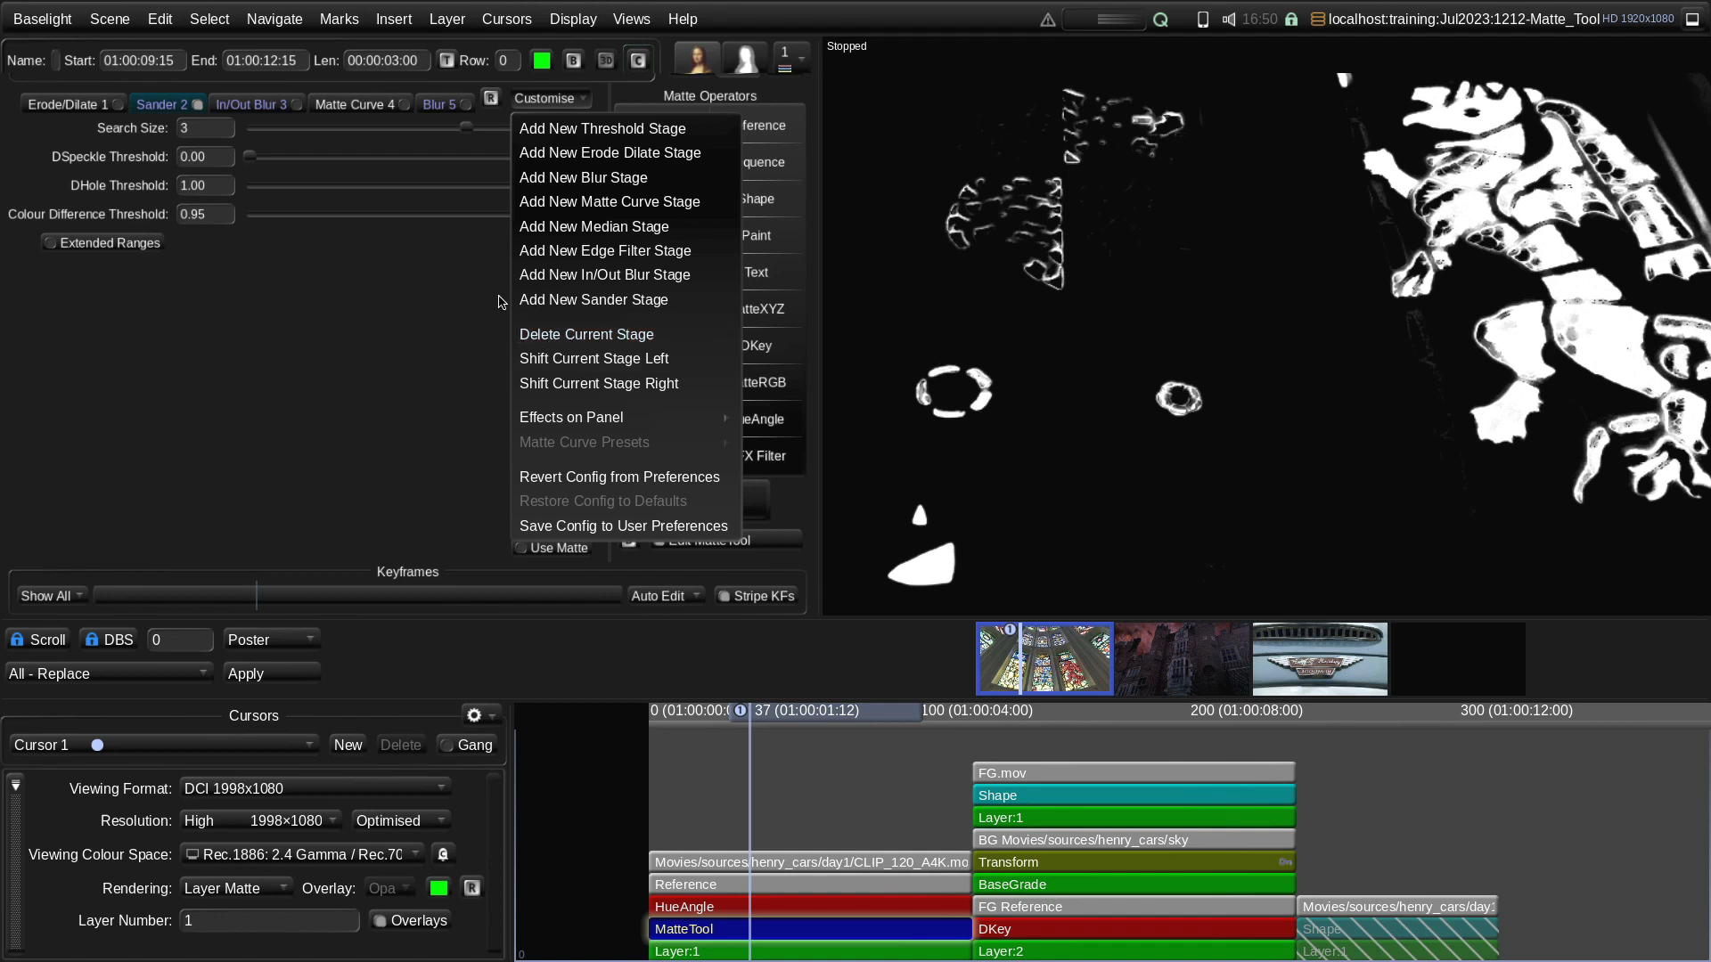
{"action": "left_click", "coordinate": [285, 112]}
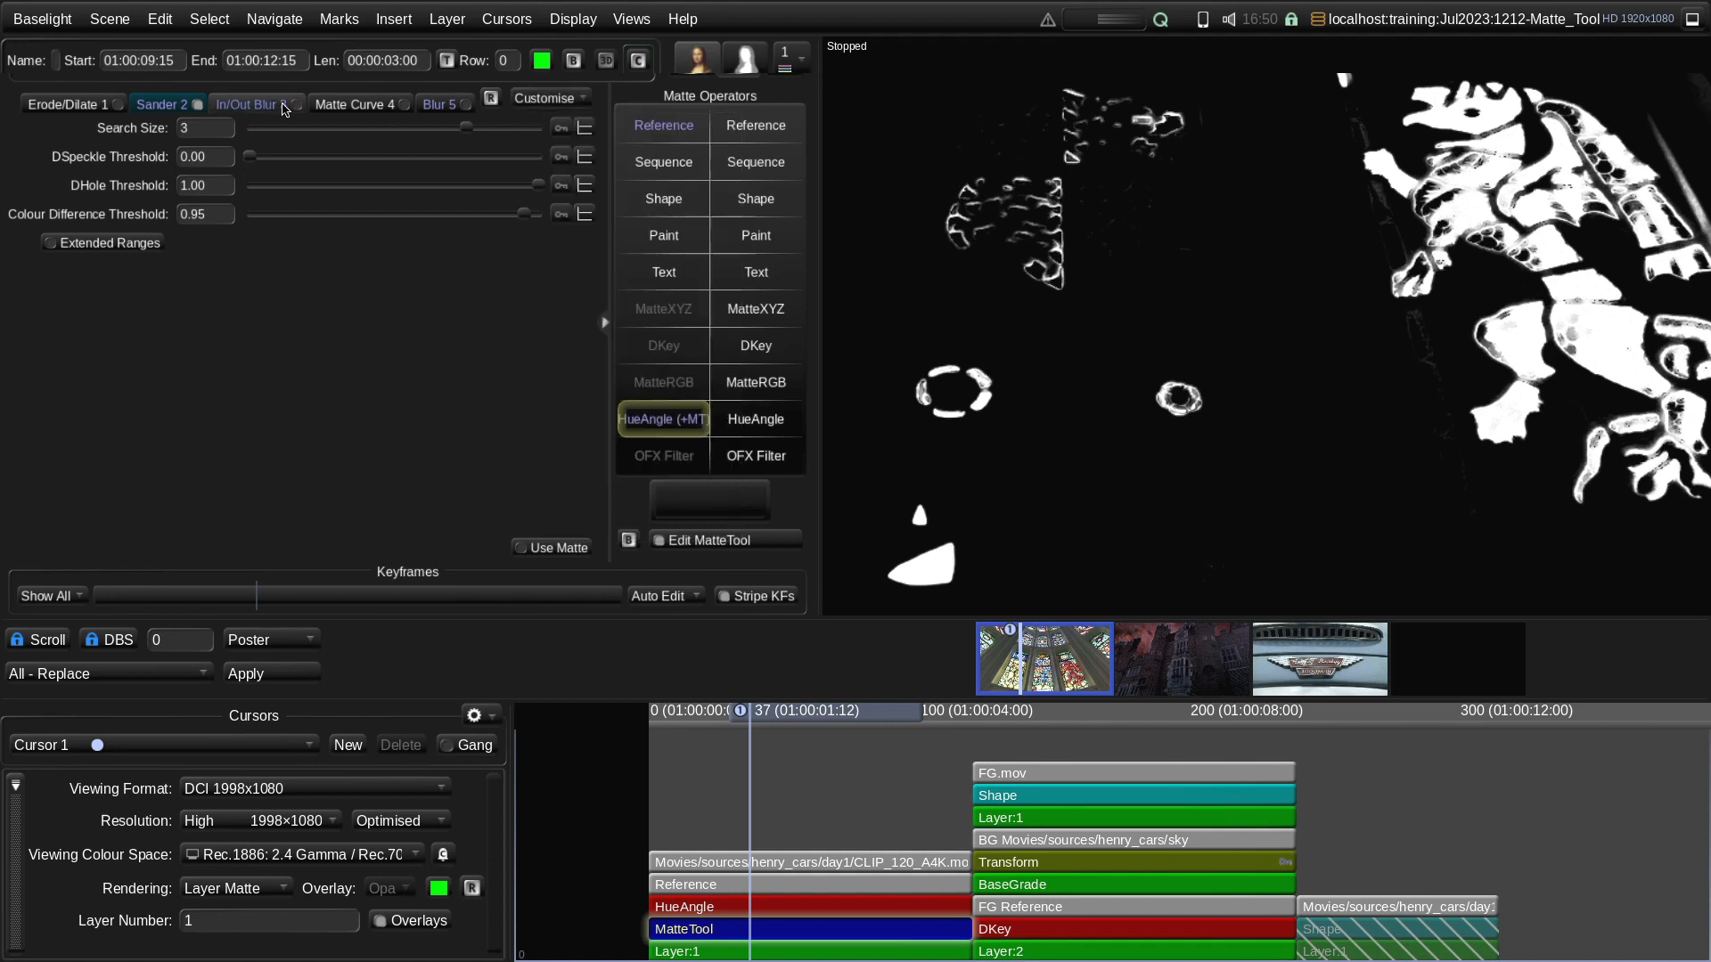
{"action": "left_click", "coordinate": [299, 109]}
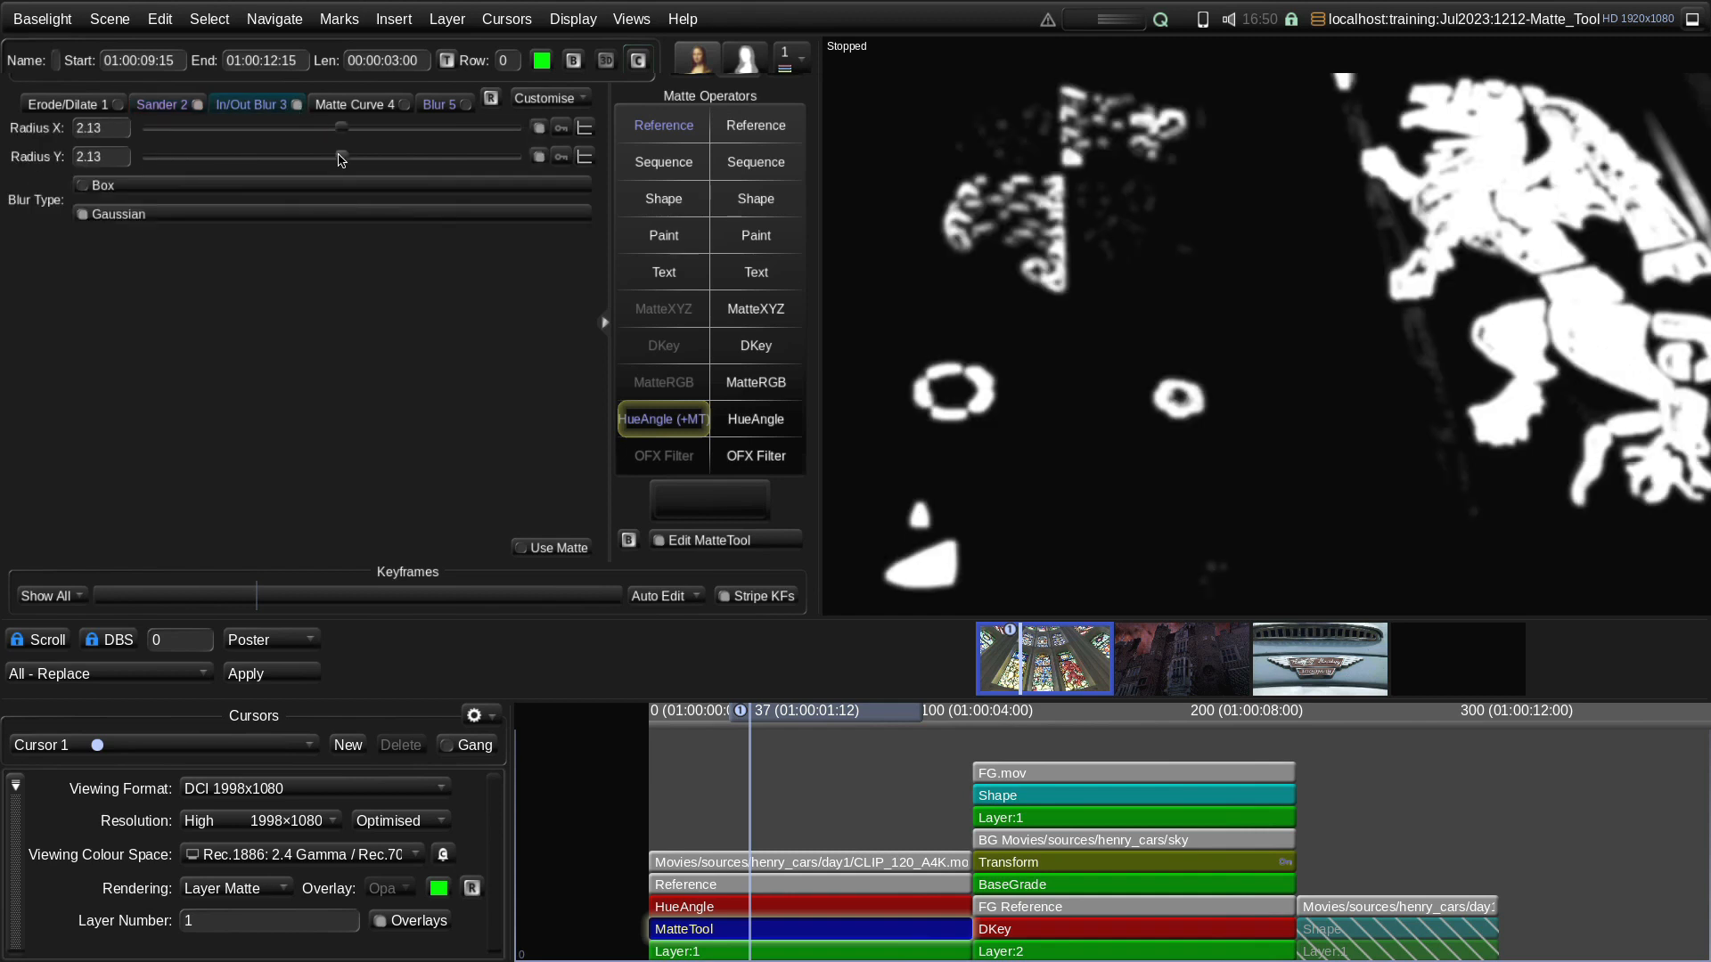
Set the In/Out Blur stage's X and Y radii to 1.36 and check the result as a matte overlay and inside-only view
{"action": "mouse_move", "coordinate": [342, 160]}
{"action": "left_mouse_down"}
{"action": "mouse_move", "coordinate": [323, 158]}
{"action": "mouse_move", "coordinate": [339, 156]}
{"action": "left_mouse_up"}
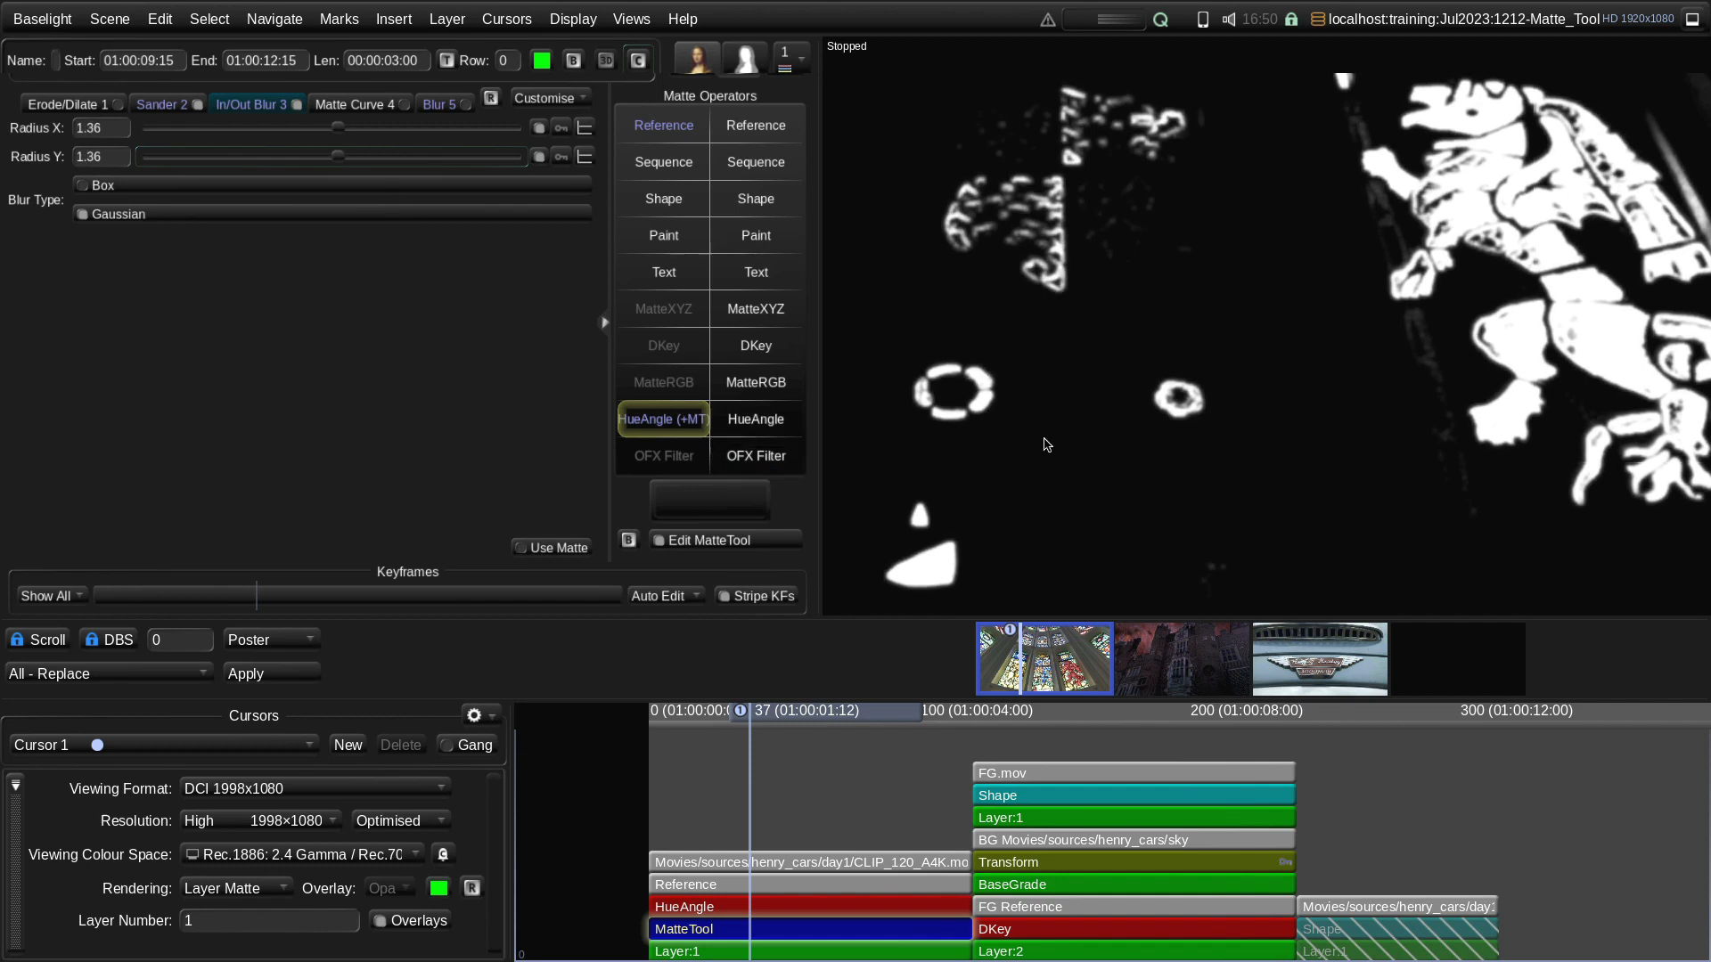
{"action": "key", "text": "m"}
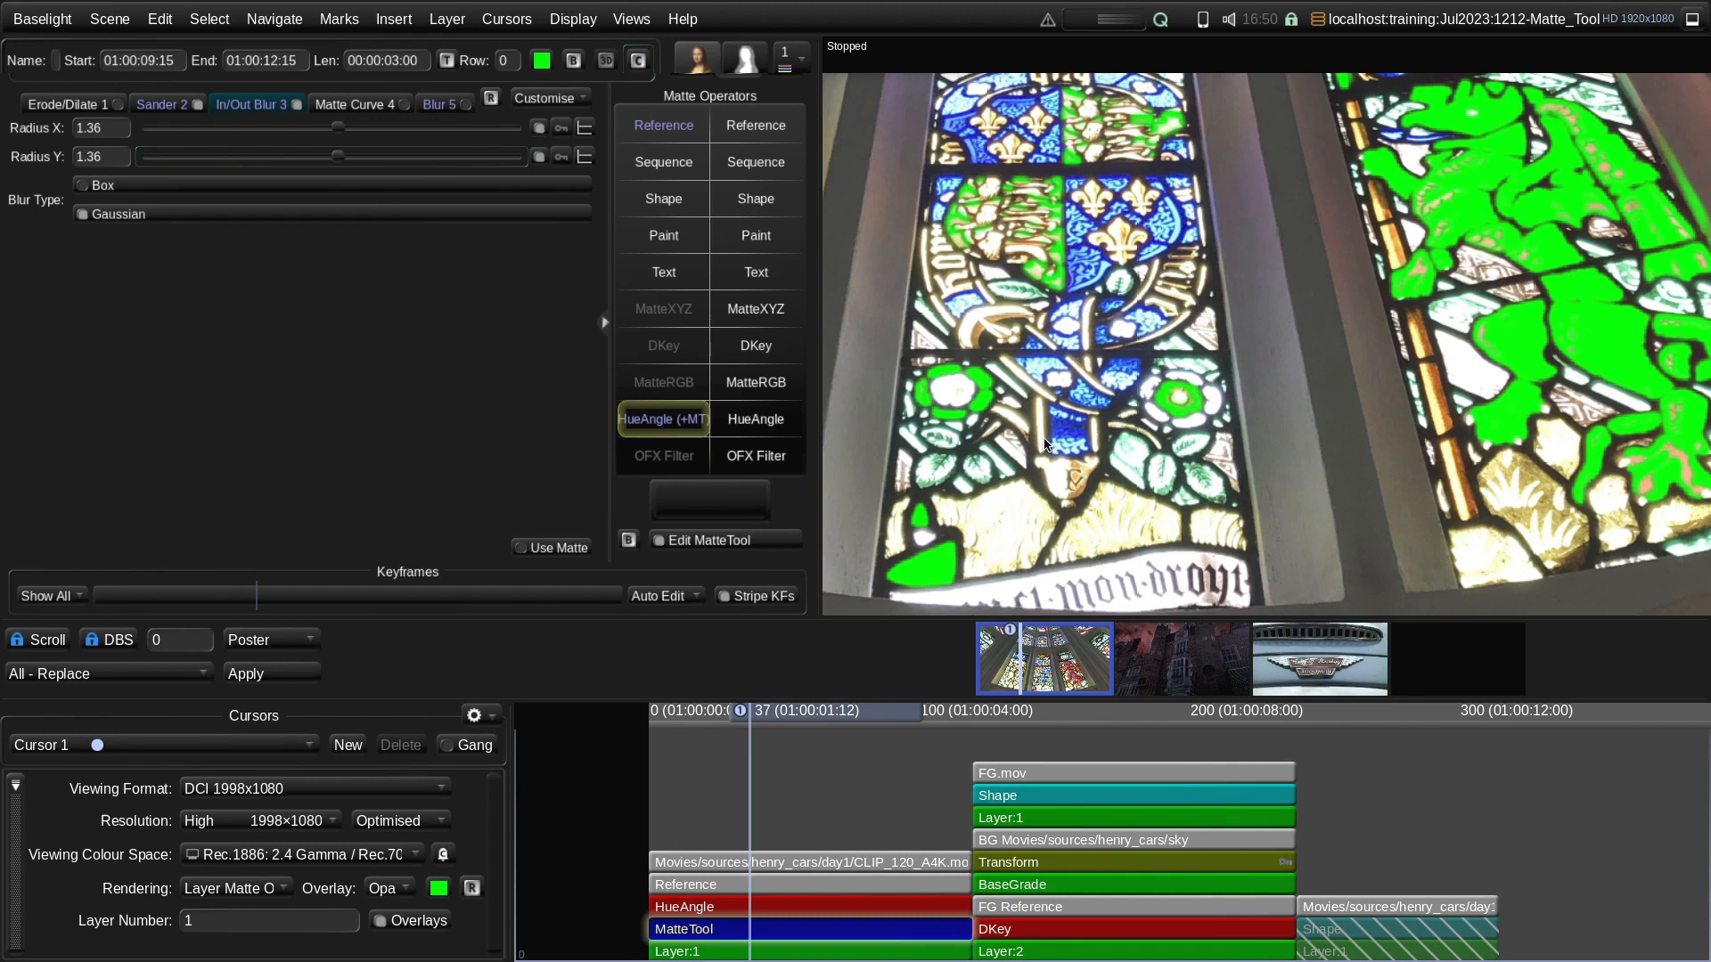
{"action": "key", "text": "m"}
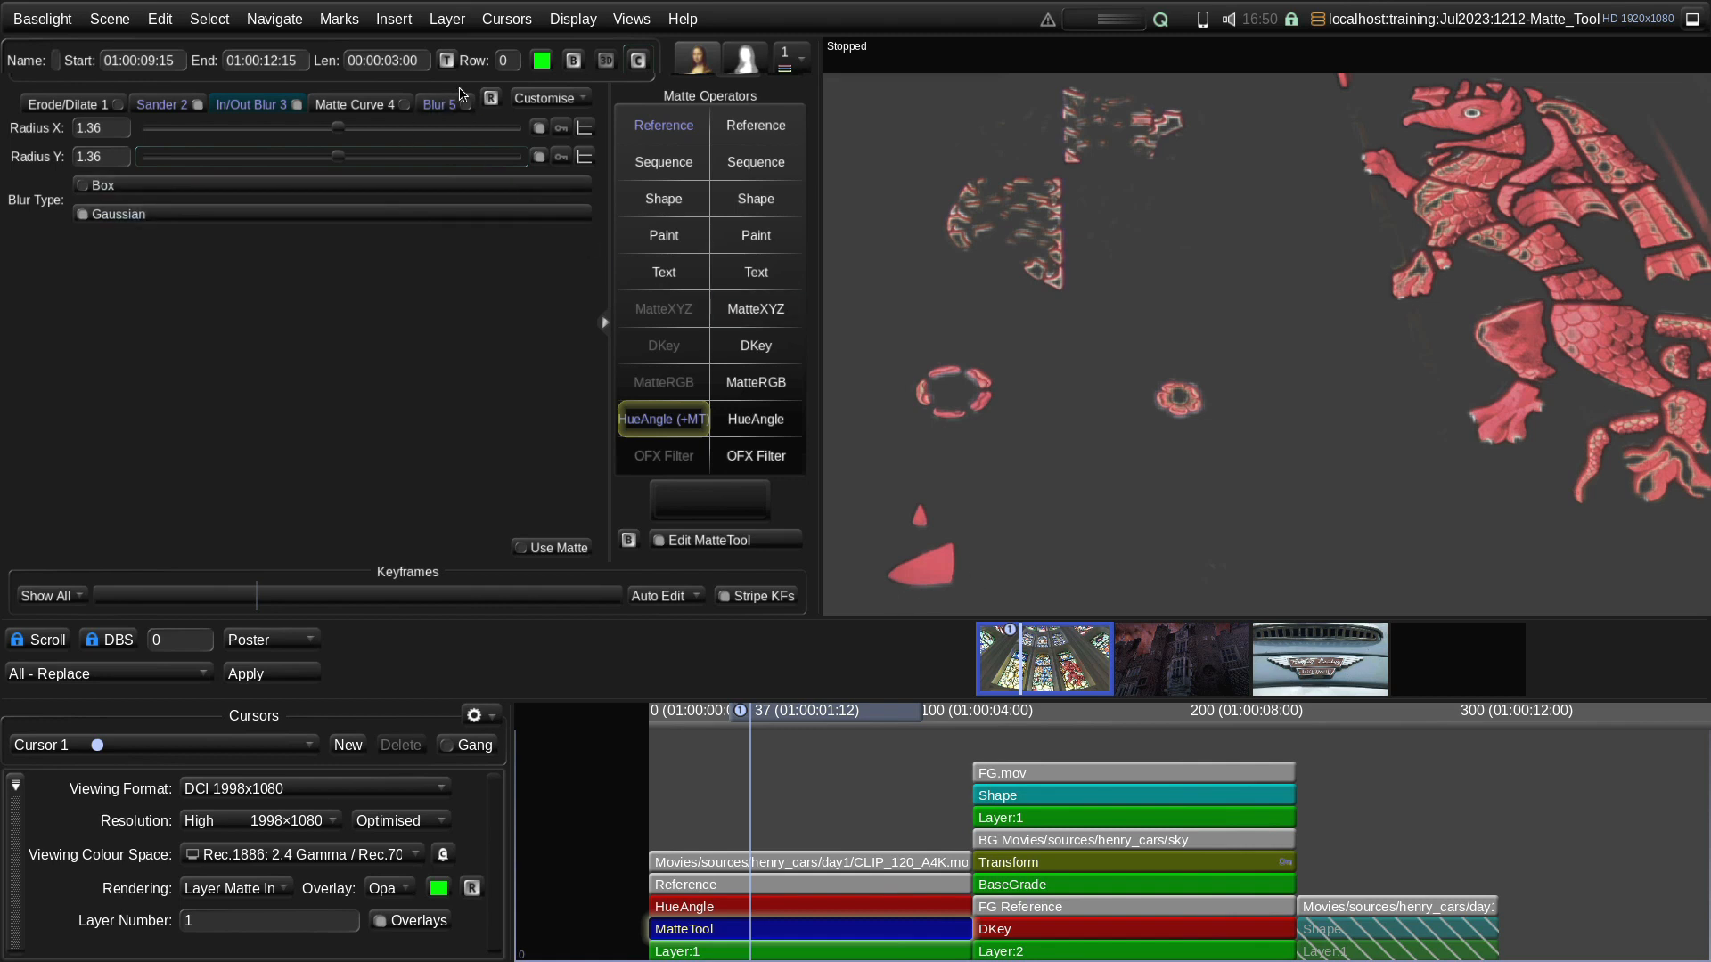
Enable the Matte Curve stage, move its black point to an input of about 265, and pull its handle upward while viewing the layer matte
{"action": "left_click", "coordinate": [385, 111]}
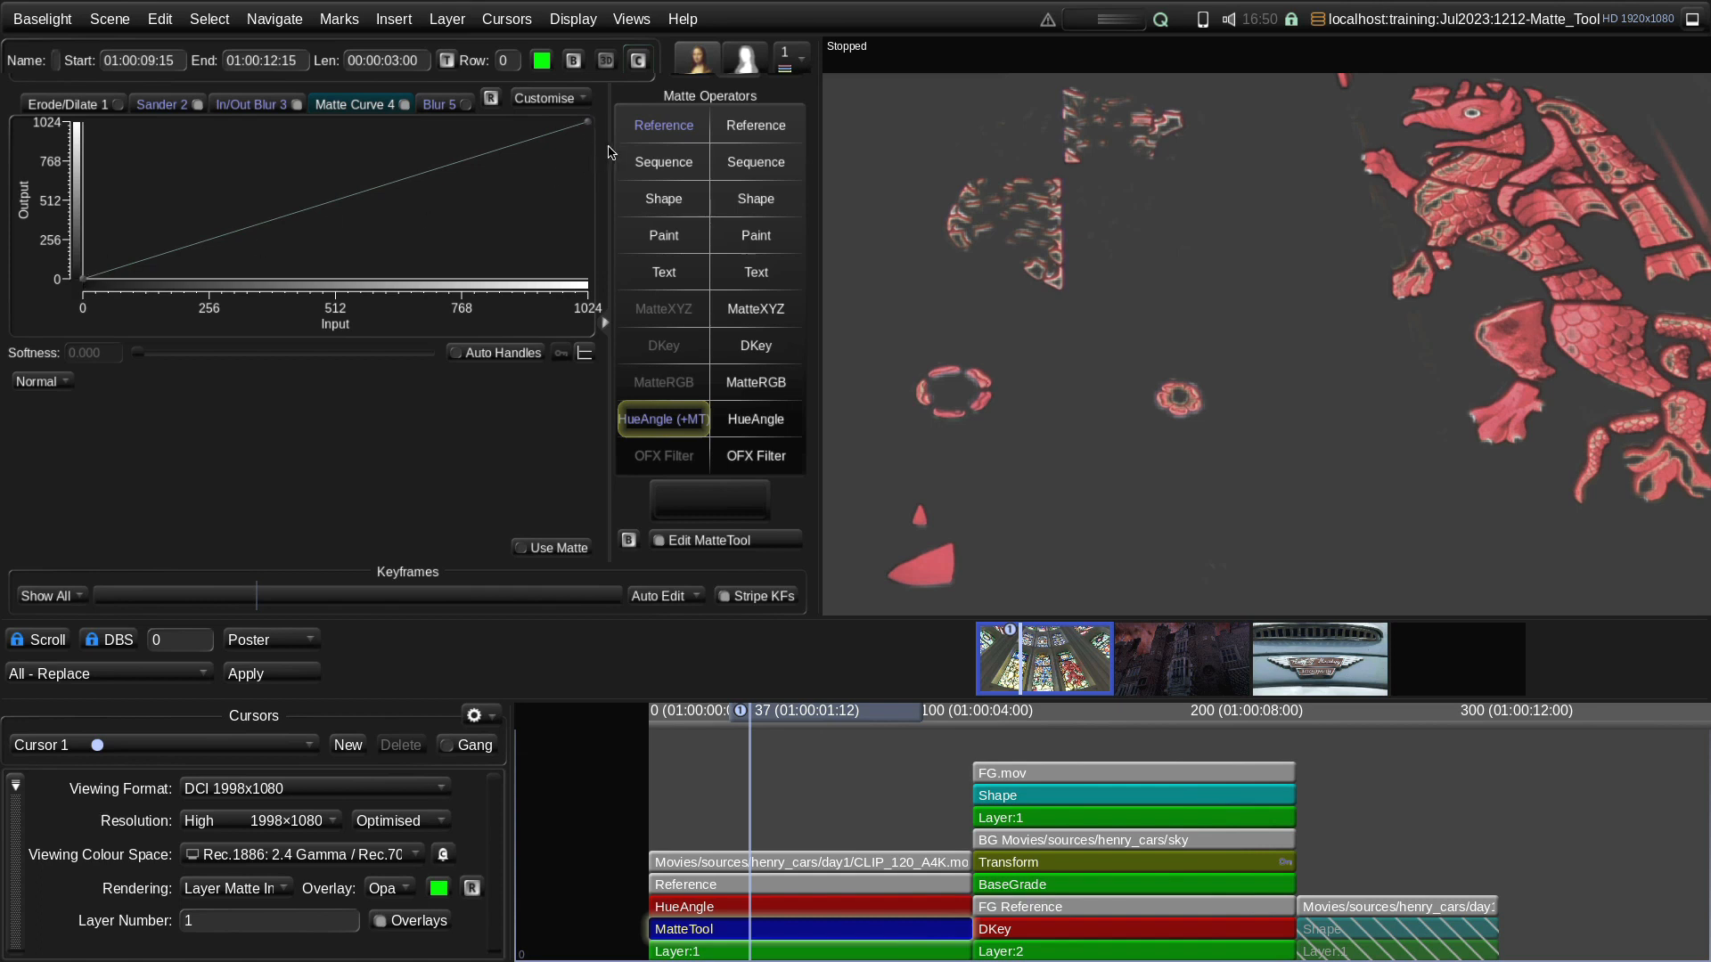
{"action": "left_click_drag", "start_coordinate": [85, 280], "coordinate": [231, 310]}
{"action": "key", "text": "m"}
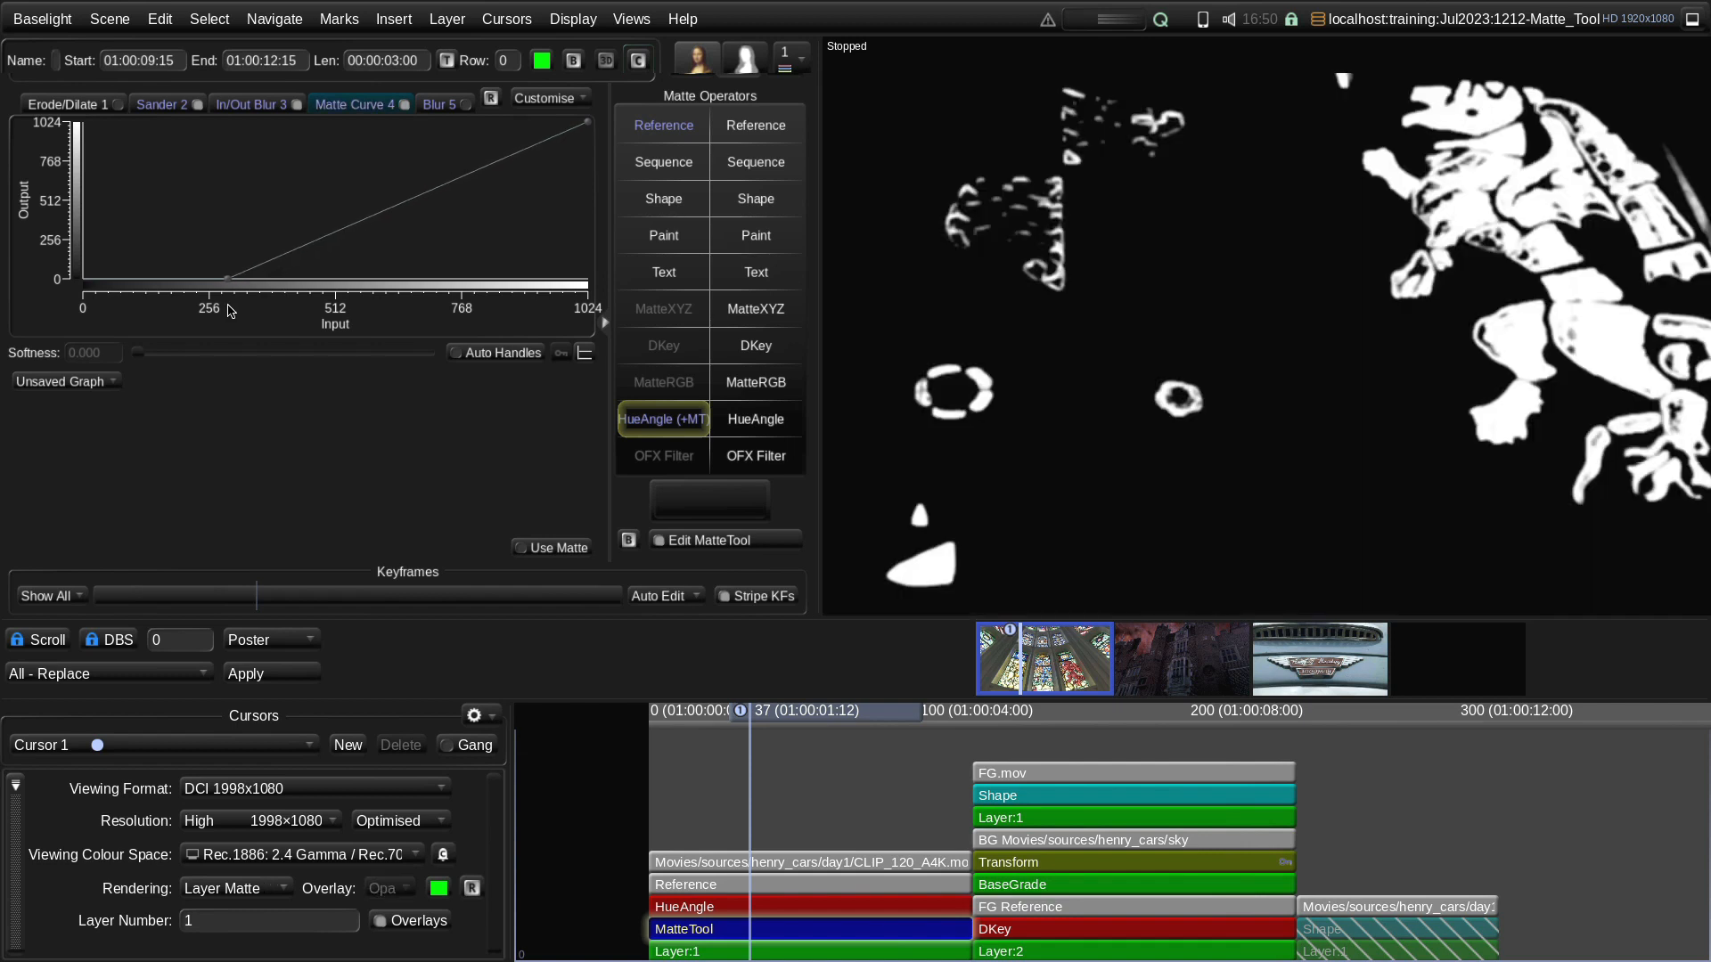
{"action": "left_click_drag", "start_coordinate": [228, 283], "coordinate": [284, 233]}
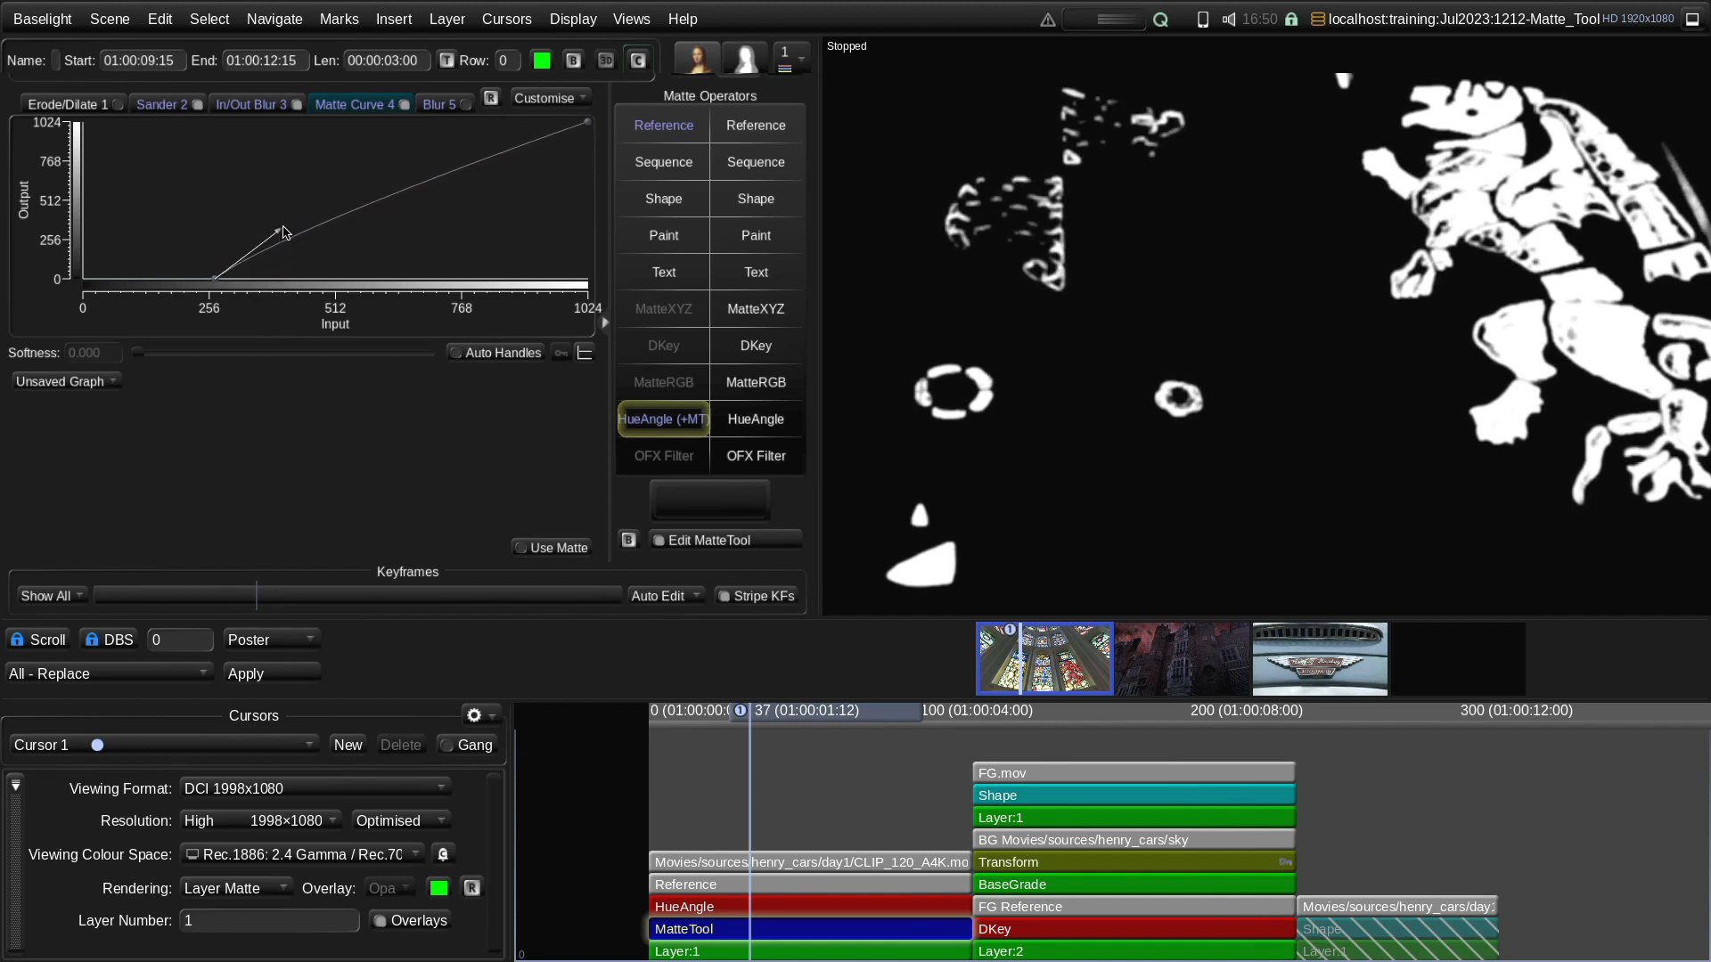
Turn on Auto Handles with Softness 0.349, set the curve's black point near input 350 and white point near 1000, and show the graded image
{"action": "left_click", "coordinate": [478, 354]}
{"action": "left_click_drag", "start_coordinate": [138, 353], "coordinate": [241, 348]}
{"action": "left_click_drag", "start_coordinate": [218, 283], "coordinate": [237, 279]}
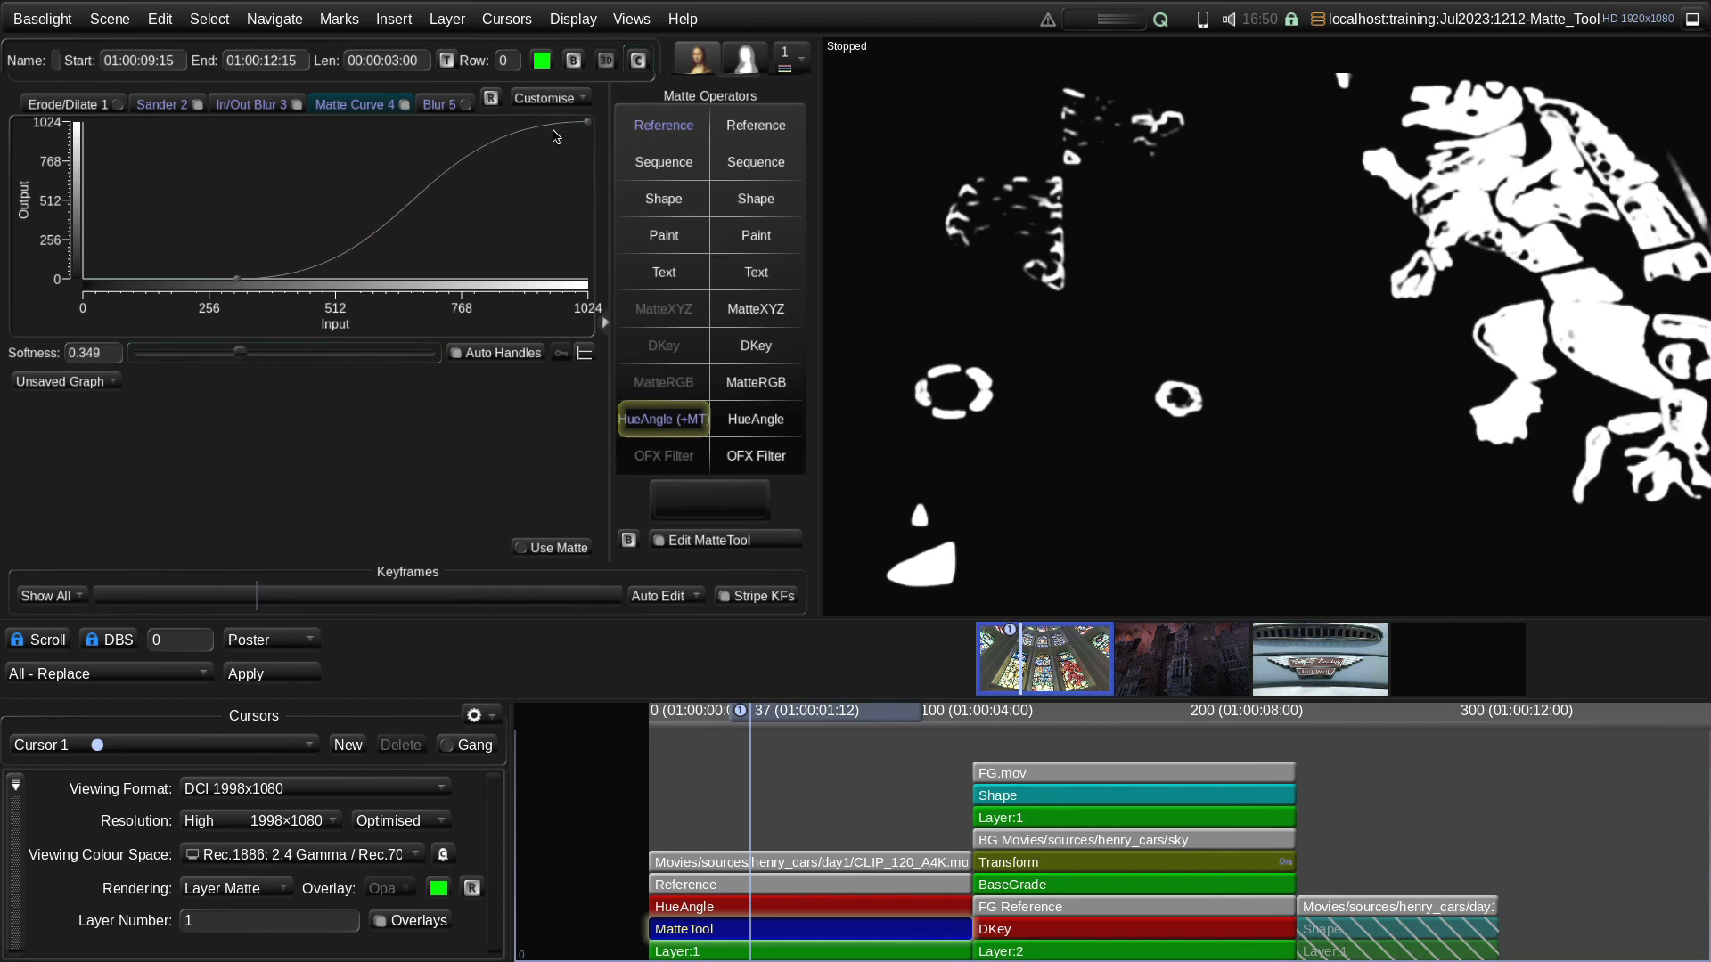
{"action": "mouse_move", "coordinate": [587, 124]}
{"action": "left_mouse_down"}
{"action": "mouse_move", "coordinate": [521, 120]}
{"action": "mouse_move", "coordinate": [574, 121]}
{"action": "left_mouse_up"}
{"action": "left_click_drag", "start_coordinate": [238, 284], "coordinate": [256, 287]}
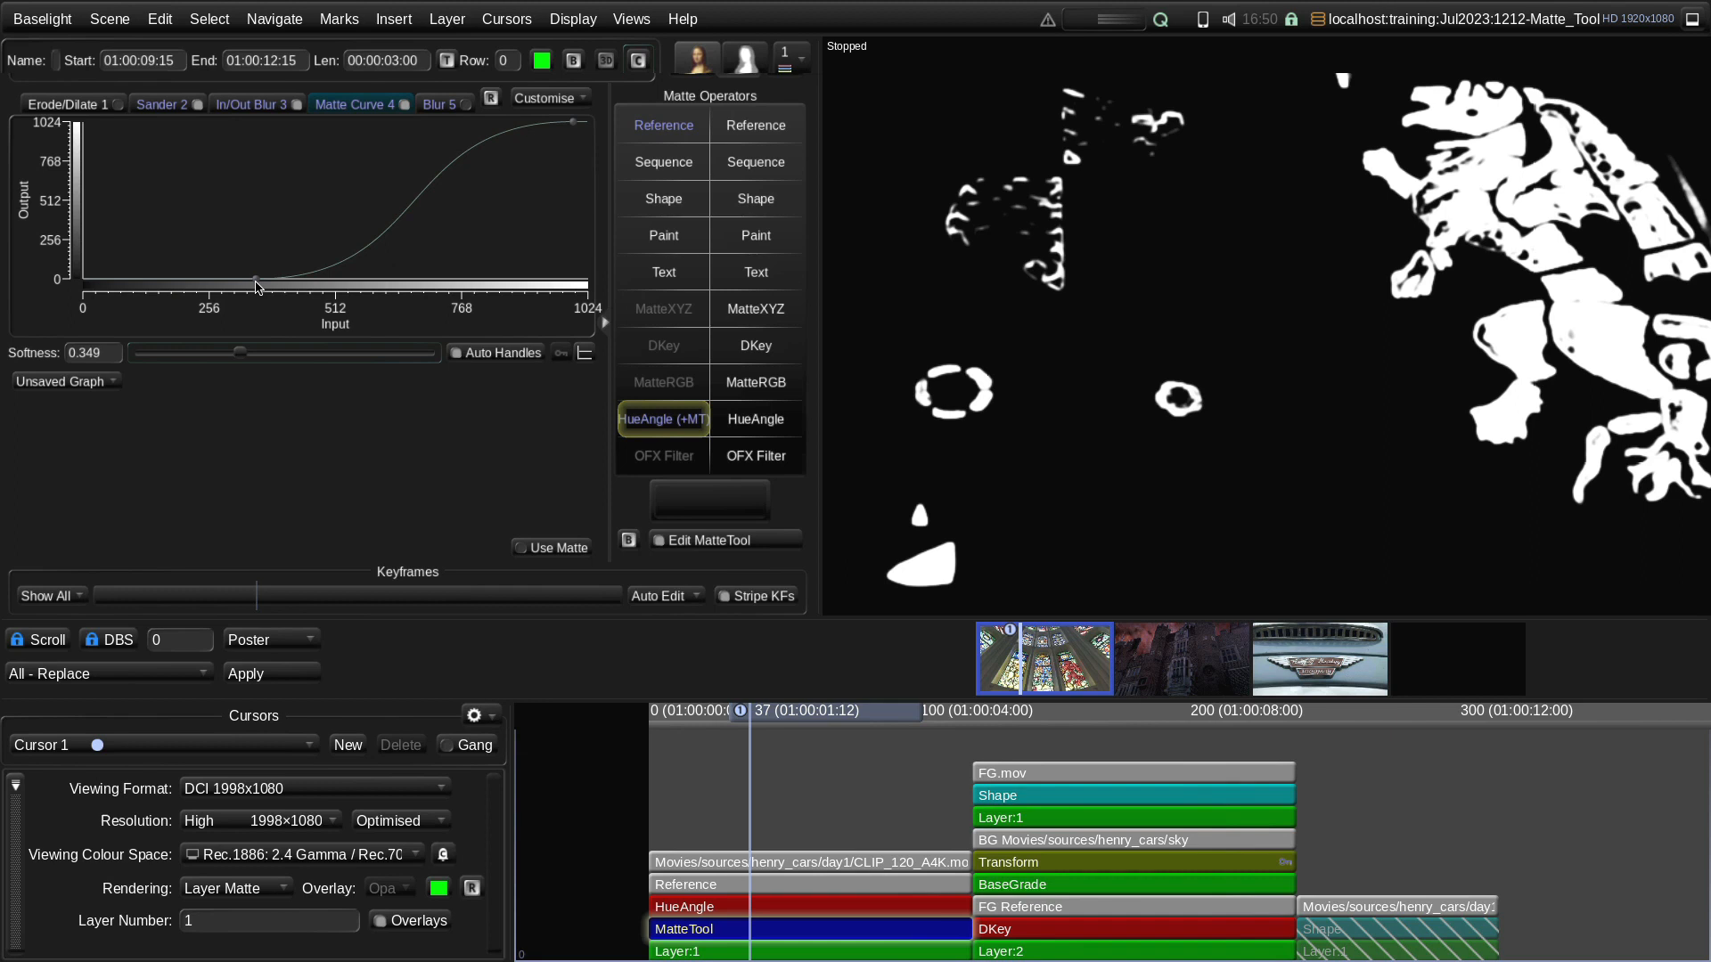
{"action": "key", "text": "m"}
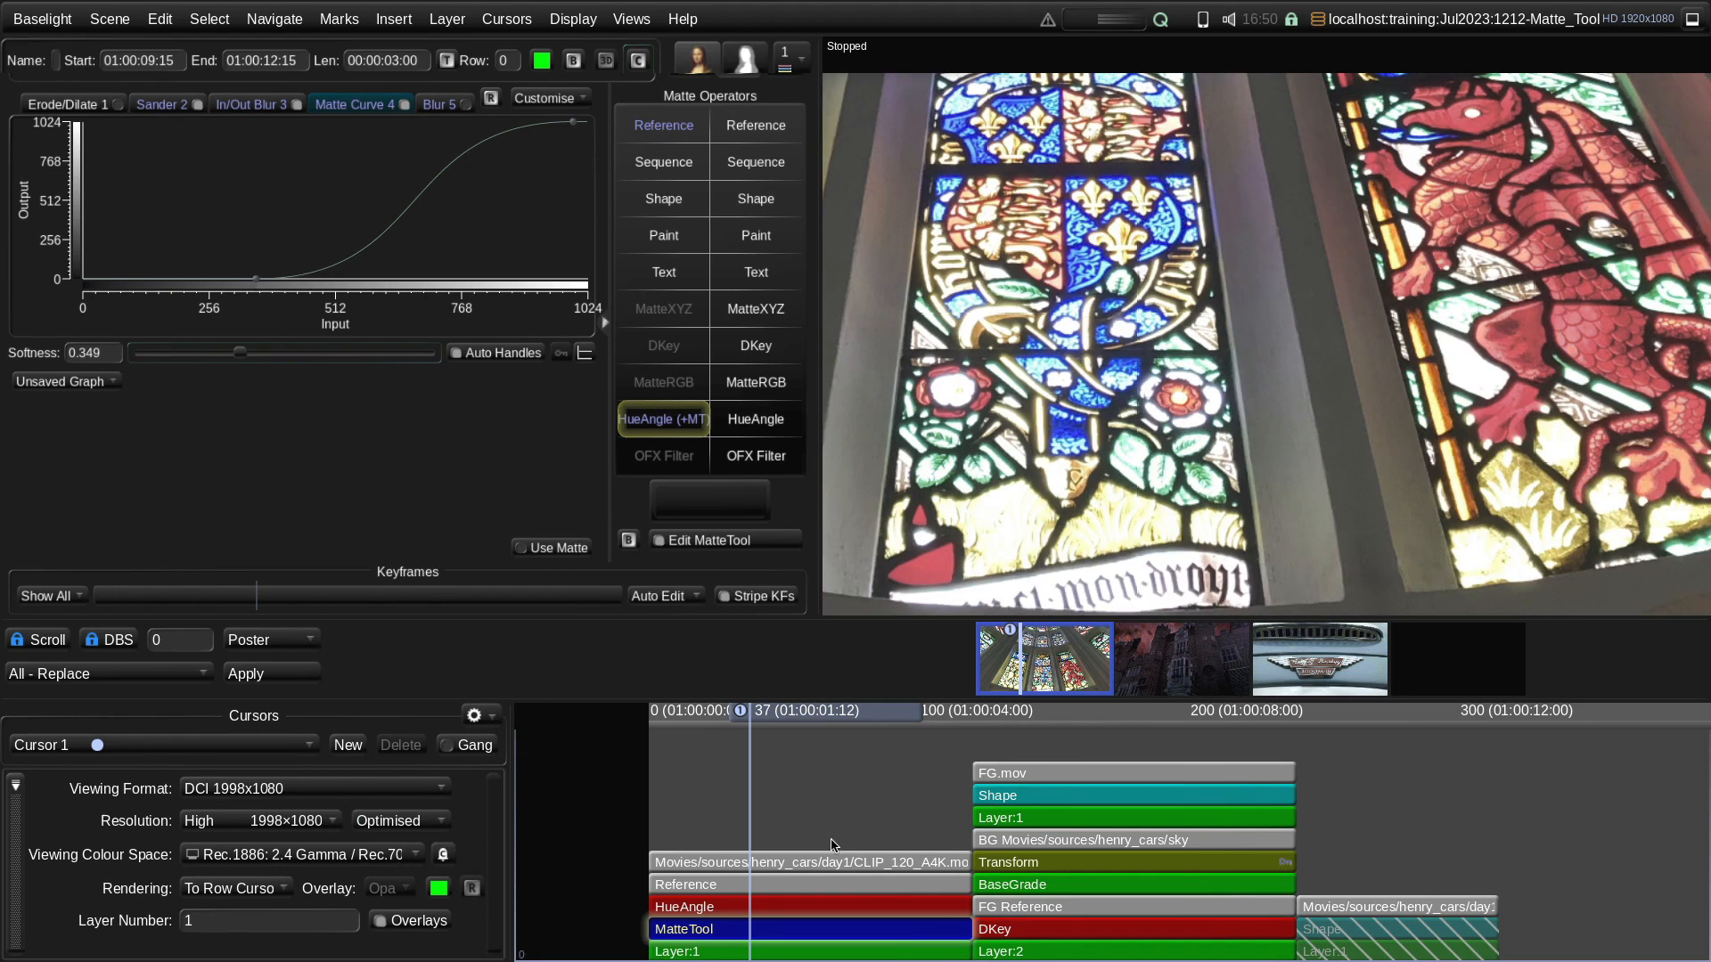
Push Layer 1's Base Grade Balance slightly upward on its wheel and change the inside Film Grade operator to Hue Shift
{"action": "left_click", "coordinate": [820, 956]}
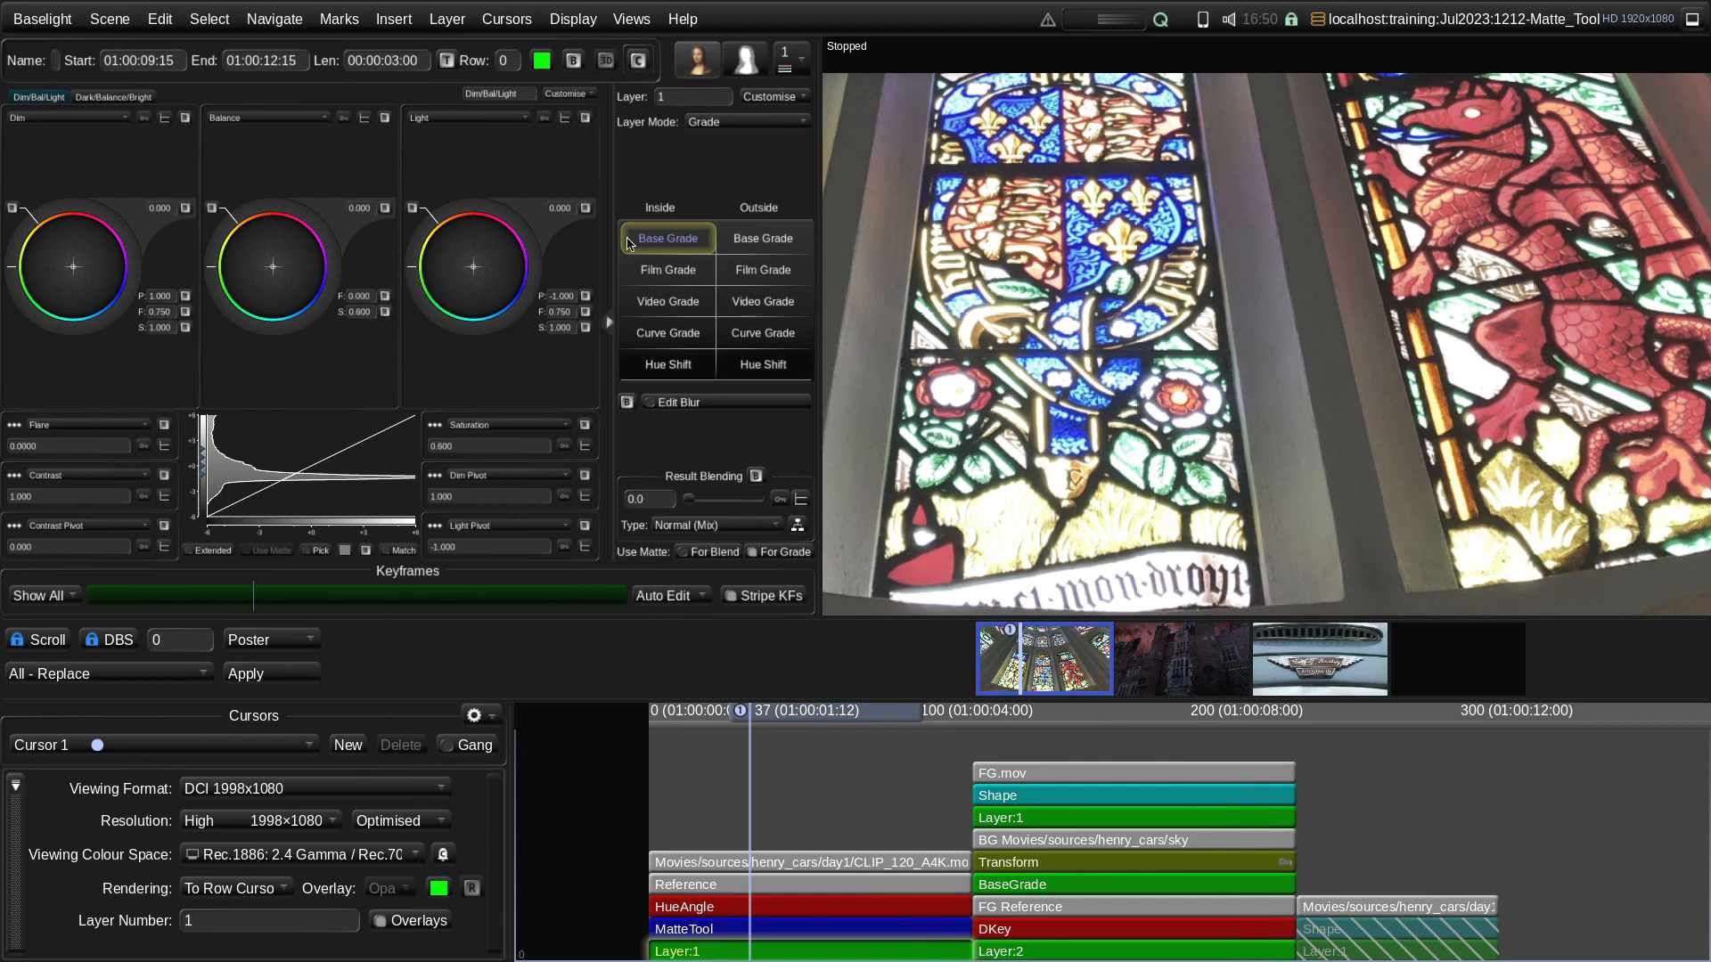
{"action": "mouse_move", "coordinate": [278, 298]}
{"action": "left_mouse_down"}
{"action": "mouse_move", "coordinate": [272, 219]}
{"action": "mouse_move", "coordinate": [272, 239]}
{"action": "left_mouse_up"}
{"action": "right_click", "coordinate": [690, 275]}
{"action": "mouse_move", "coordinate": [748, 322]}
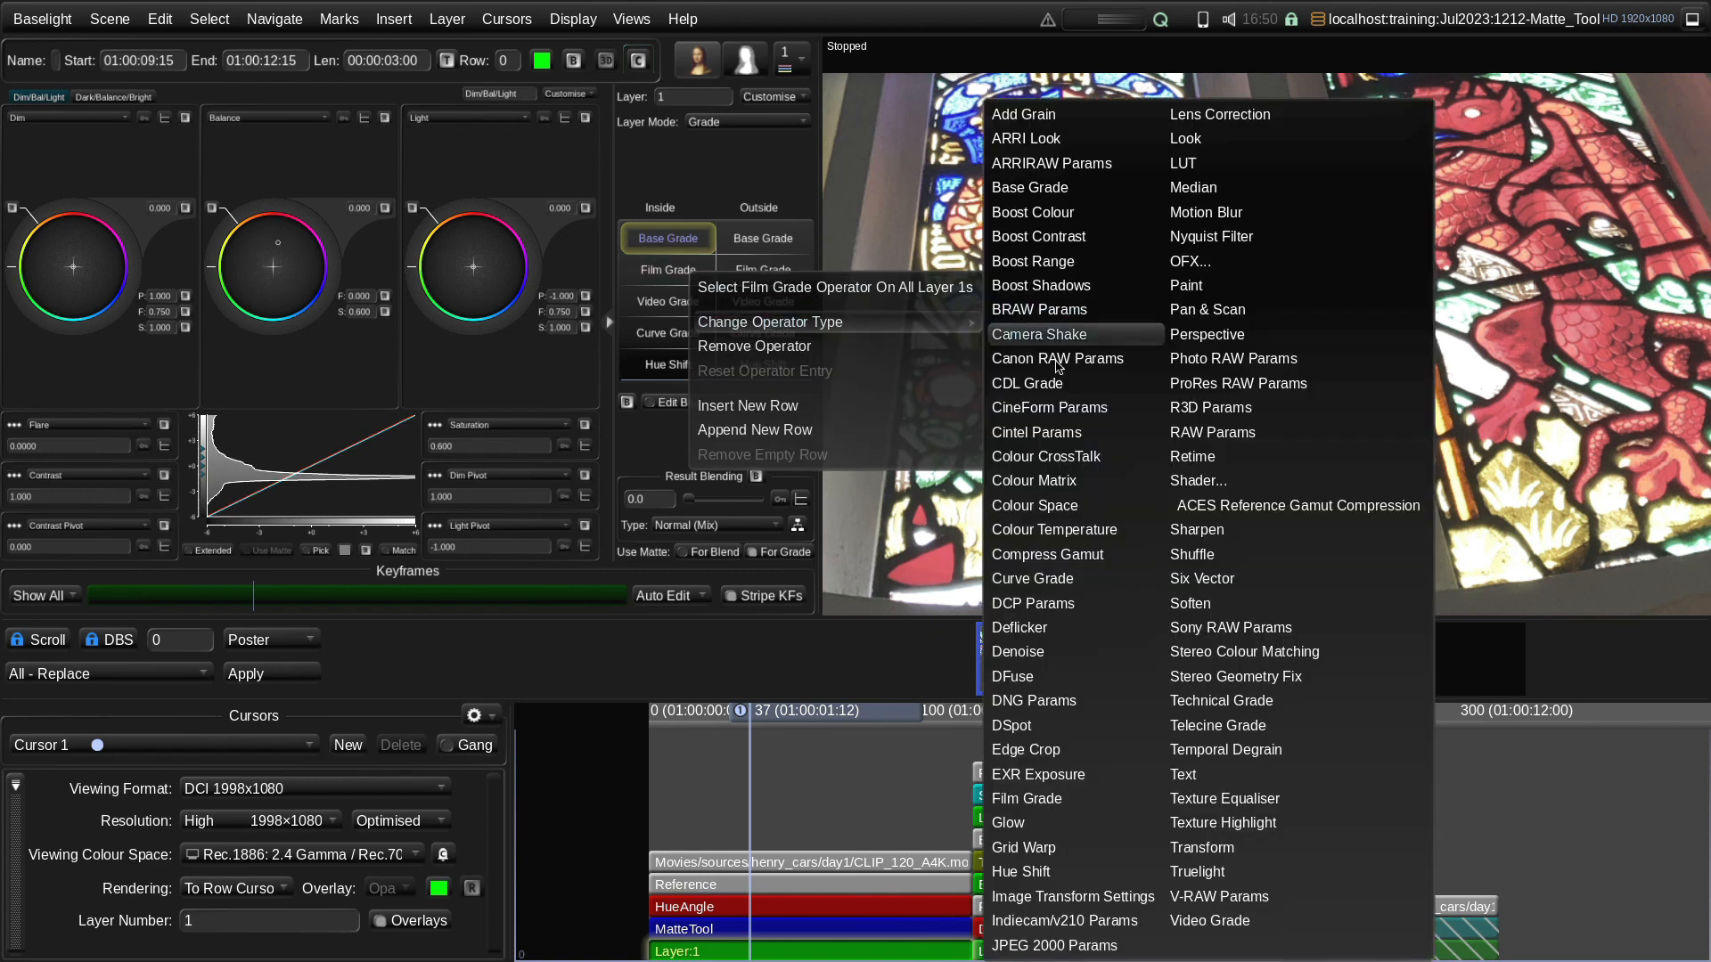
{"action": "left_click", "coordinate": [1054, 869]}
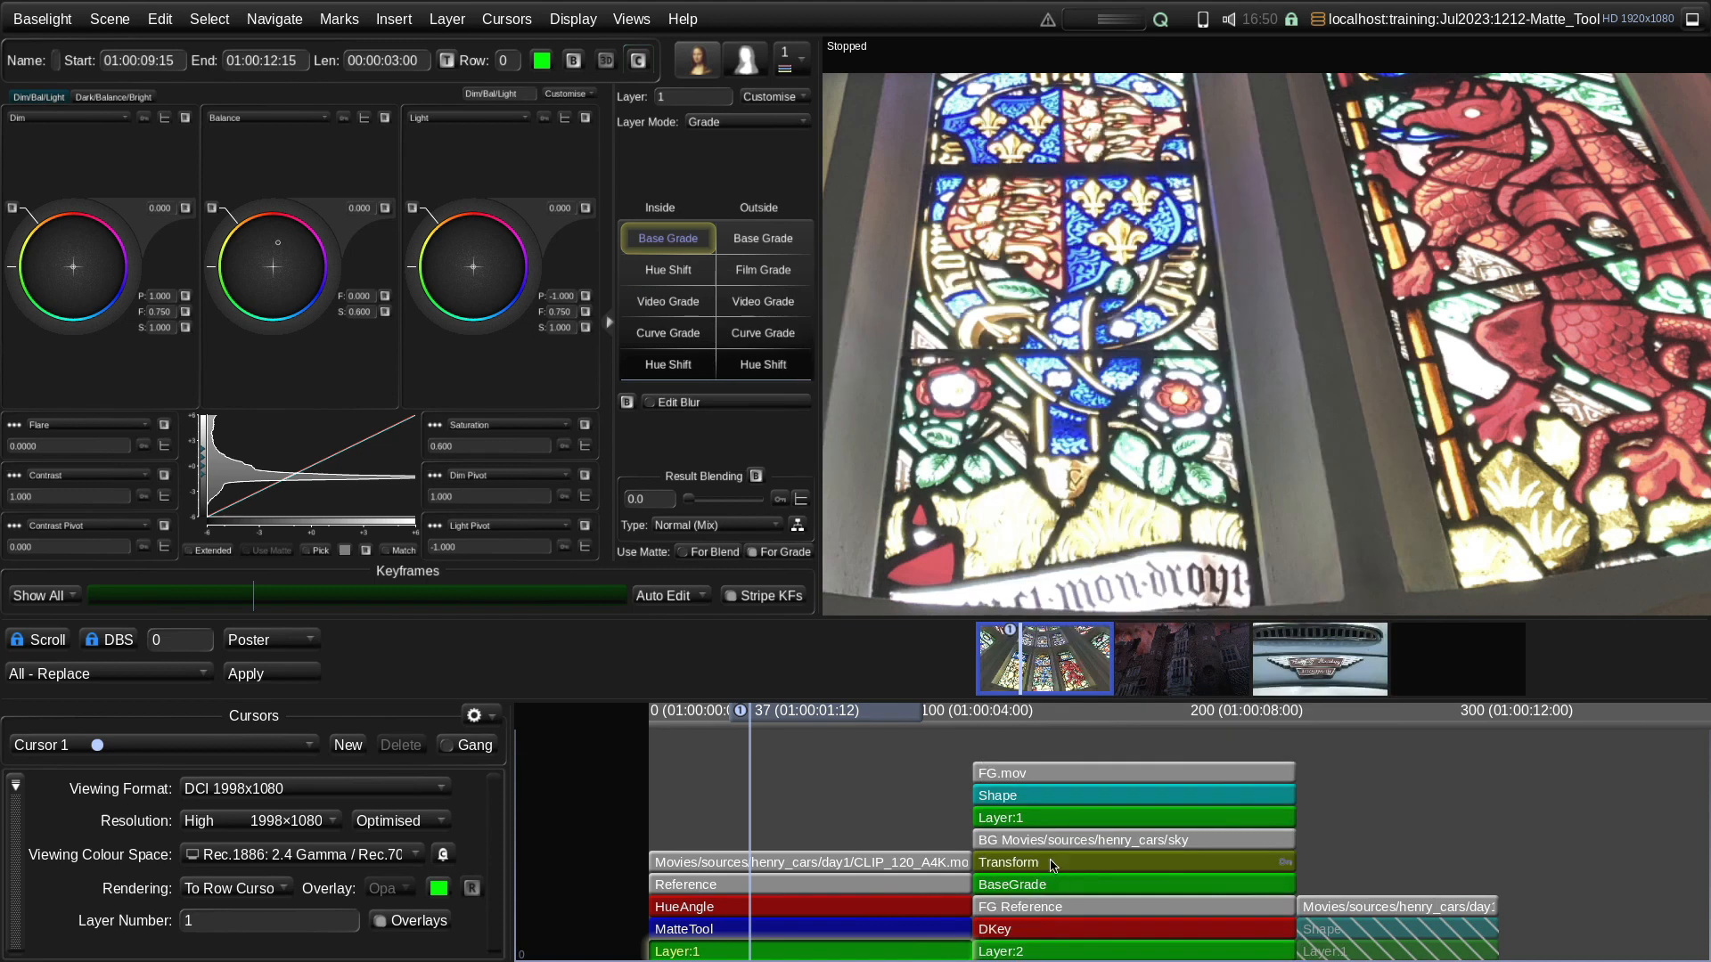
Raise the red saturation to 0.43 in Layer 1's inside Hue Shift and show the whole frame
{"action": "left_click", "coordinate": [634, 265]}
{"action": "left_click_drag", "start_coordinate": [330, 341], "coordinate": [323, 285]}
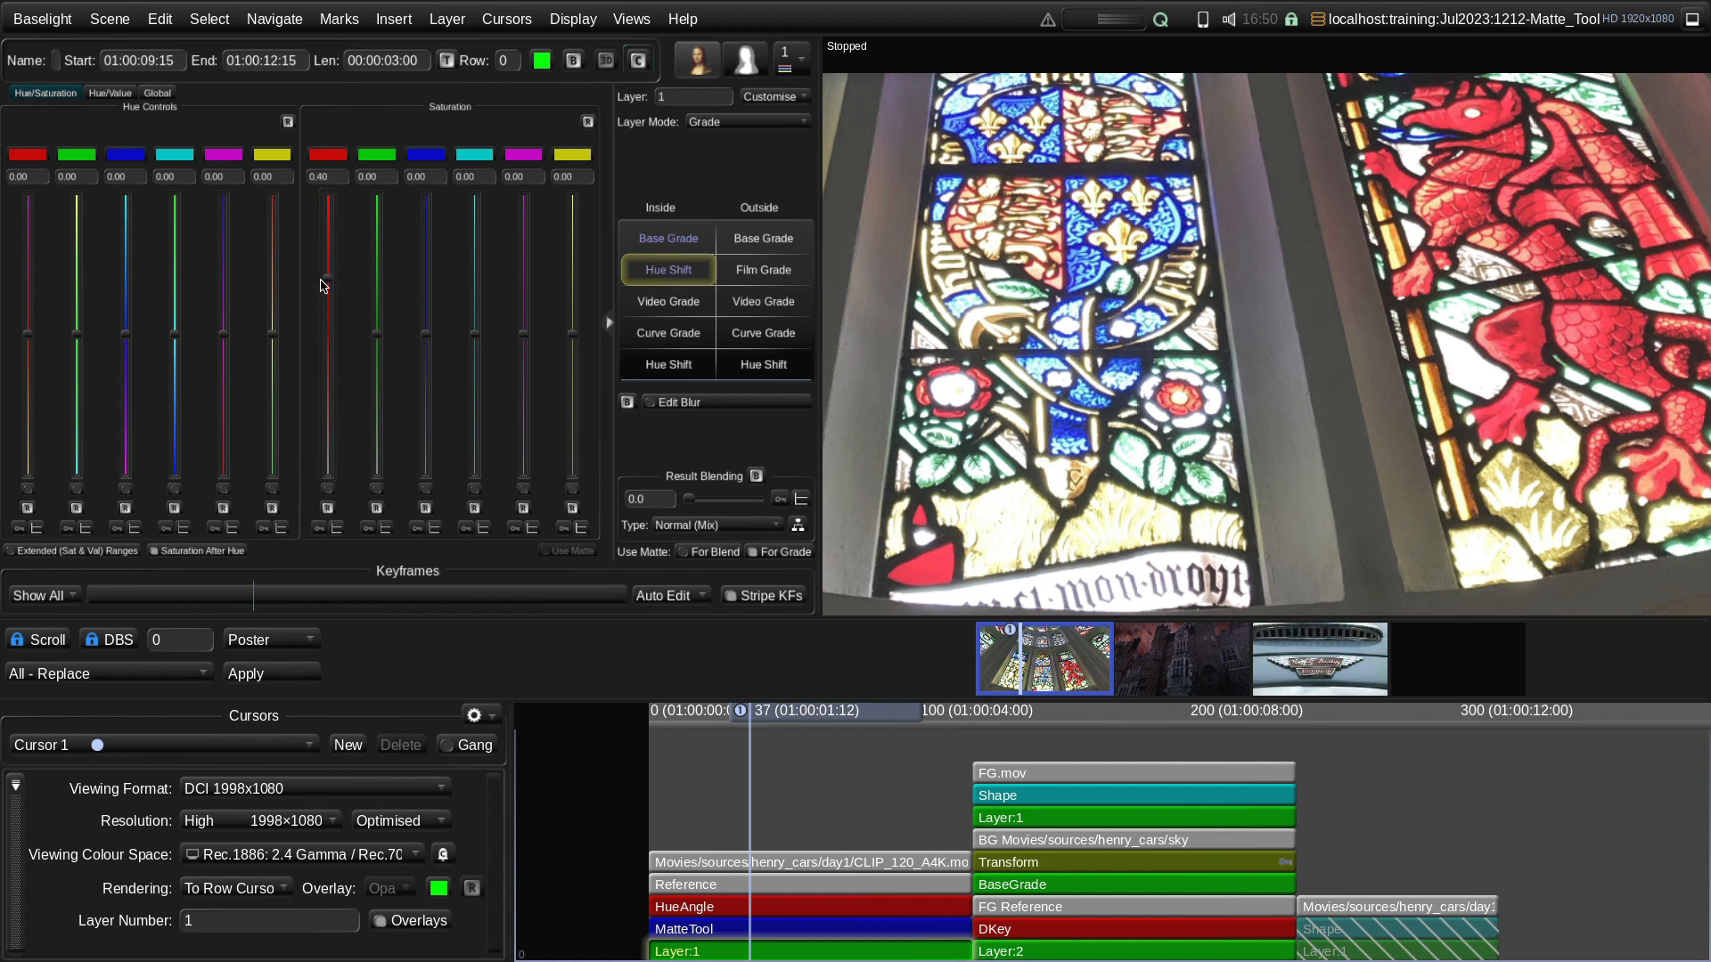
{"action": "key", "text": "z"}
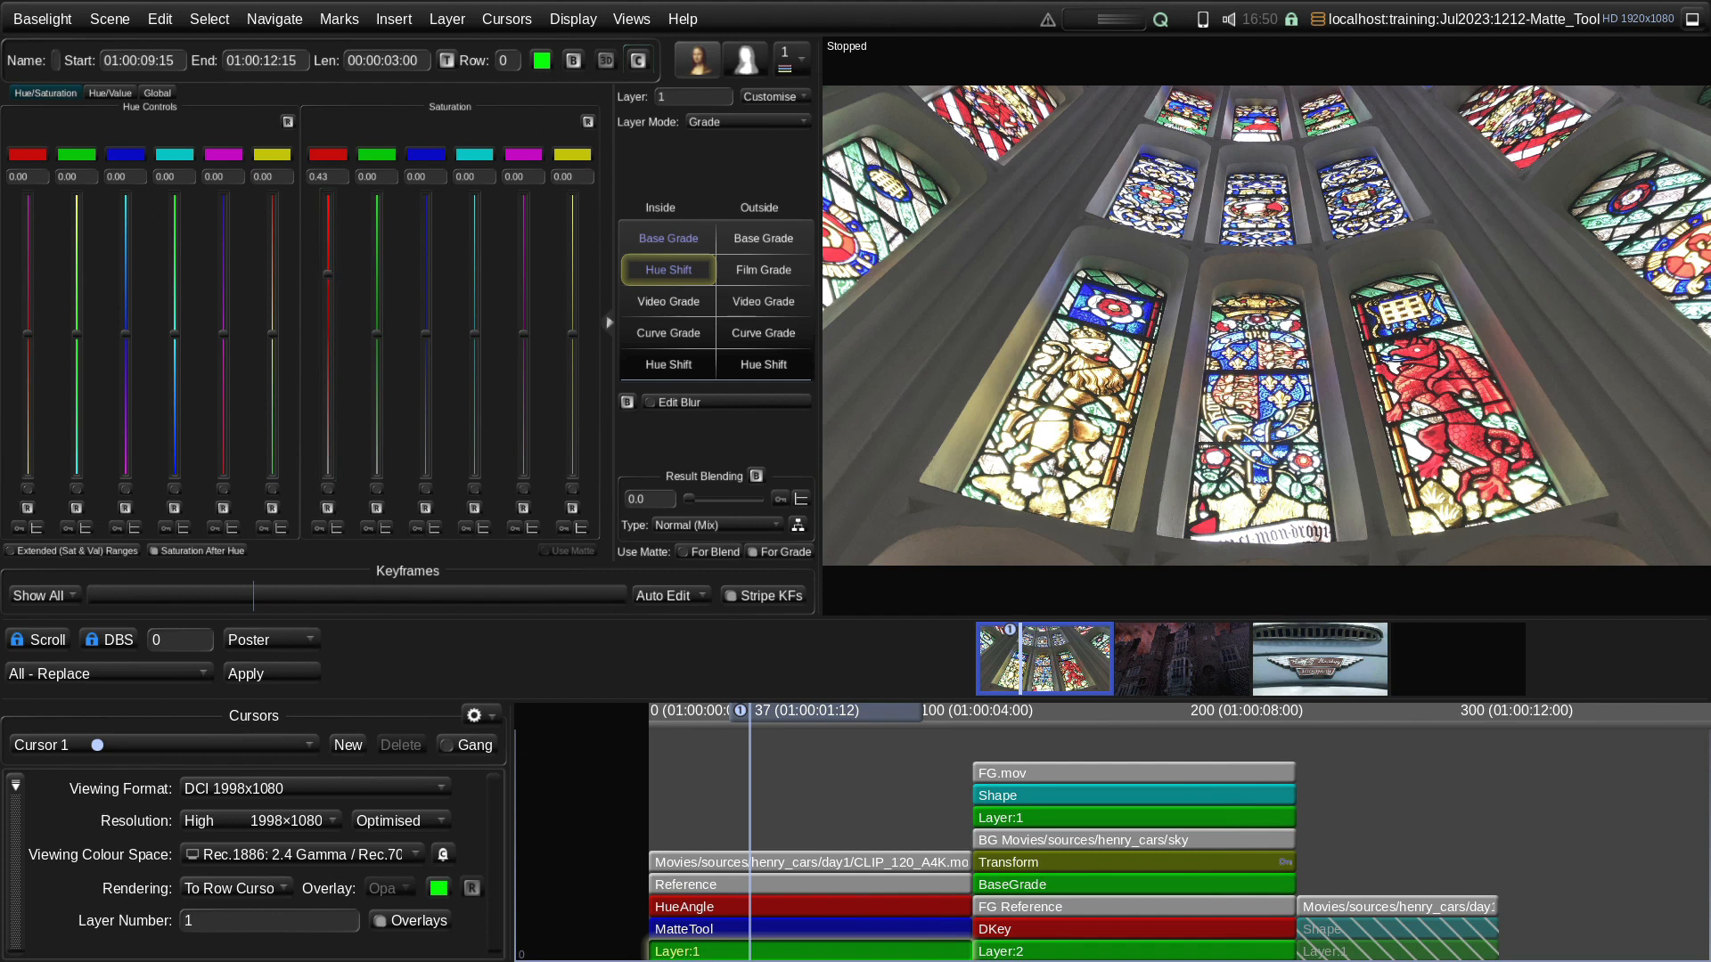
{"action": "left_click", "coordinate": [838, 825]}
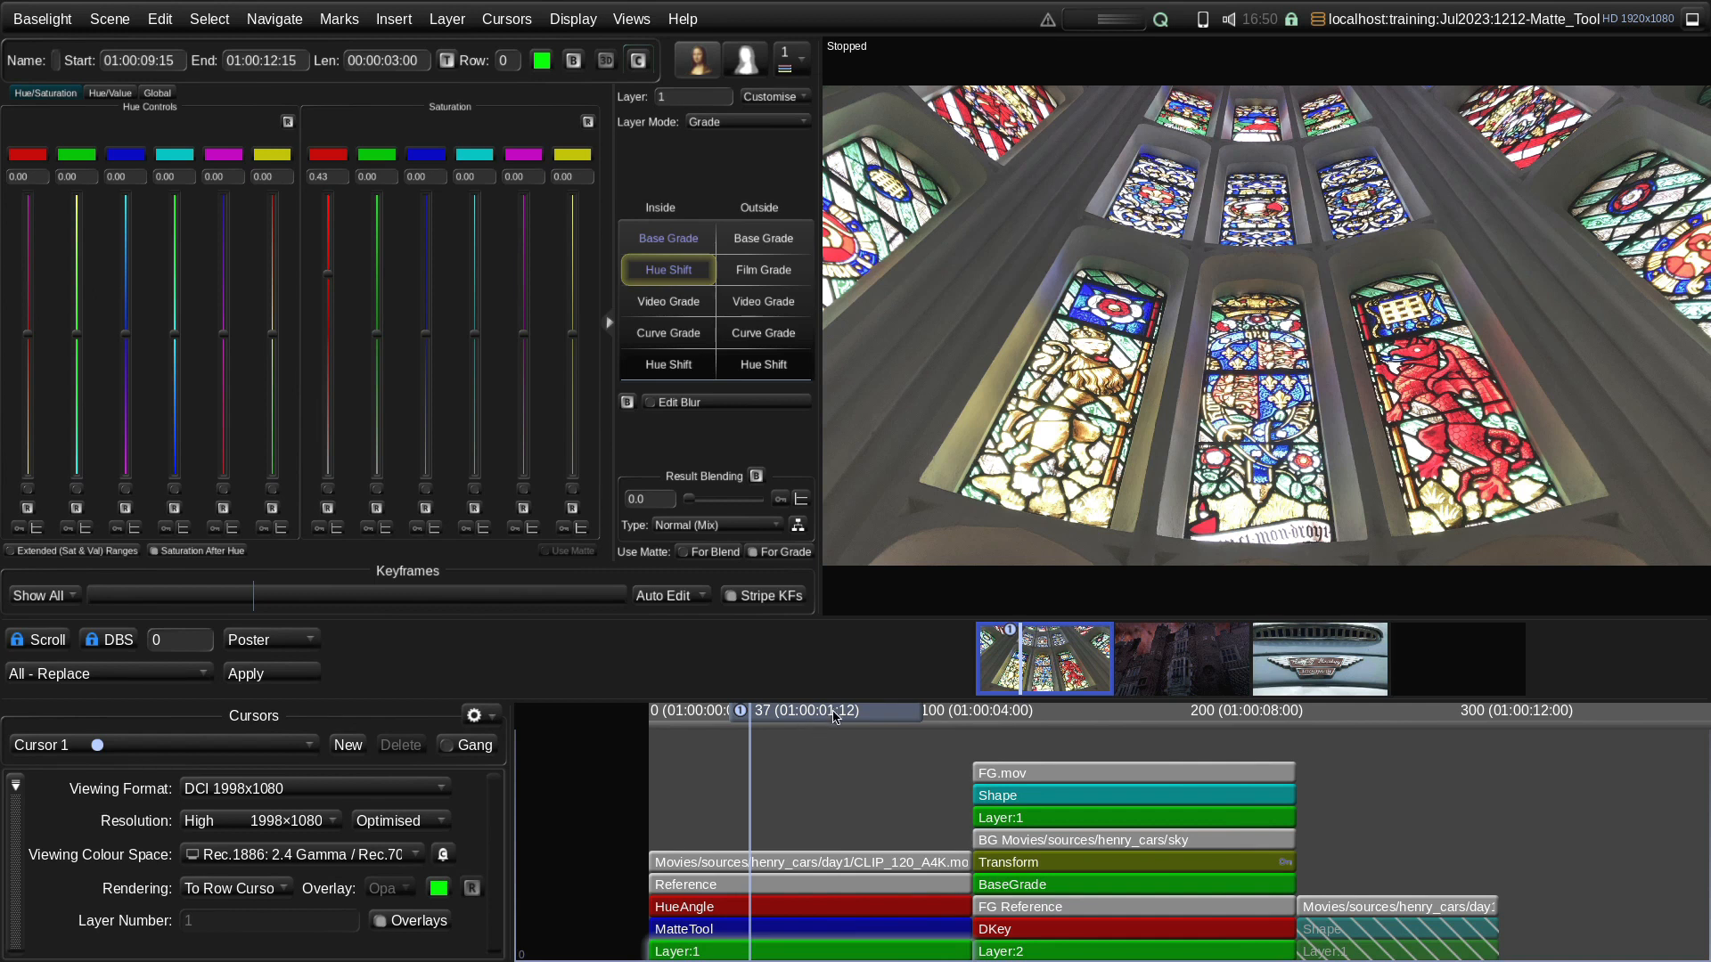
Go to the castle shot at frame 181 and examine its stack, stepping from the DKey matte up to the Shape and back down
{"action": "left_click_drag", "start_coordinate": [816, 713], "coordinate": [1204, 739]}
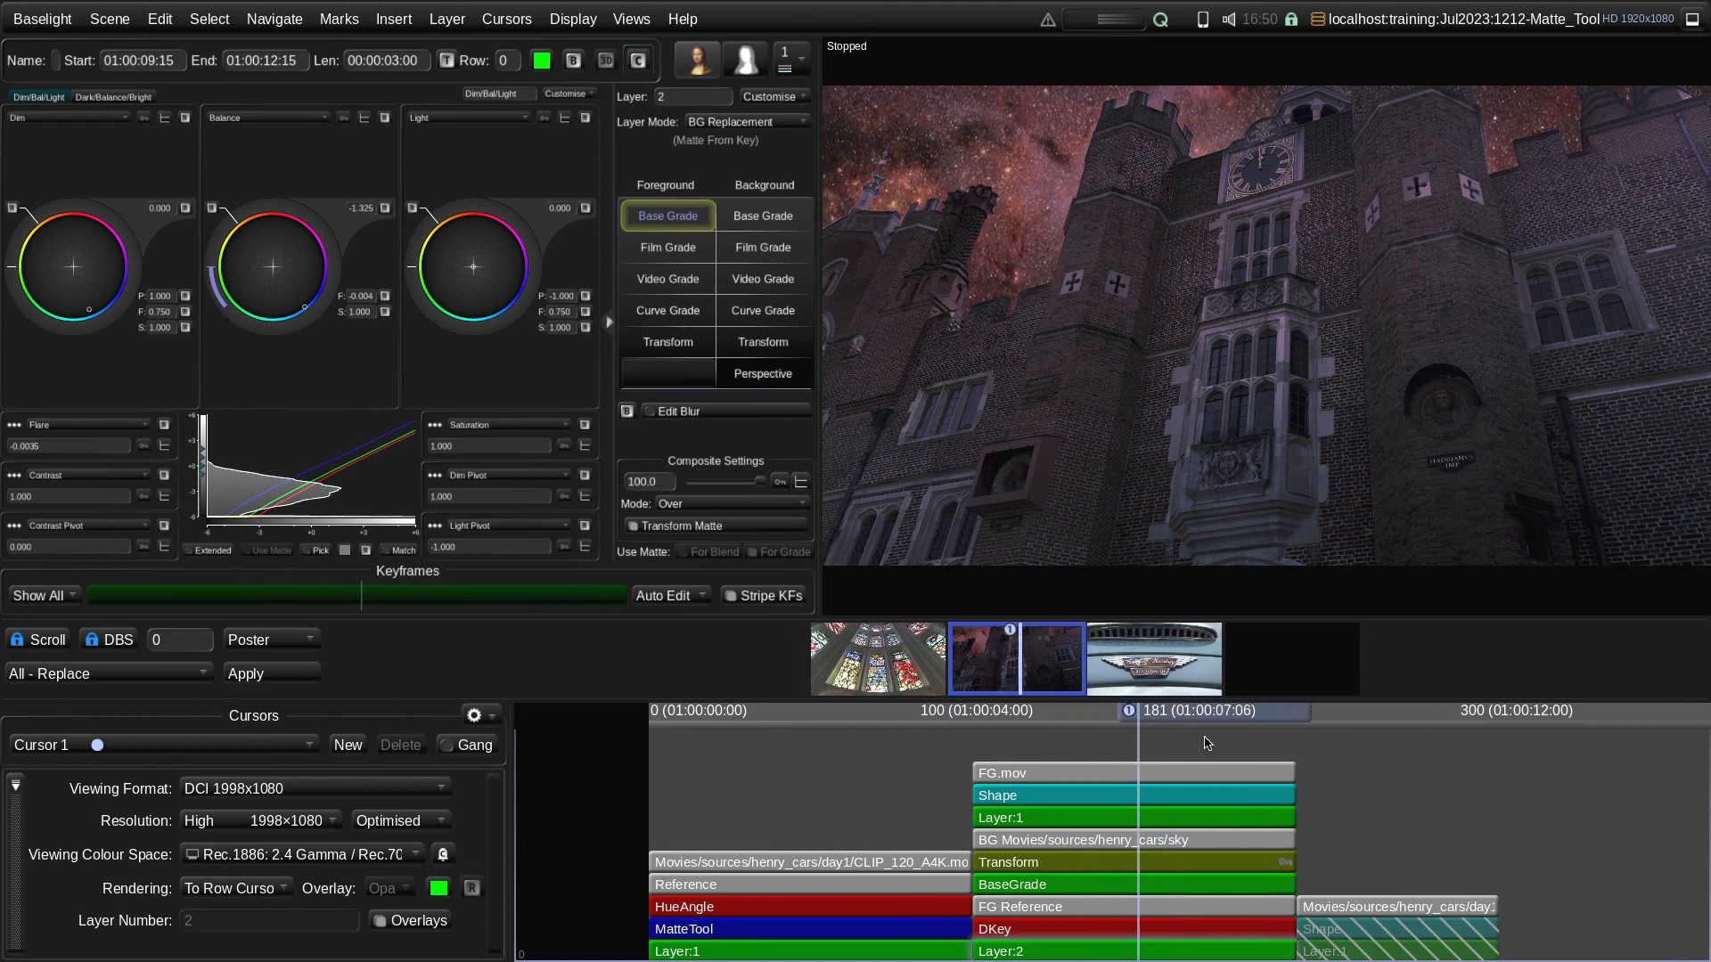
{"action": "left_click", "coordinate": [1172, 930]}
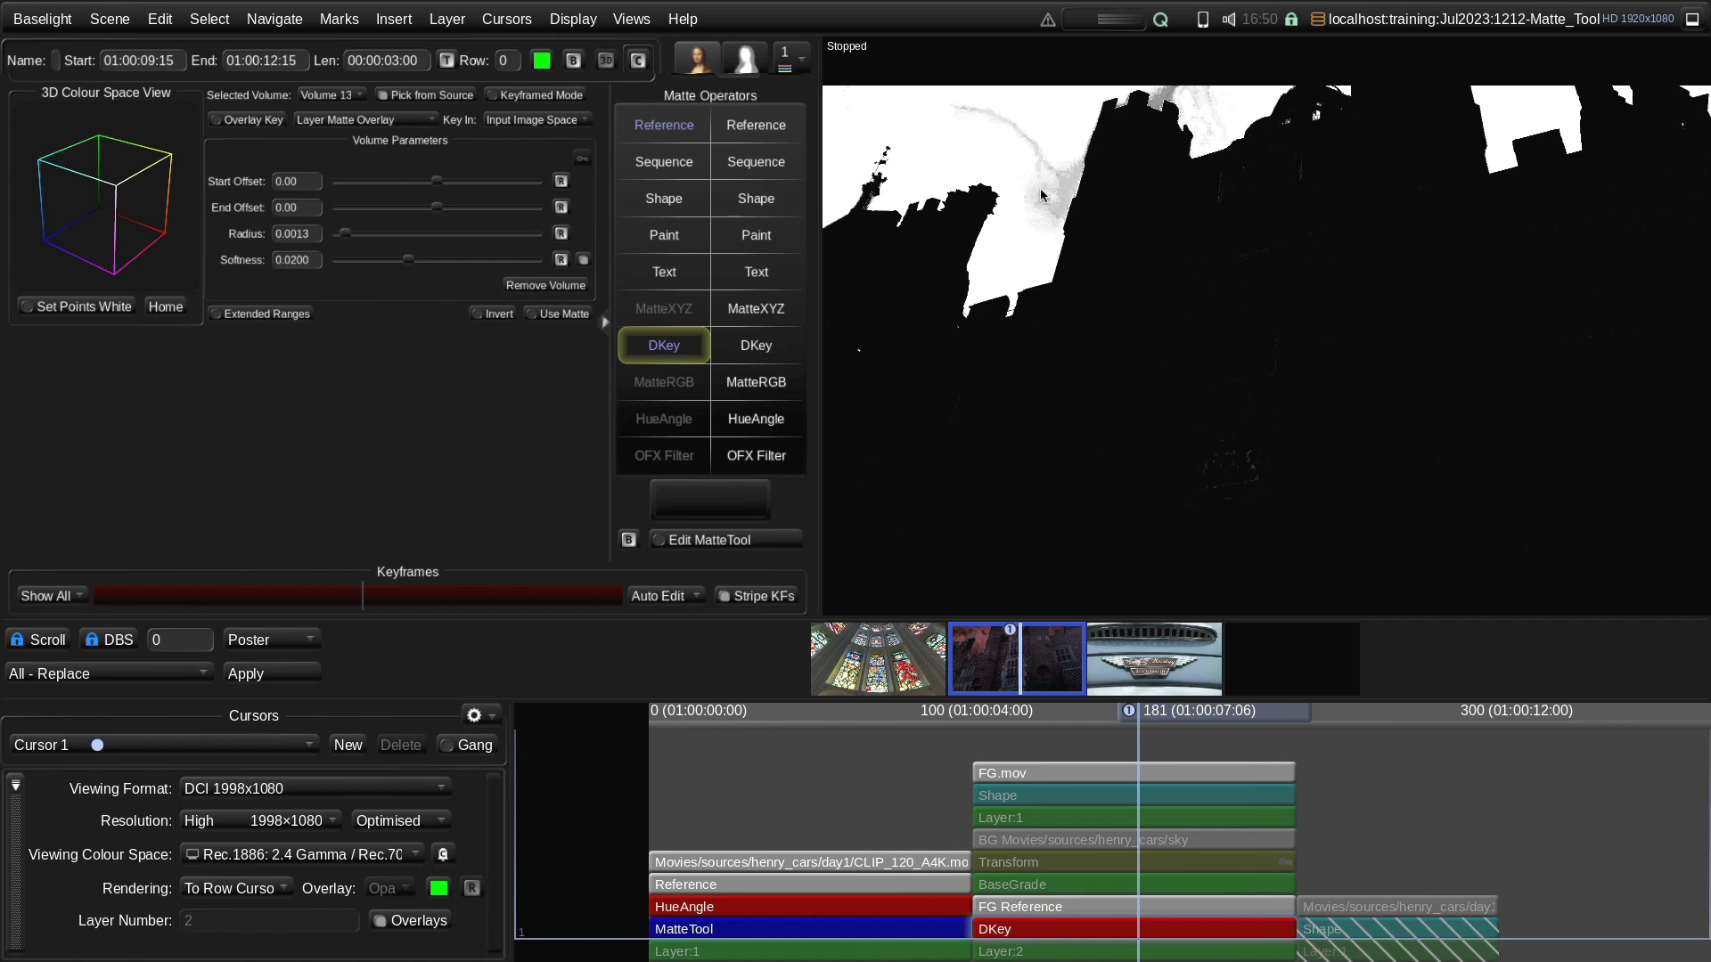
{"action": "key", "text": "Up"}
{"action": "key", "text": "Up"}
{"action": "key", "text": "Up"}
{"action": "key", "text": "Up"}
{"action": "key", "text": "Up"}
{"action": "key", "text": "Up"}
{"action": "key", "text": "Up"}
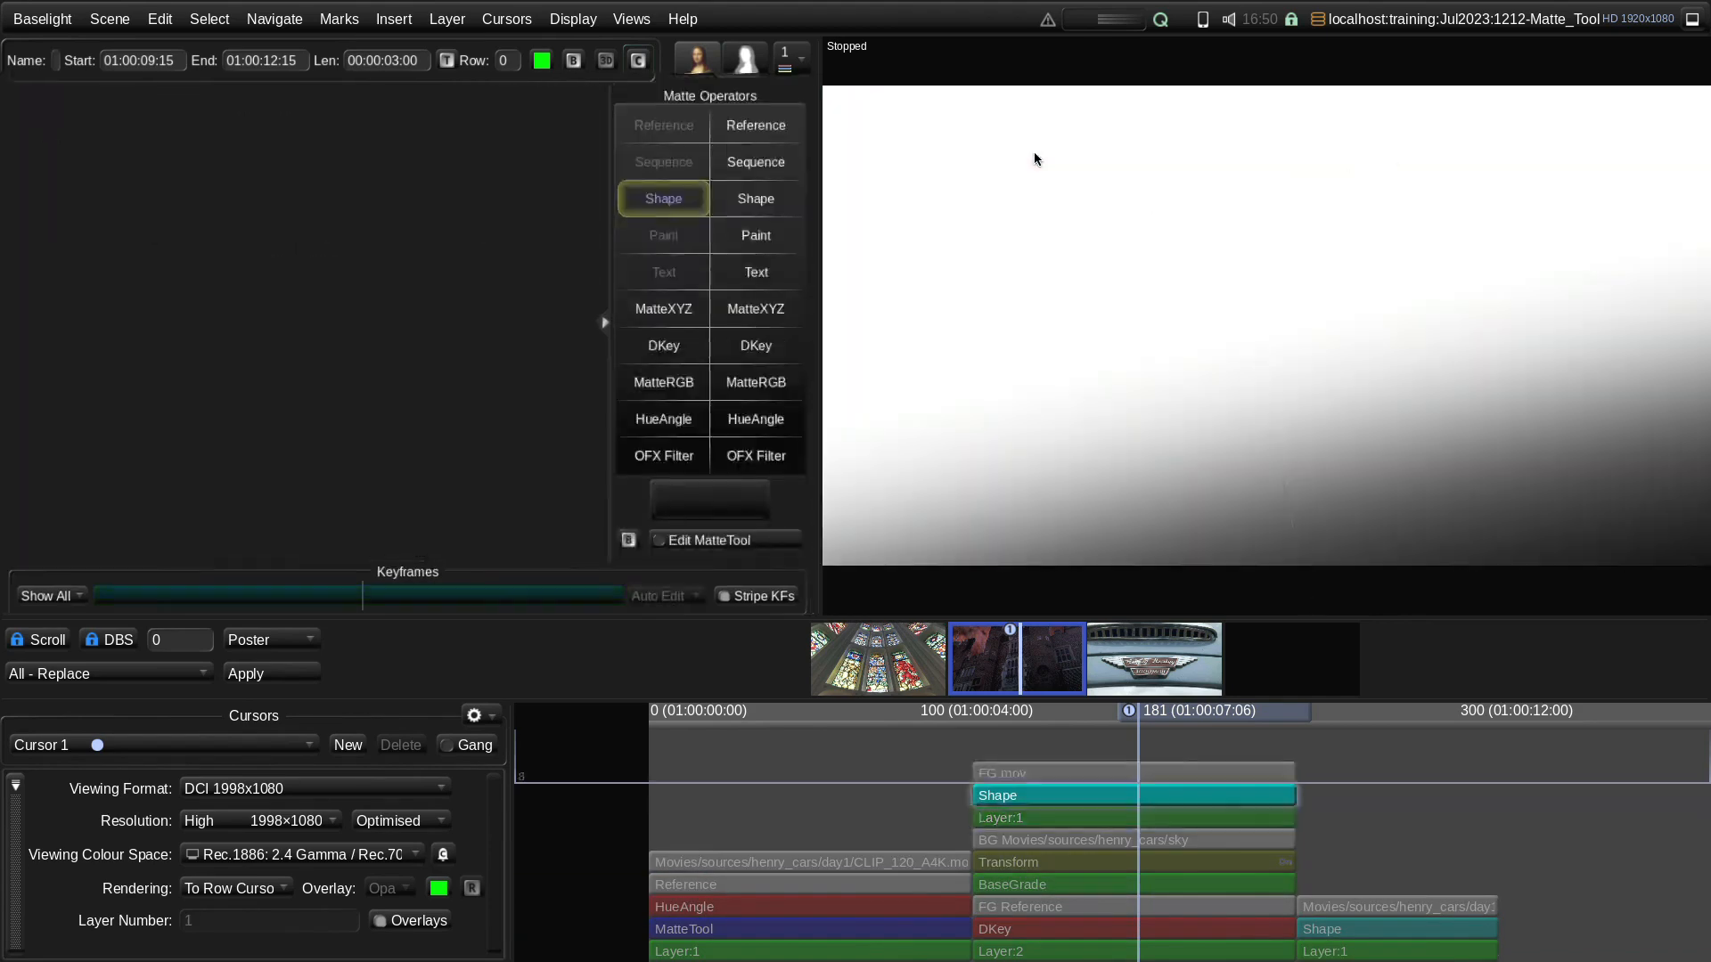
{"action": "key", "text": "Down"}
{"action": "key", "text": "Down"}
{"action": "key", "text": "Down"}
{"action": "key", "text": "Down"}
{"action": "key", "text": "Down"}
{"action": "key", "text": "Down"}
{"action": "key", "text": "Down"}
{"action": "key", "text": "Down"}
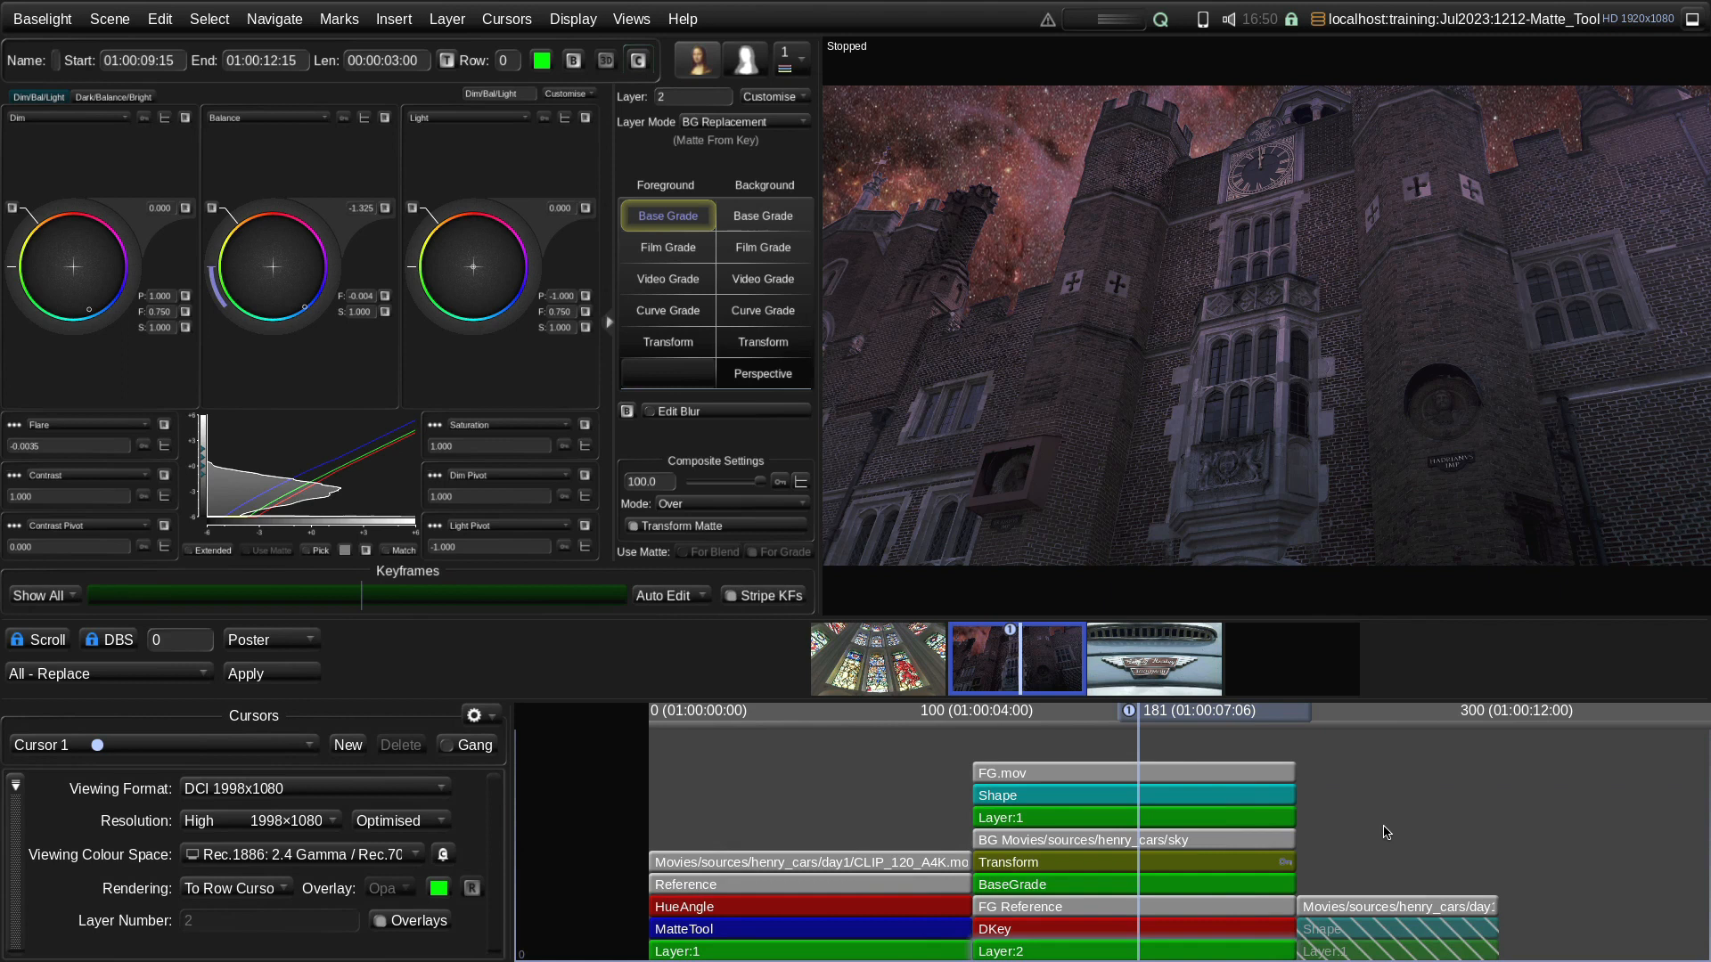
Add a MatteTool to the castle shot's DKey, display the layer matte, and add a Threshold stage
{"action": "left_click", "coordinate": [1199, 934]}
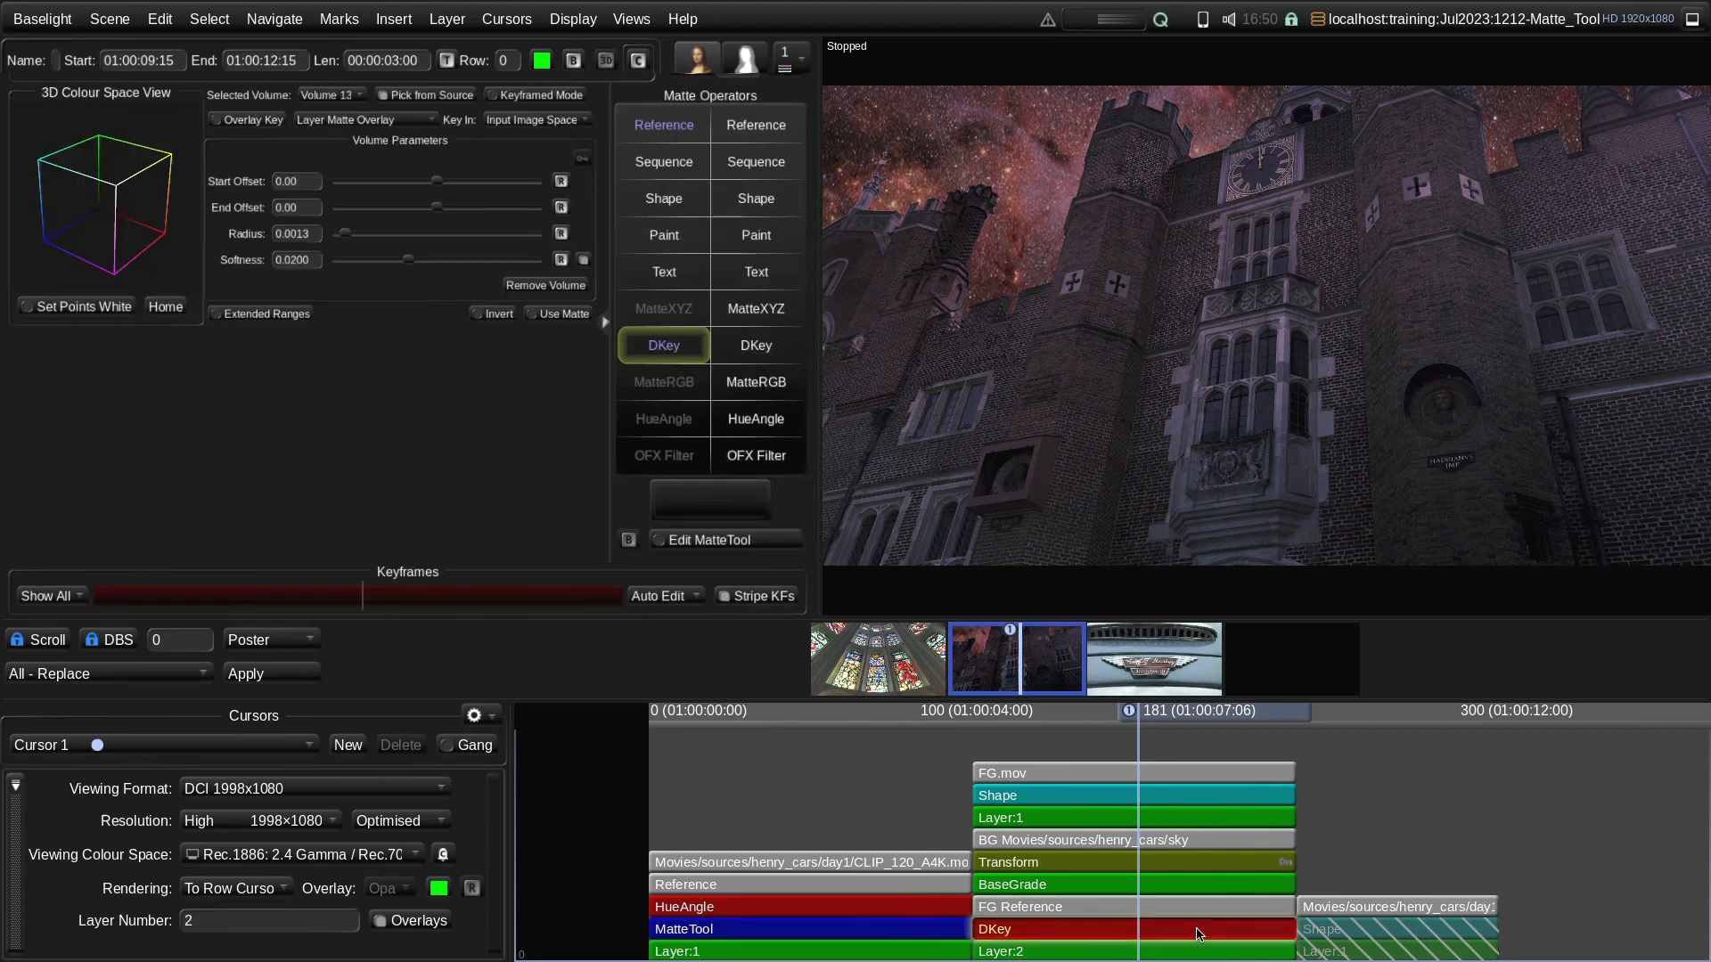
{"action": "left_click", "coordinate": [721, 541]}
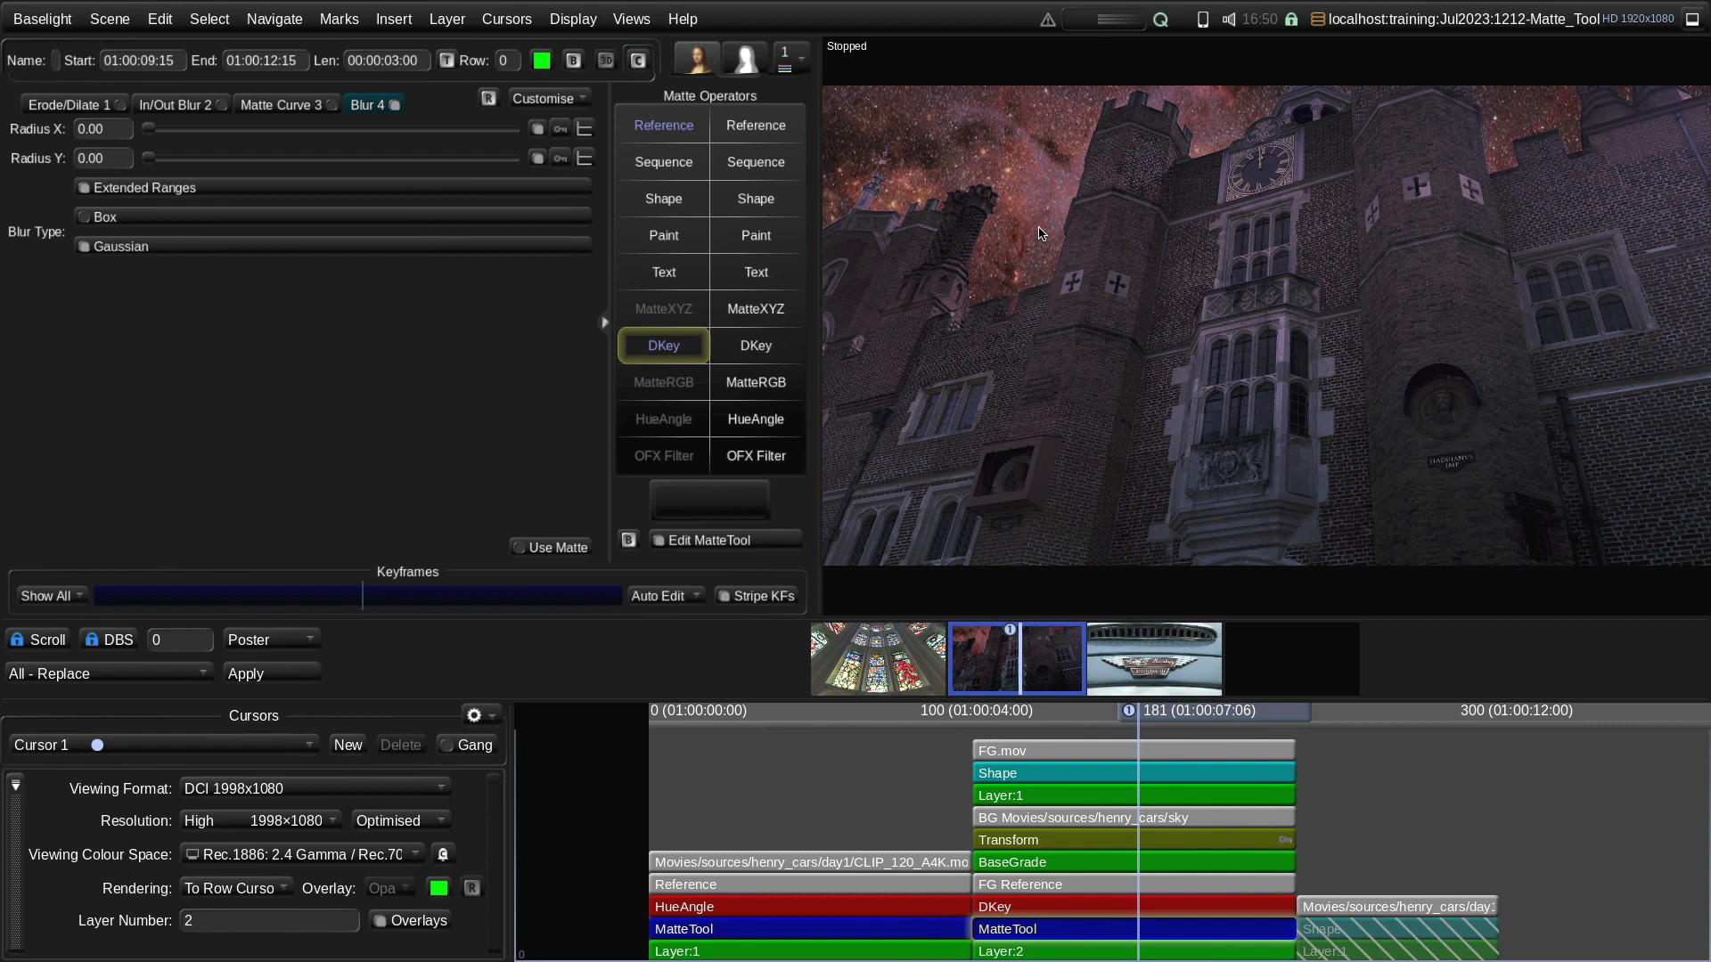
{"action": "key", "text": "m"}
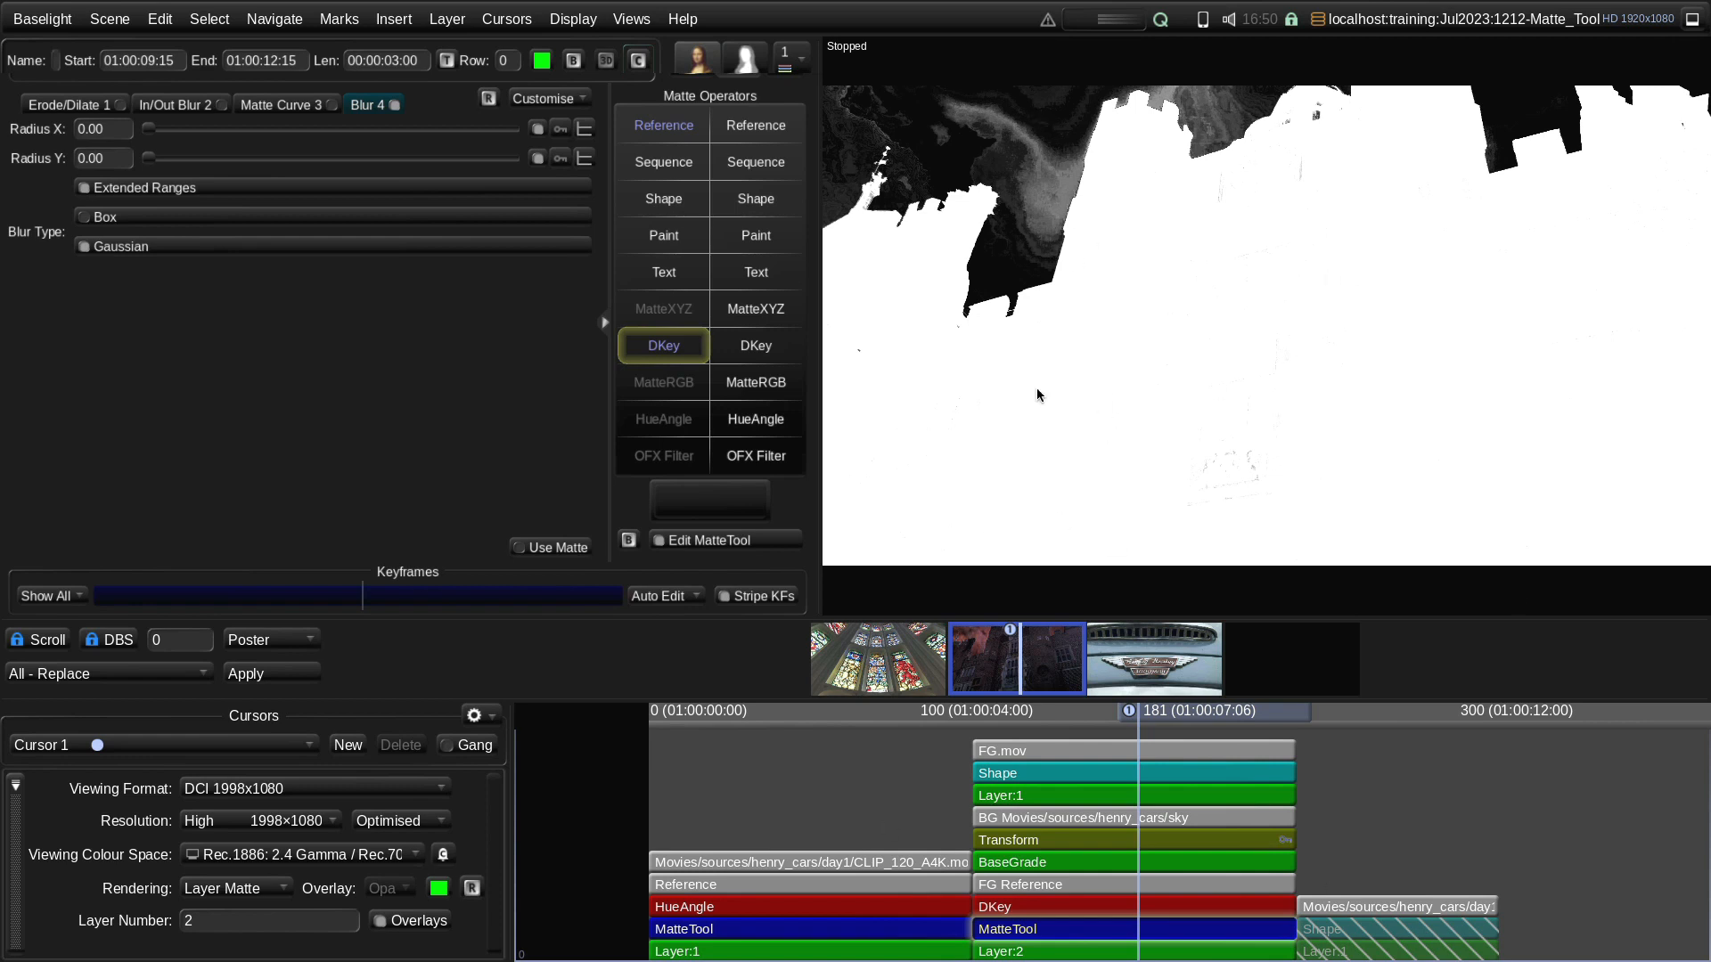
{"action": "left_click", "coordinate": [564, 99]}
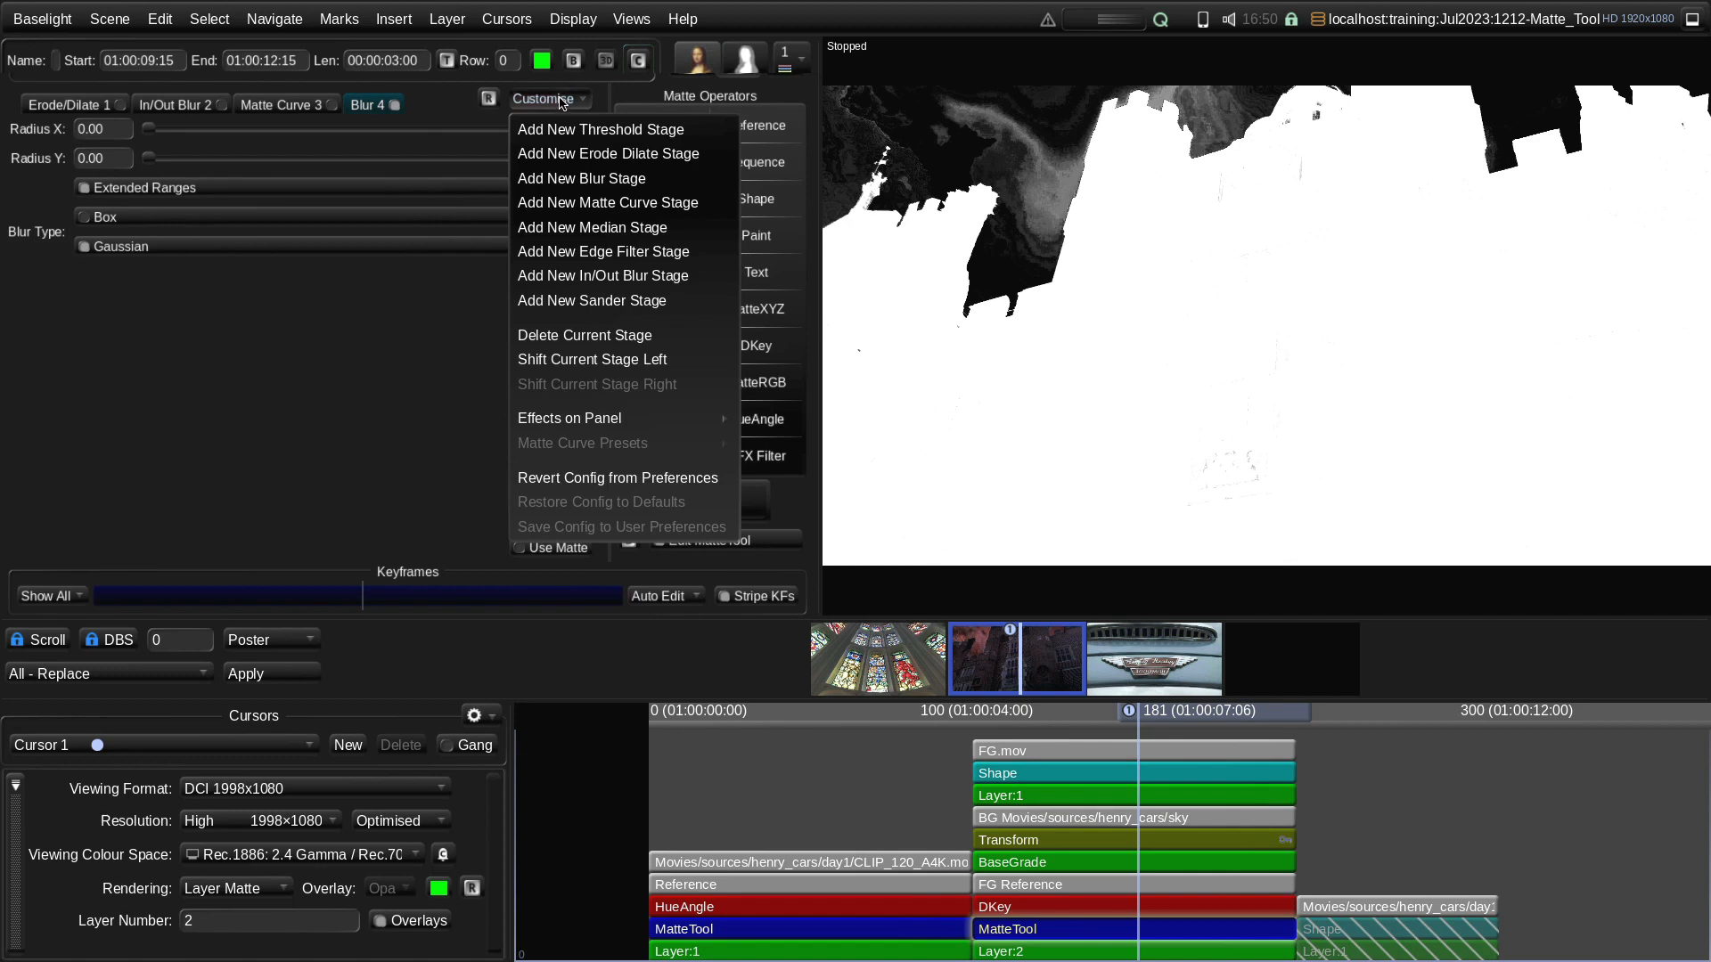
{"action": "left_click", "coordinate": [590, 134]}
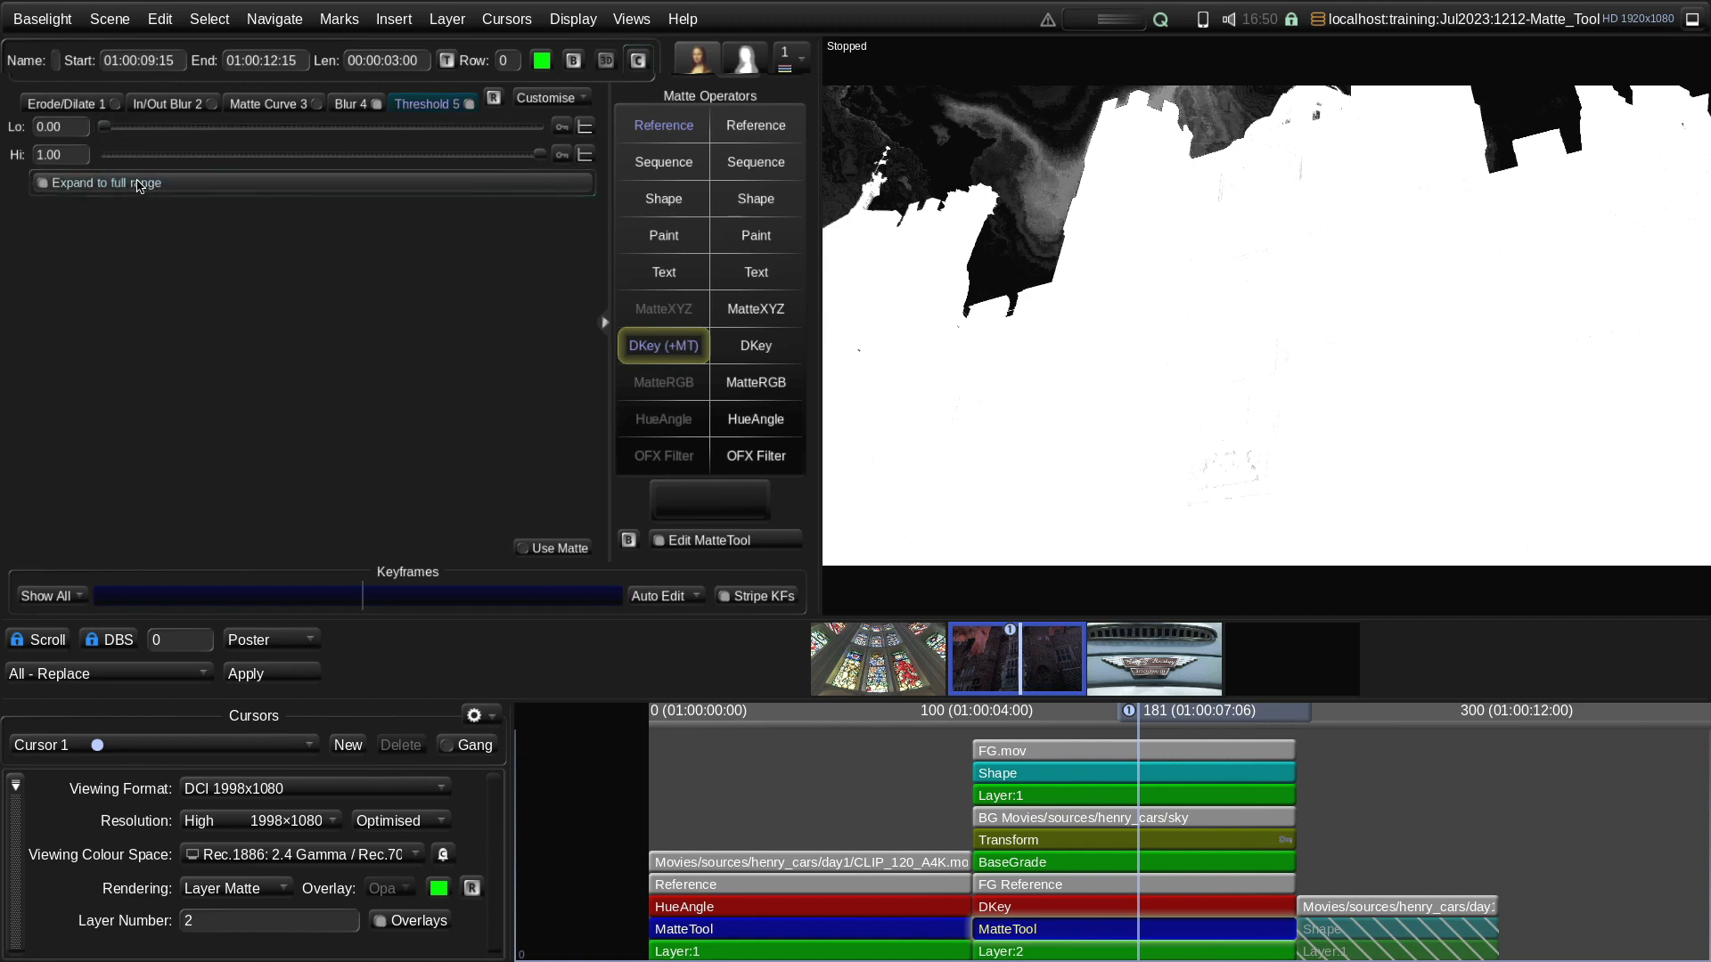
Set the Threshold stage's Lo to 0.24 and Hi to 0.43 with Expand to full range on, and show the composite
{"action": "left_click", "coordinate": [89, 183]}
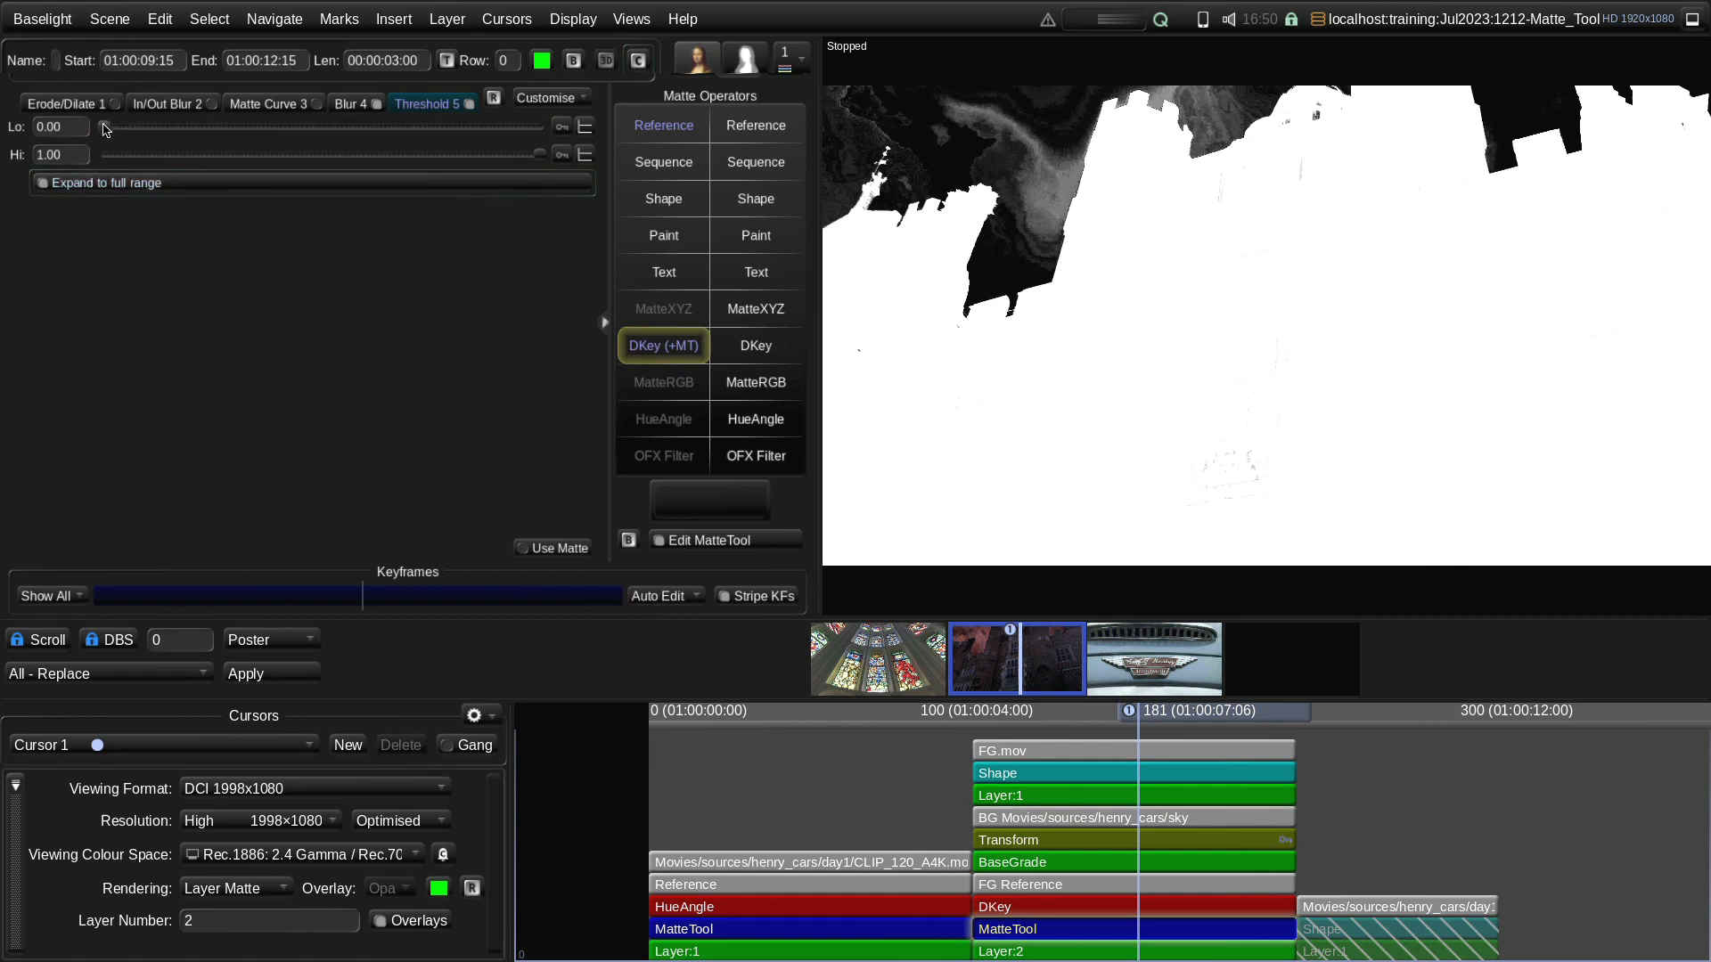
{"action": "left_click_drag", "start_coordinate": [106, 129], "coordinate": [211, 136]}
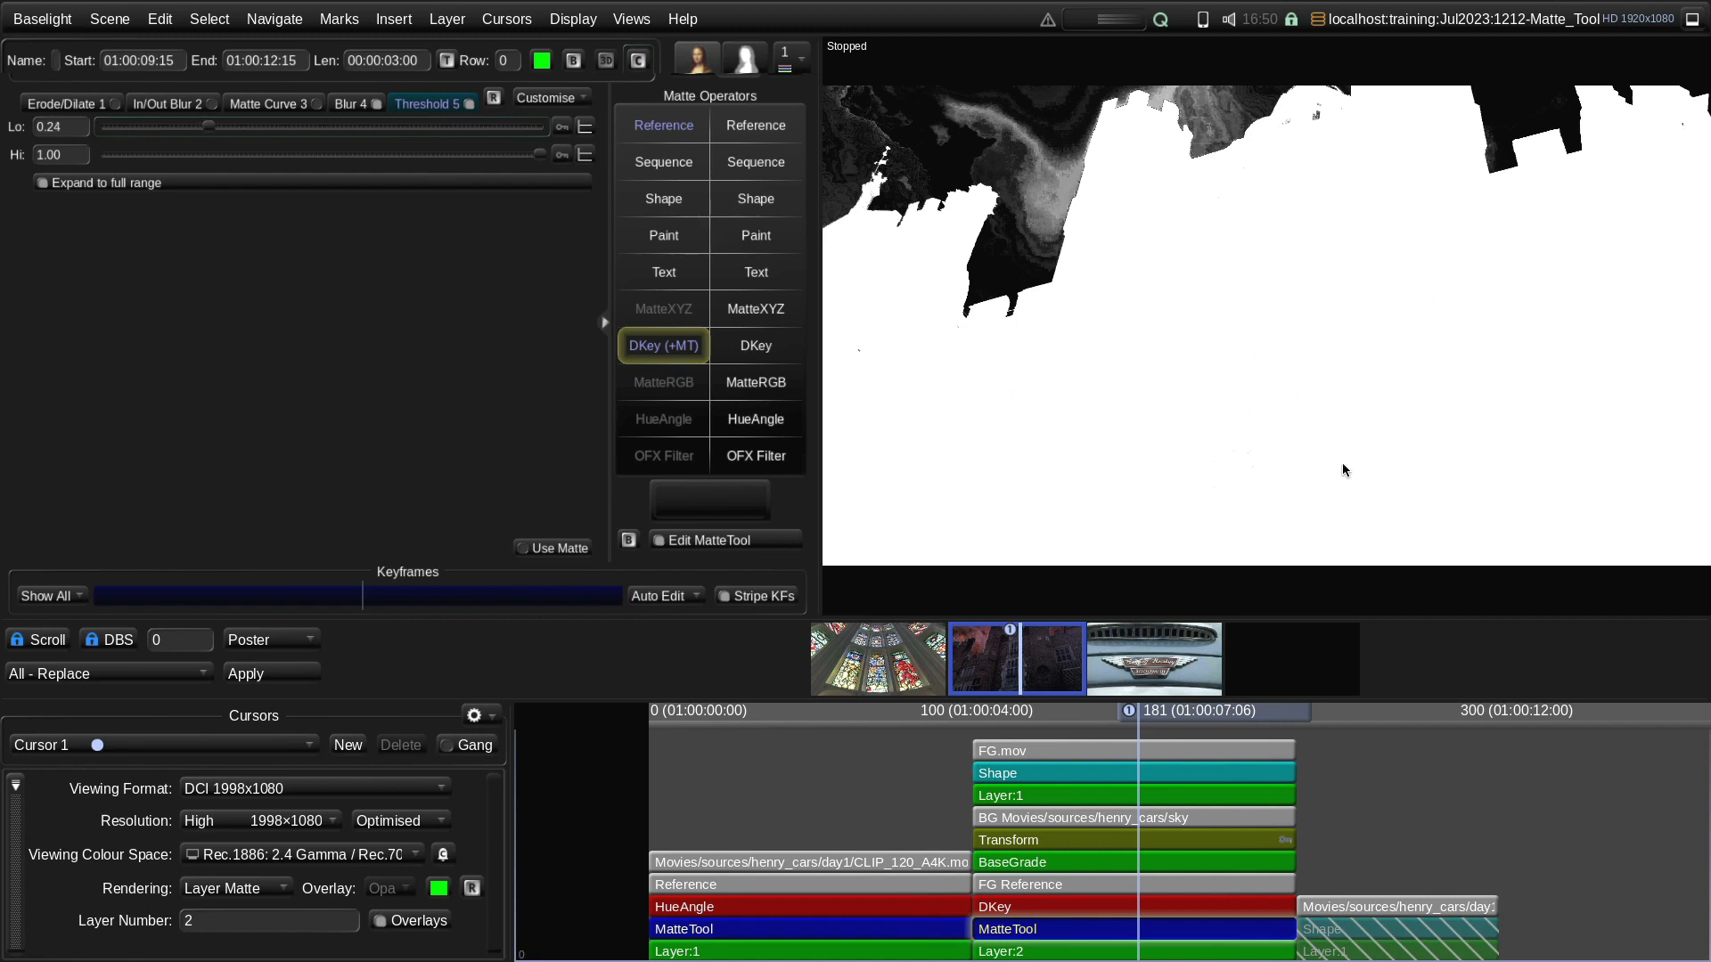
{"action": "left_click_drag", "start_coordinate": [539, 155], "coordinate": [289, 160]}
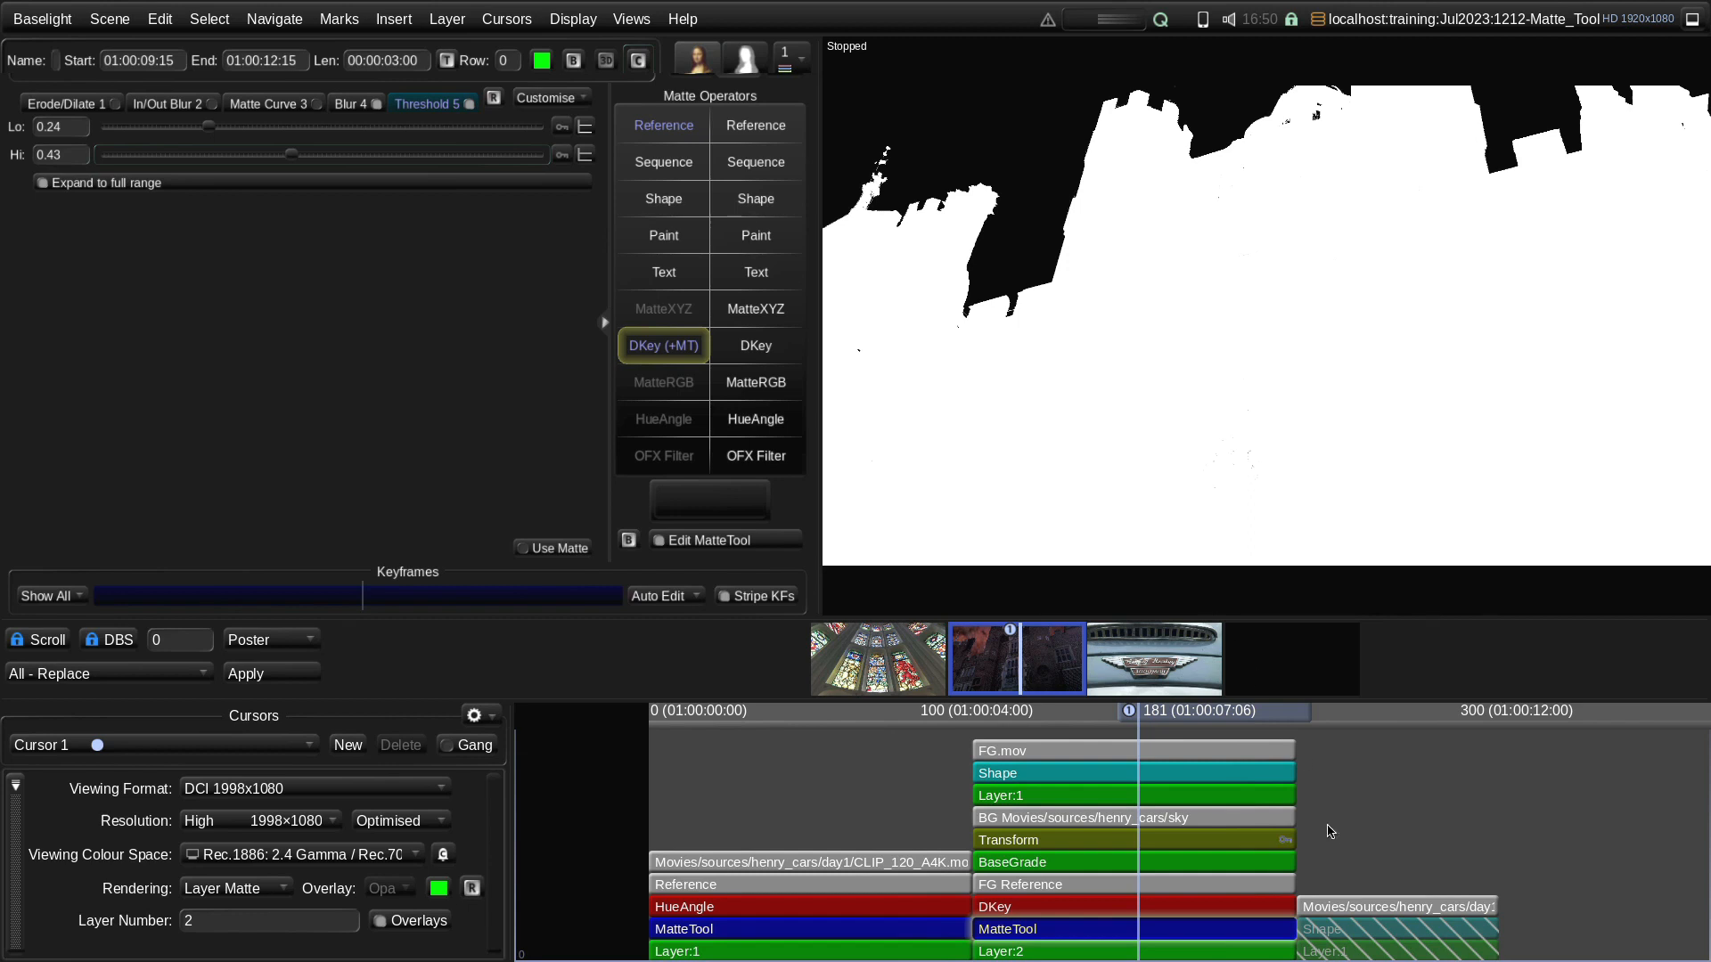
{"action": "key", "text": "m"}
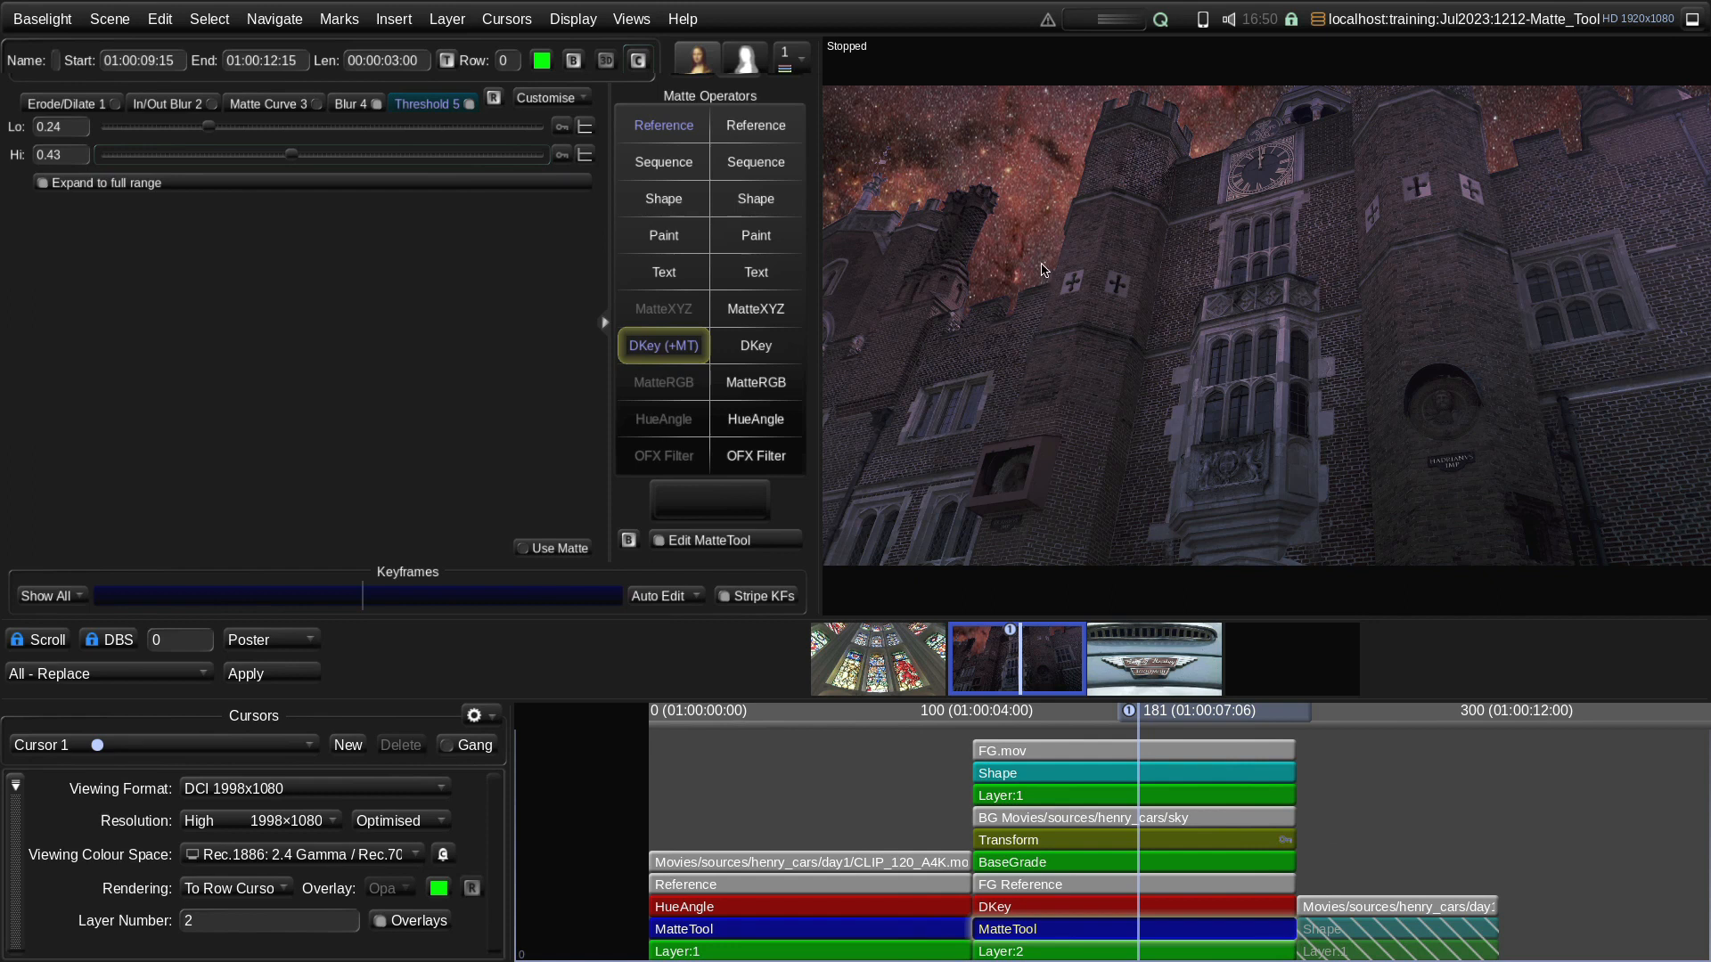
Examine the edge between the tower battlements and sky at frame 177, in both the composite and the layer matte
{"action": "left_click_drag", "start_coordinate": [1191, 714], "coordinate": [1127, 710]}
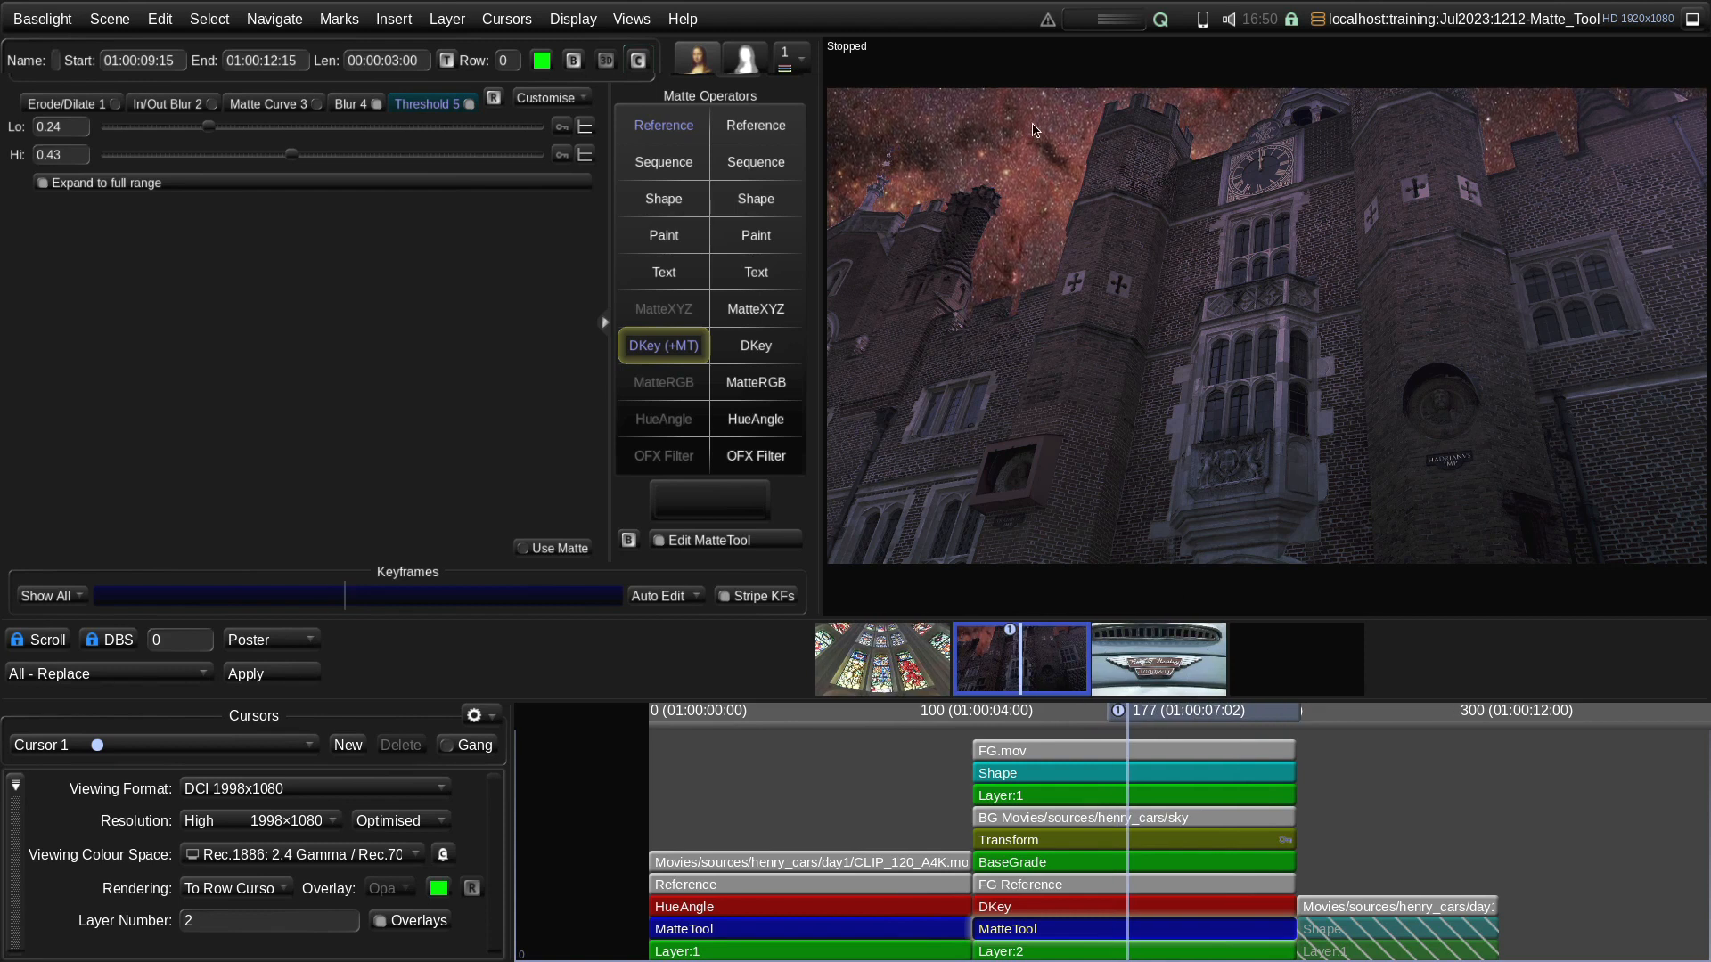
{"action": "scroll", "coordinate": [1069, 246], "scroll_direction": "up", "scroll_amount": 2}
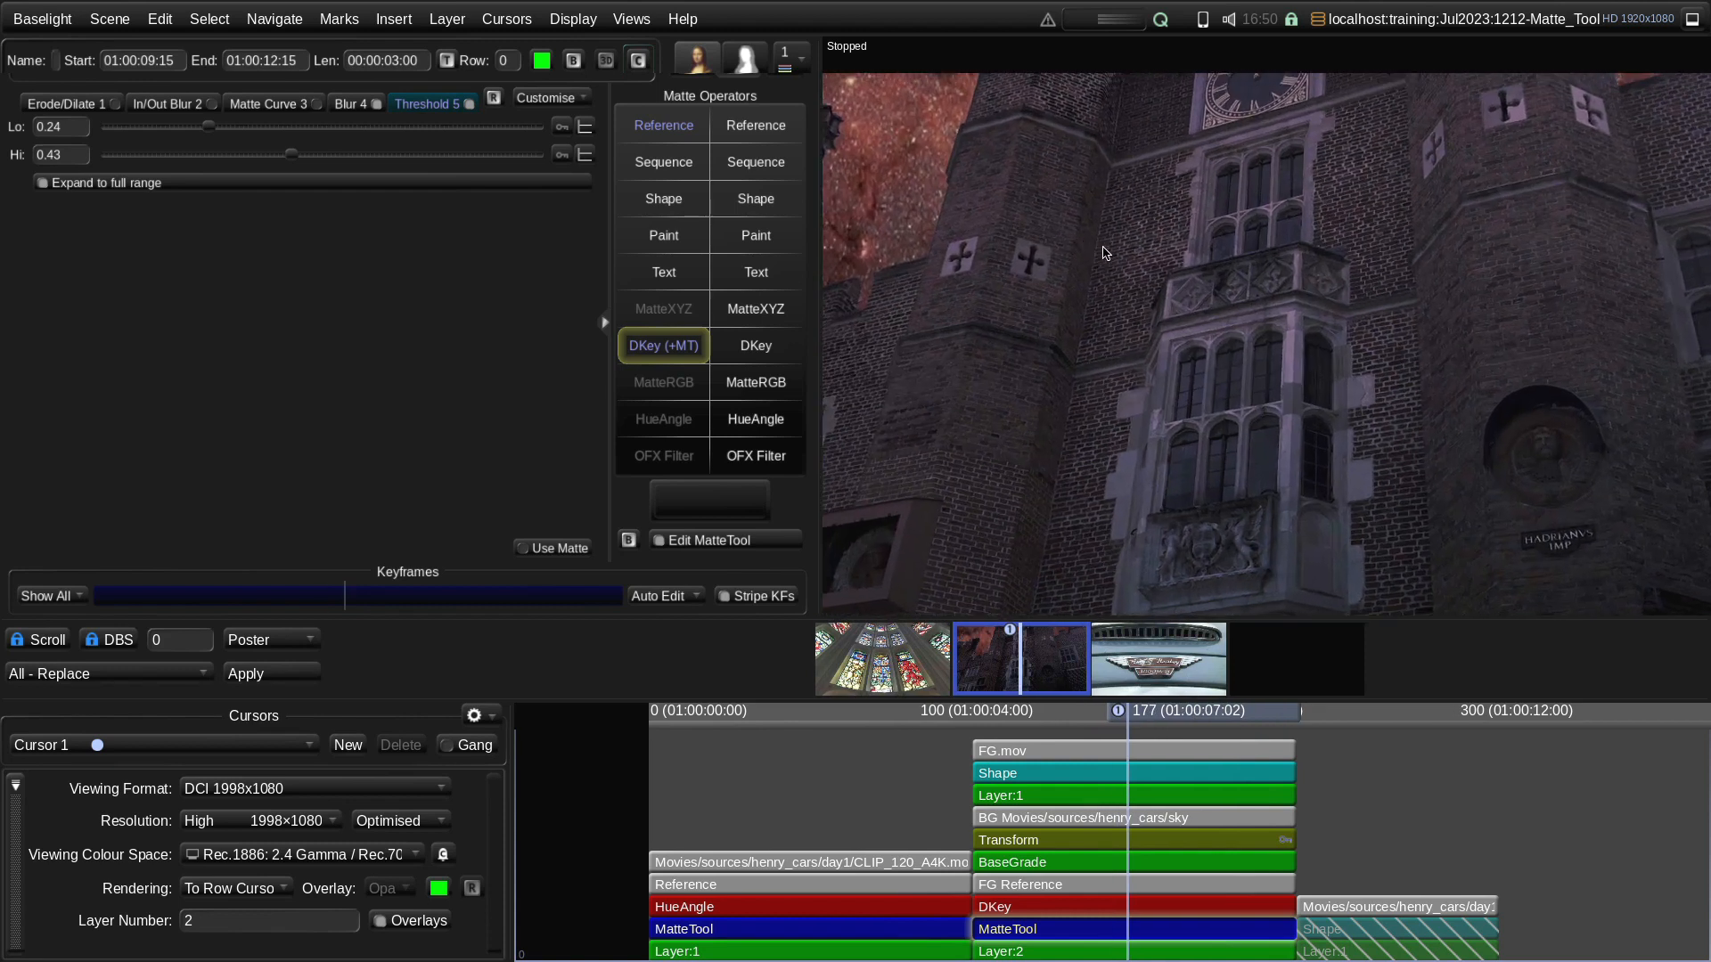
{"action": "scroll", "coordinate": [1104, 253], "scroll_direction": "up", "scroll_amount": 4}
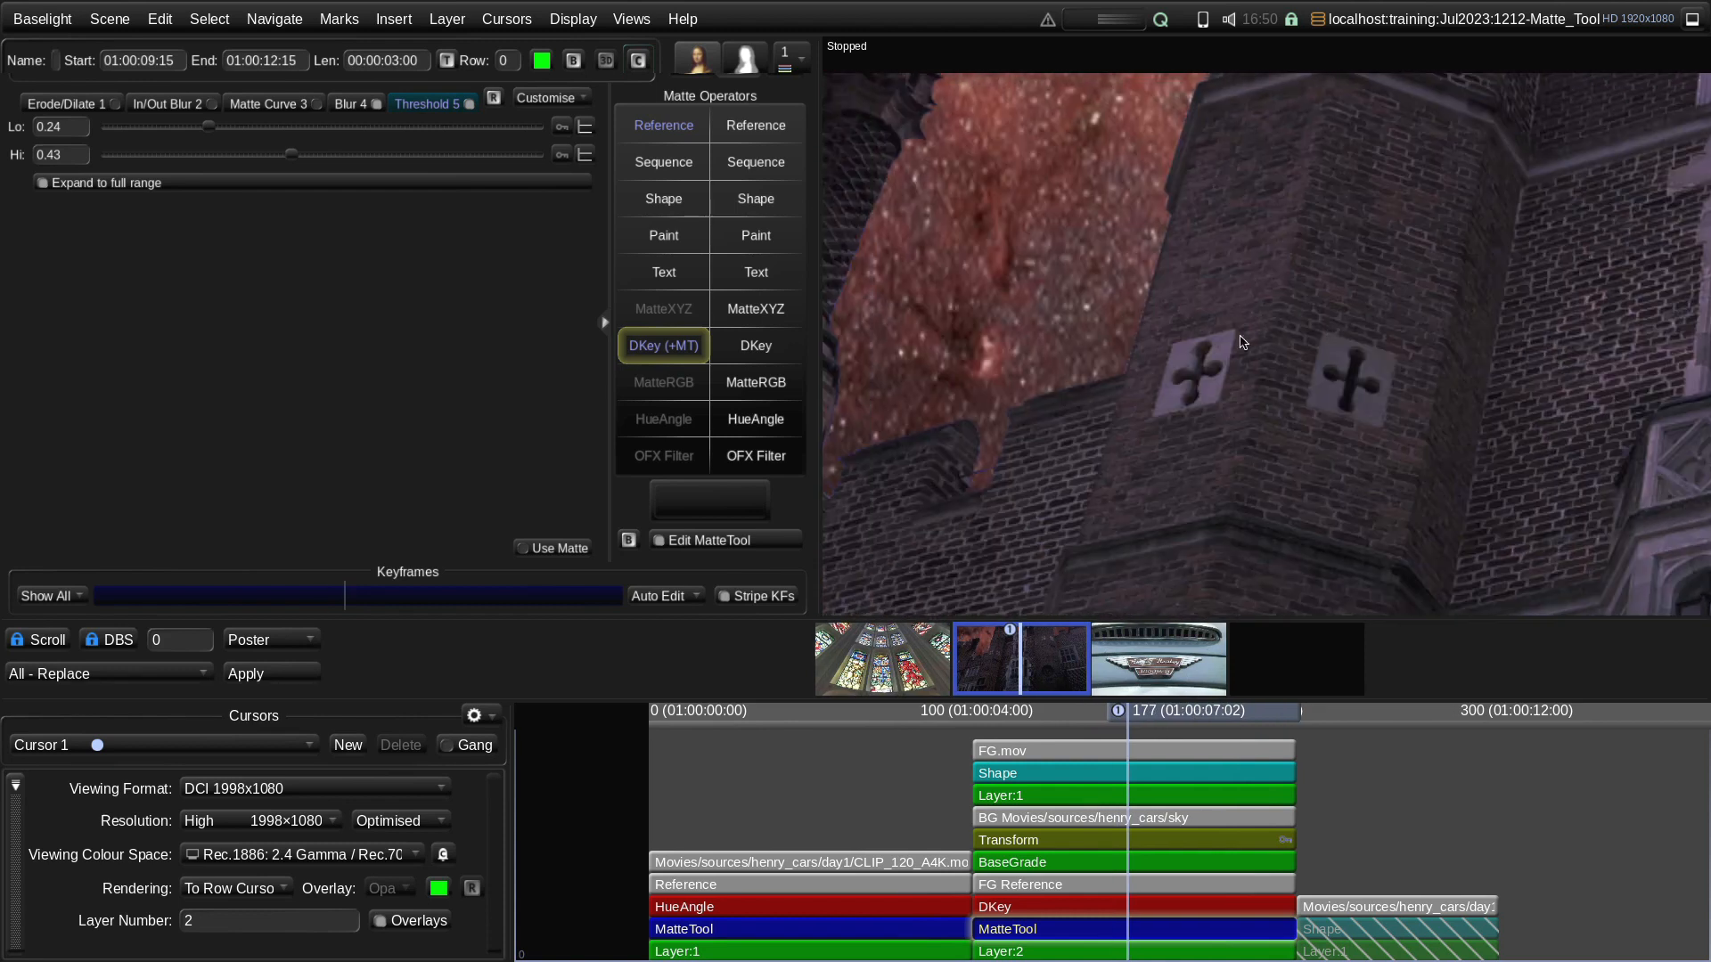
{"action": "scroll", "coordinate": [1242, 342], "scroll_direction": "up", "scroll_amount": 4}
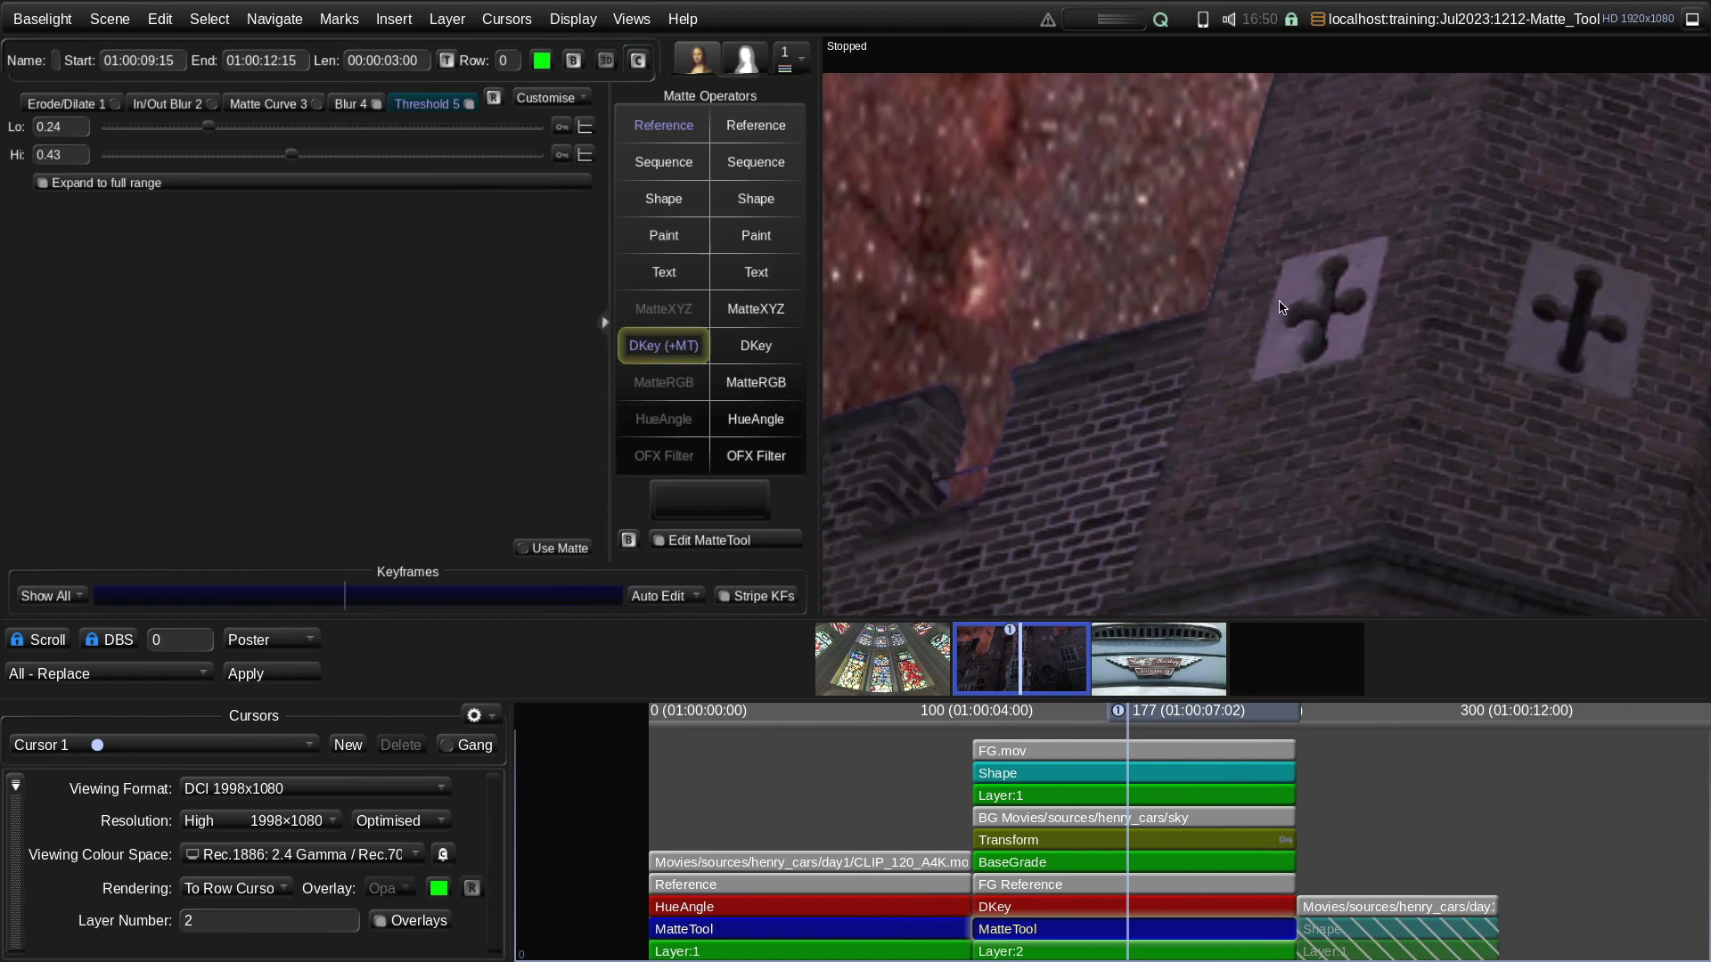
{"action": "scroll", "coordinate": [1161, 368], "scroll_direction": "up", "scroll_amount": 1}
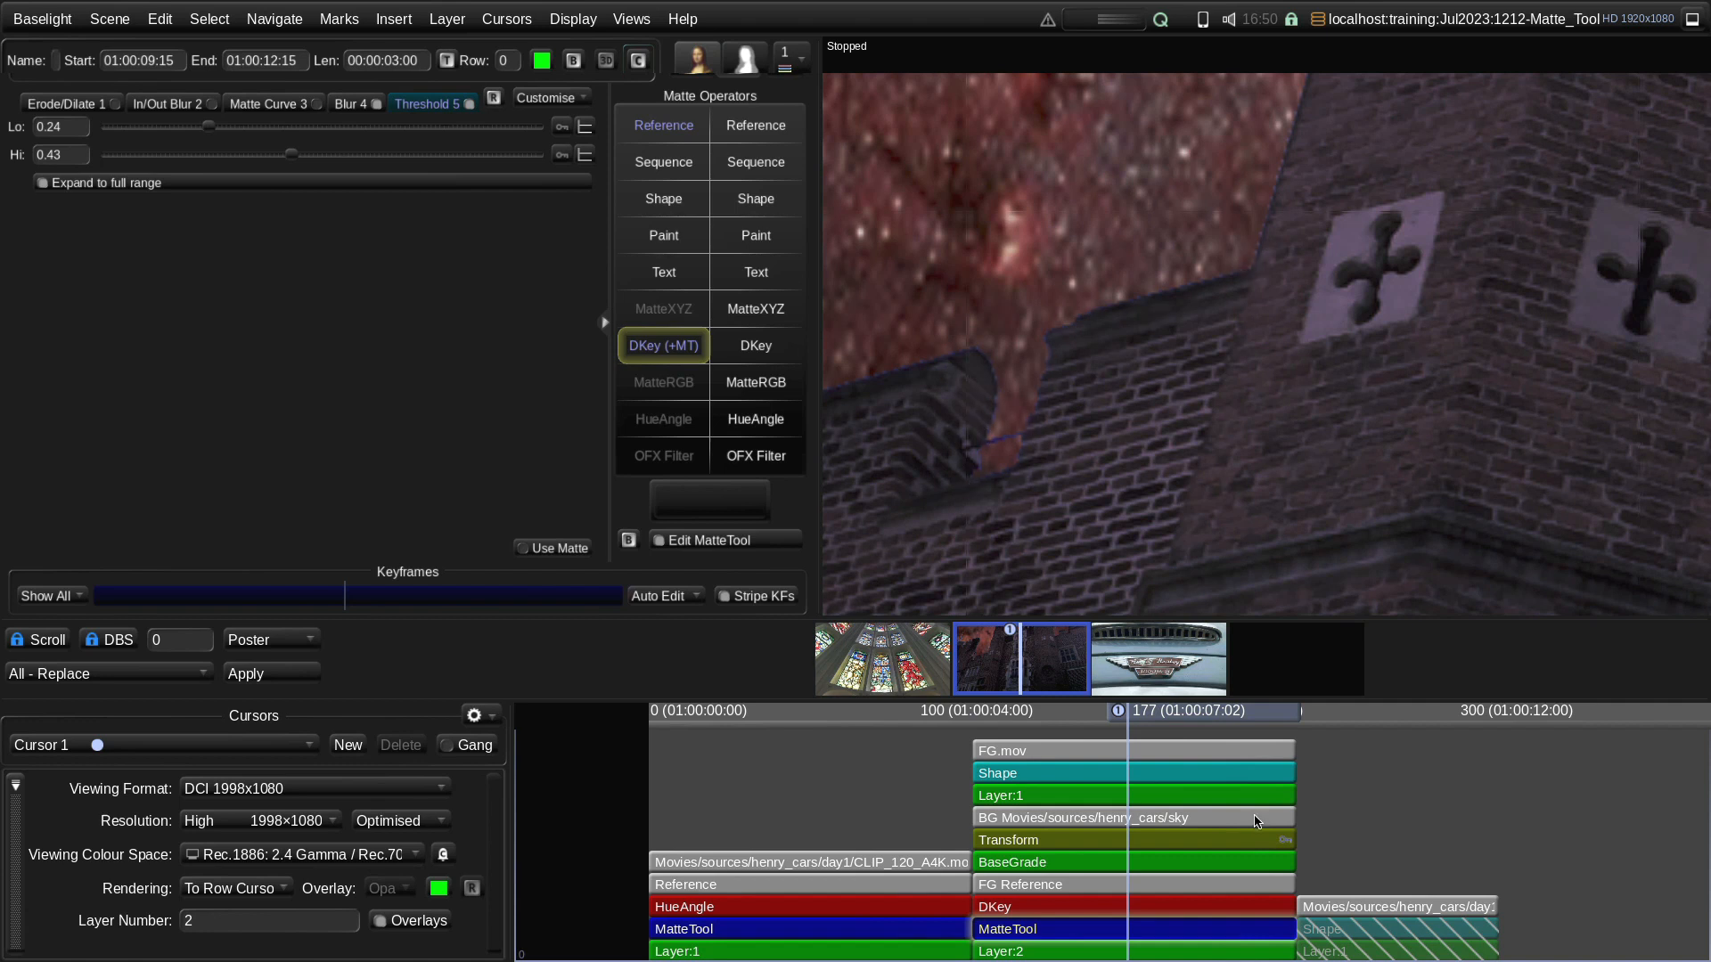
{"action": "key", "text": "m"}
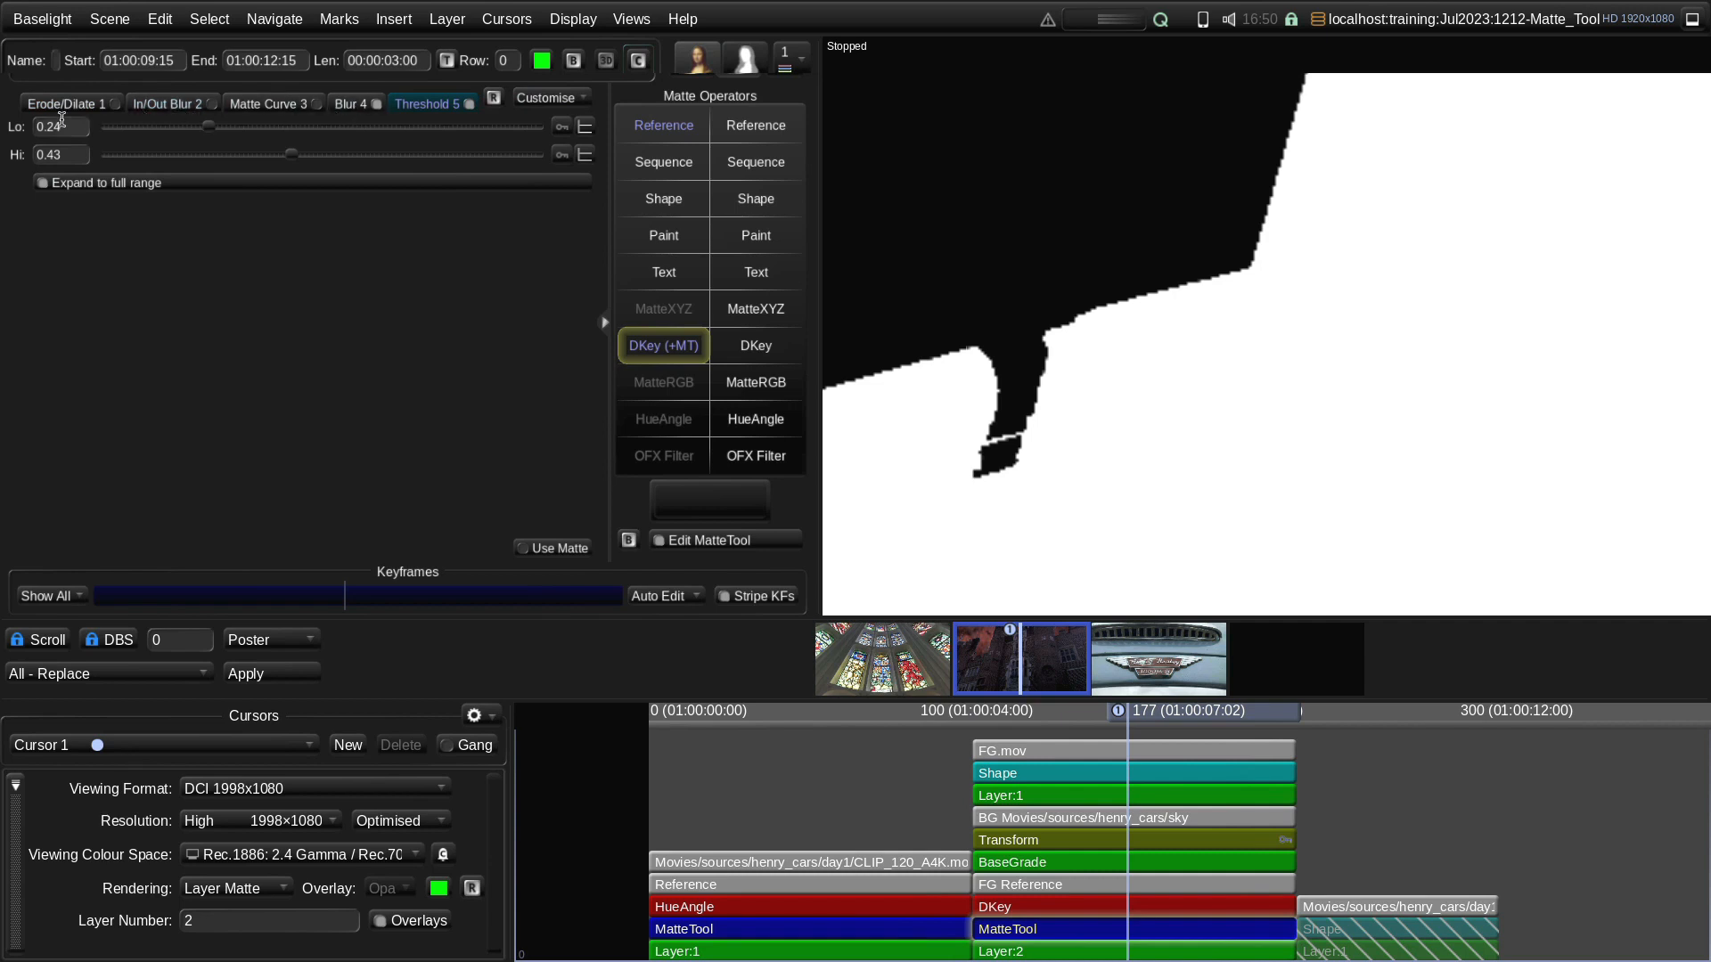
Shift the Threshold stage earlier in the castle shot's MatteTool until it is the first stage
{"action": "left_click", "coordinate": [545, 98]}
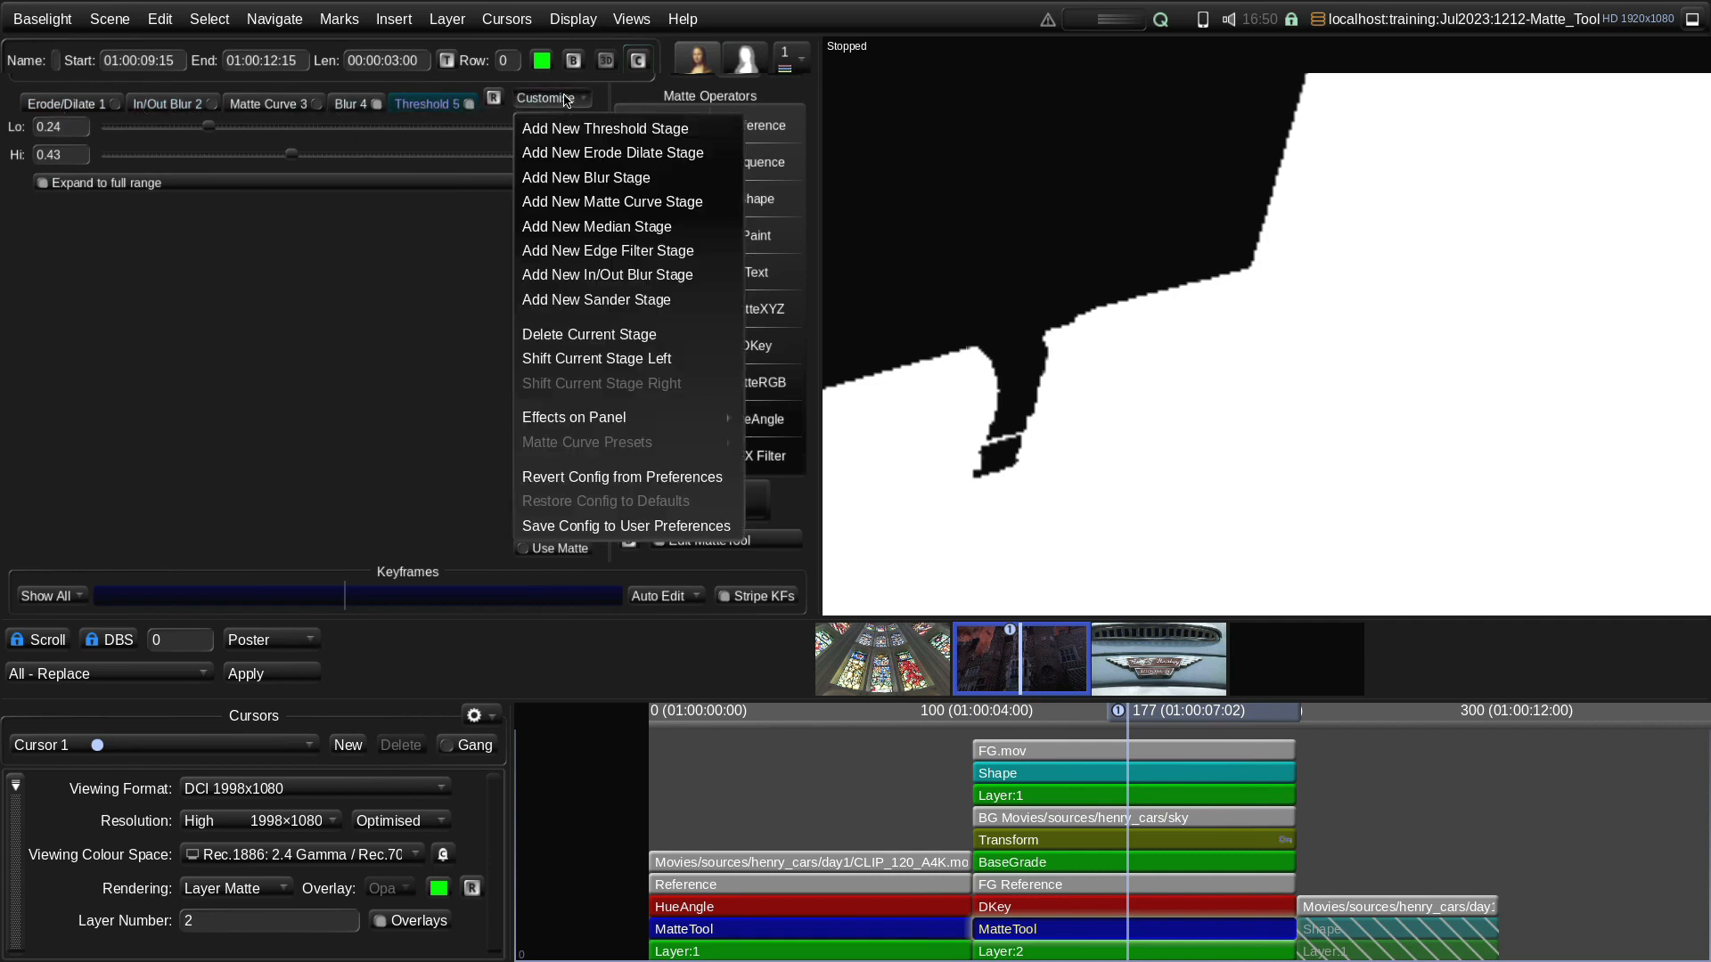
{"action": "left_click", "coordinate": [656, 360]}
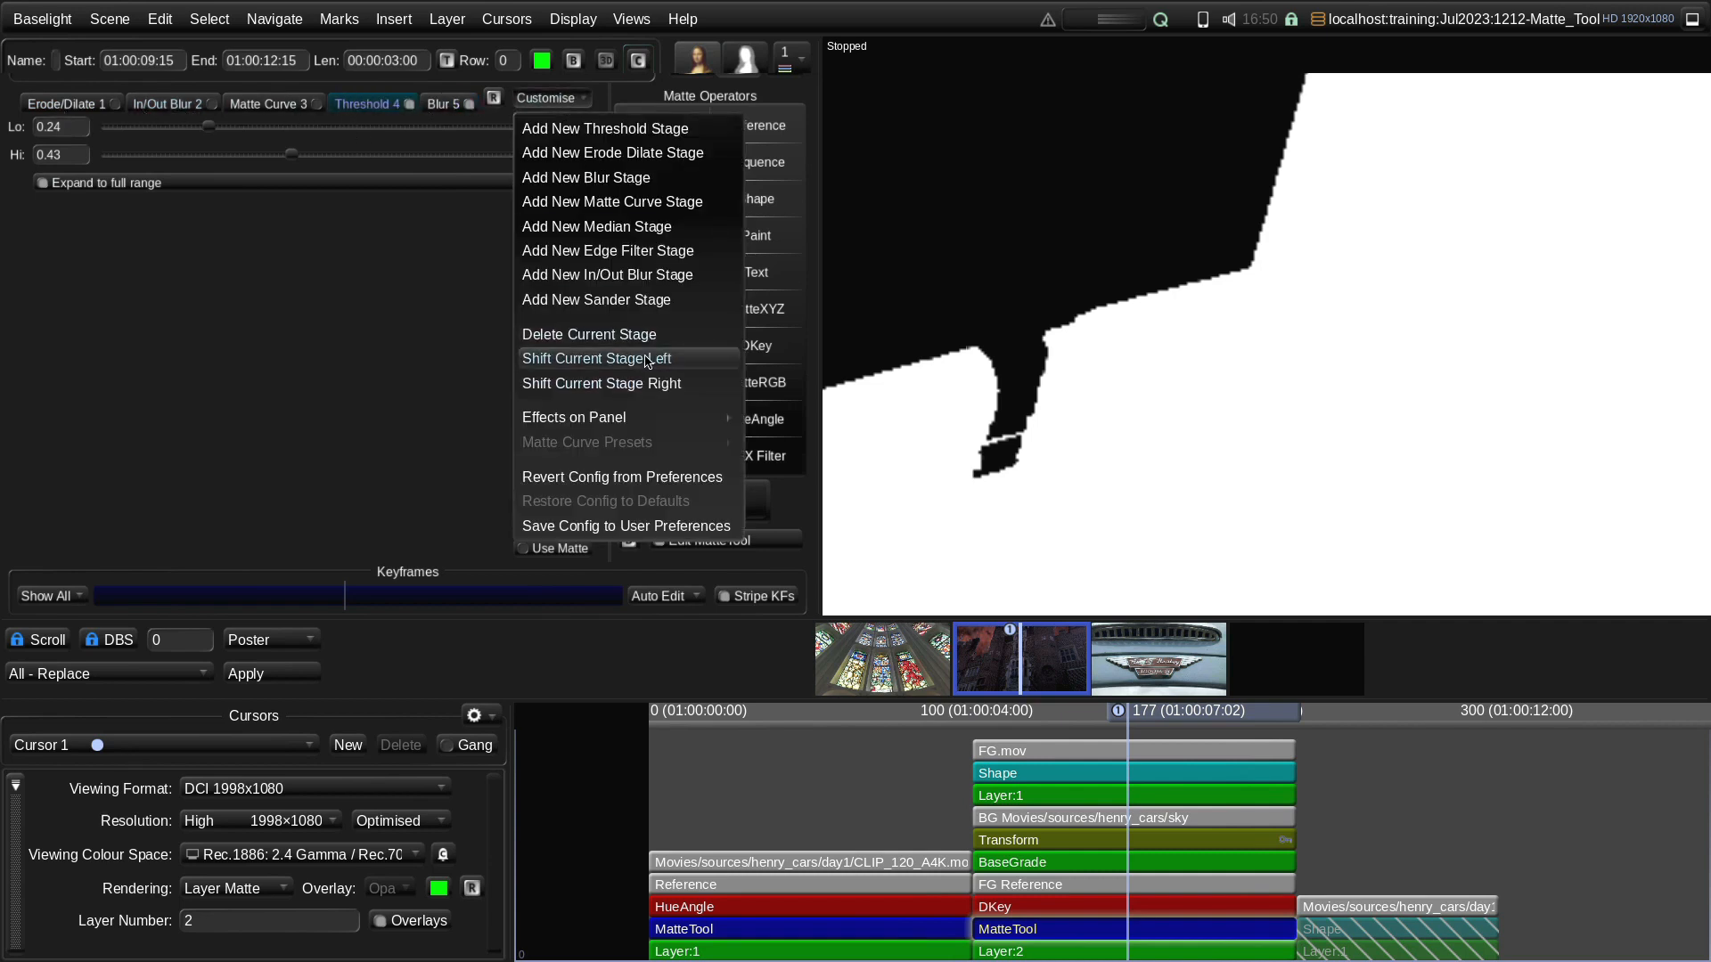
{"action": "left_click", "coordinate": [653, 360]}
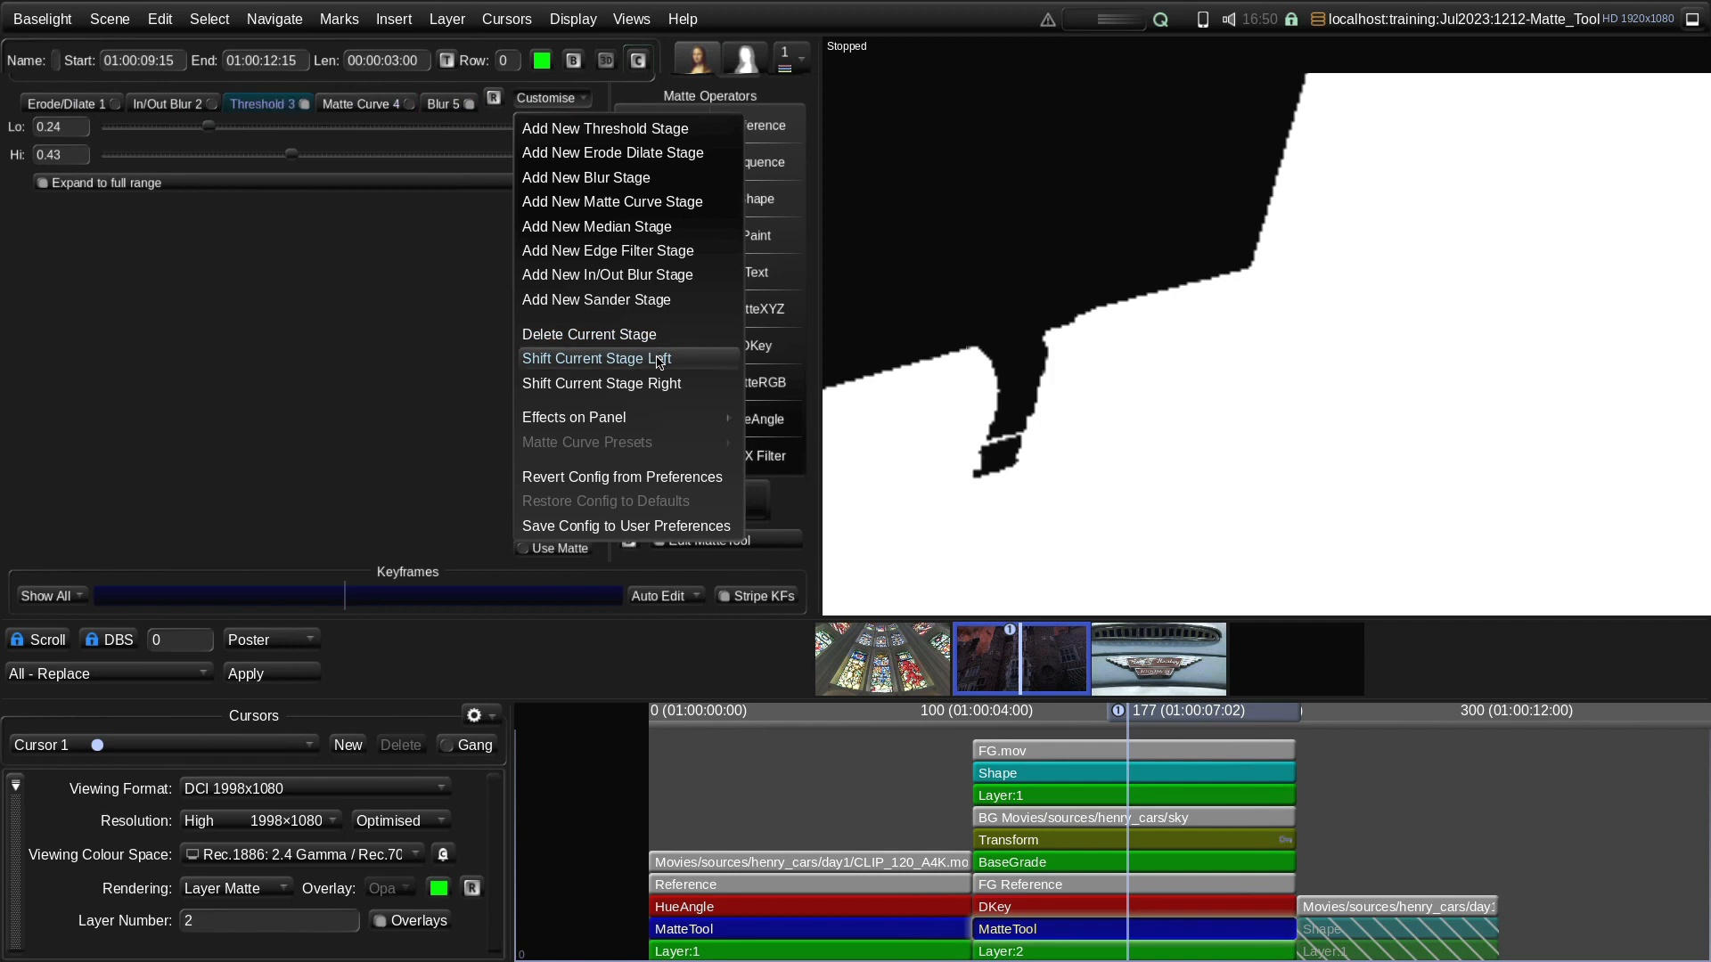
{"action": "left_click", "coordinate": [655, 360]}
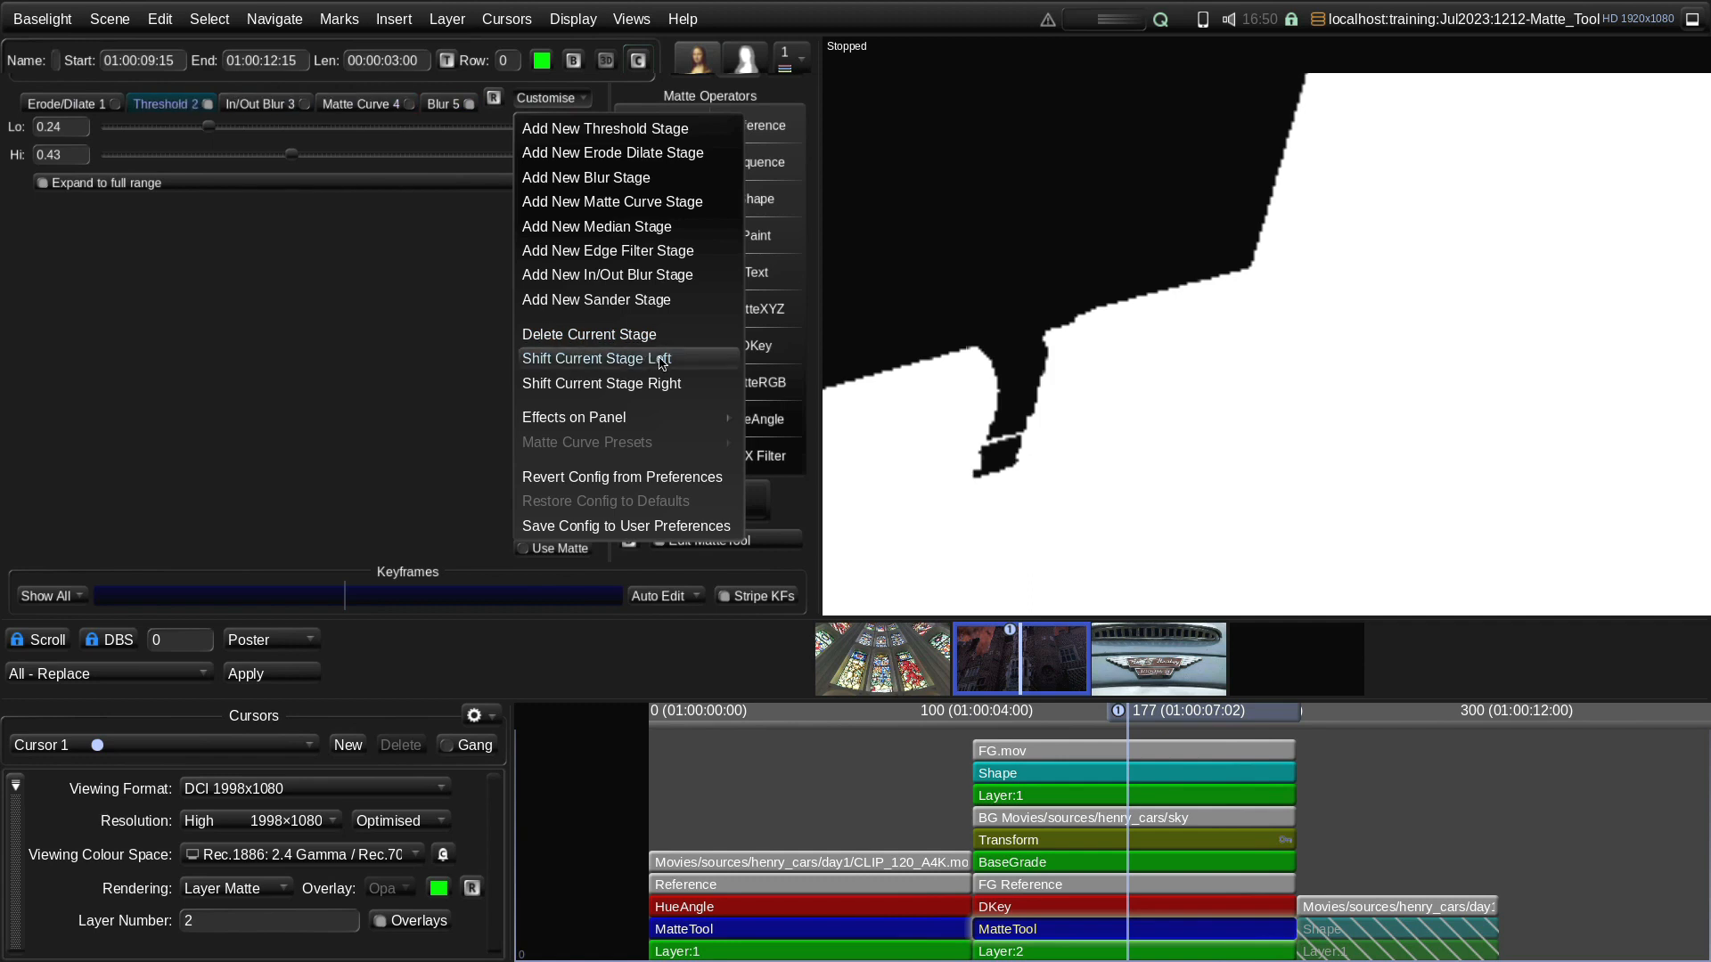
{"action": "left_click", "coordinate": [662, 360]}
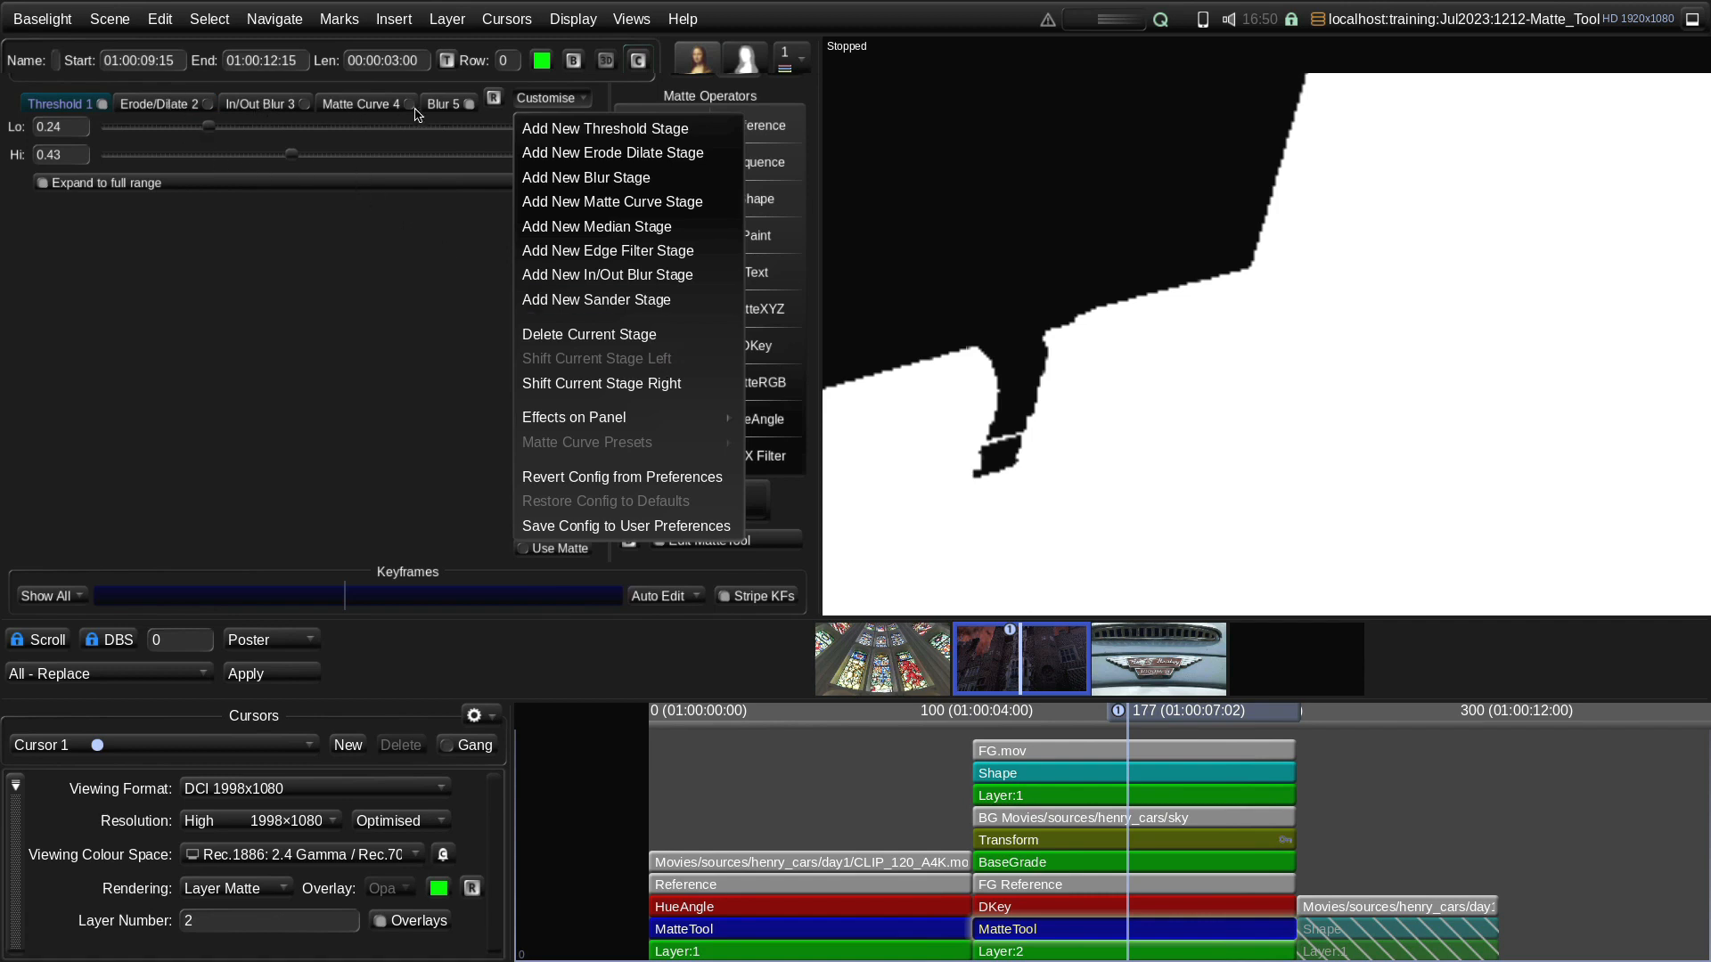
{"action": "left_click", "coordinate": [445, 106]}
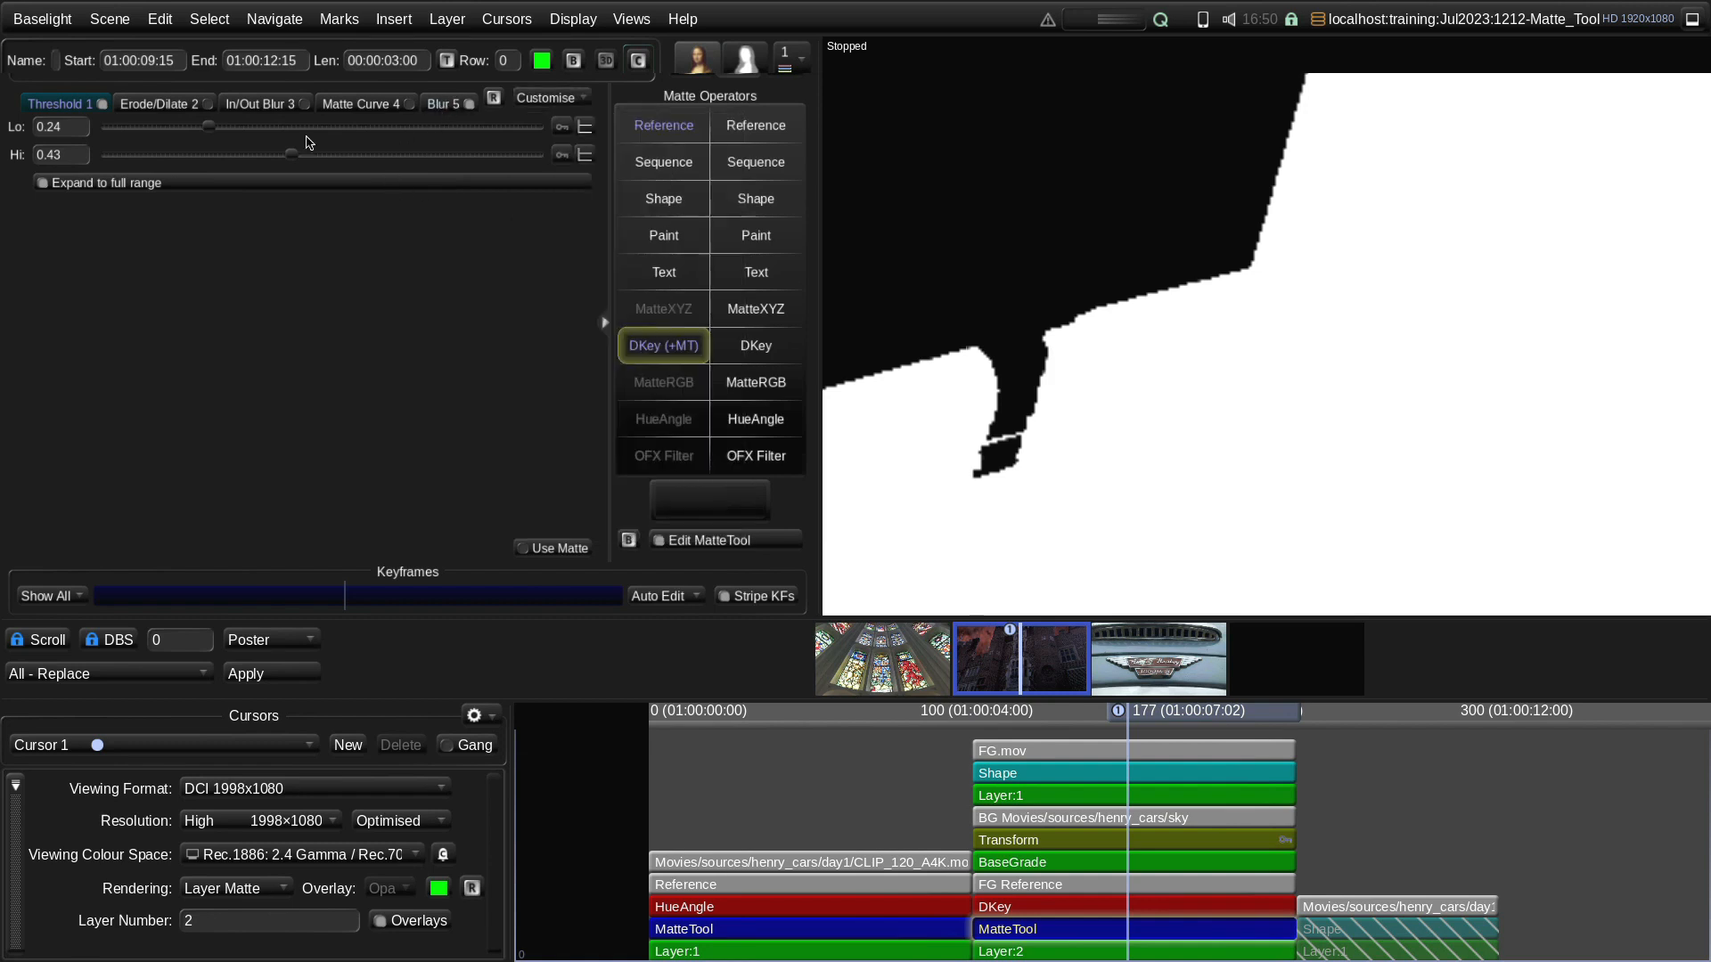
Try softening the castle matte's edge with the Blur stage's radius, with Extended Ranges turned off
{"action": "left_click", "coordinate": [441, 108]}
{"action": "left_click", "coordinate": [116, 183]}
{"action": "mouse_move", "coordinate": [141, 128]}
{"action": "left_mouse_down"}
{"action": "mouse_move", "coordinate": [161, 136]}
{"action": "mouse_move", "coordinate": [138, 132]}
{"action": "left_mouse_up"}
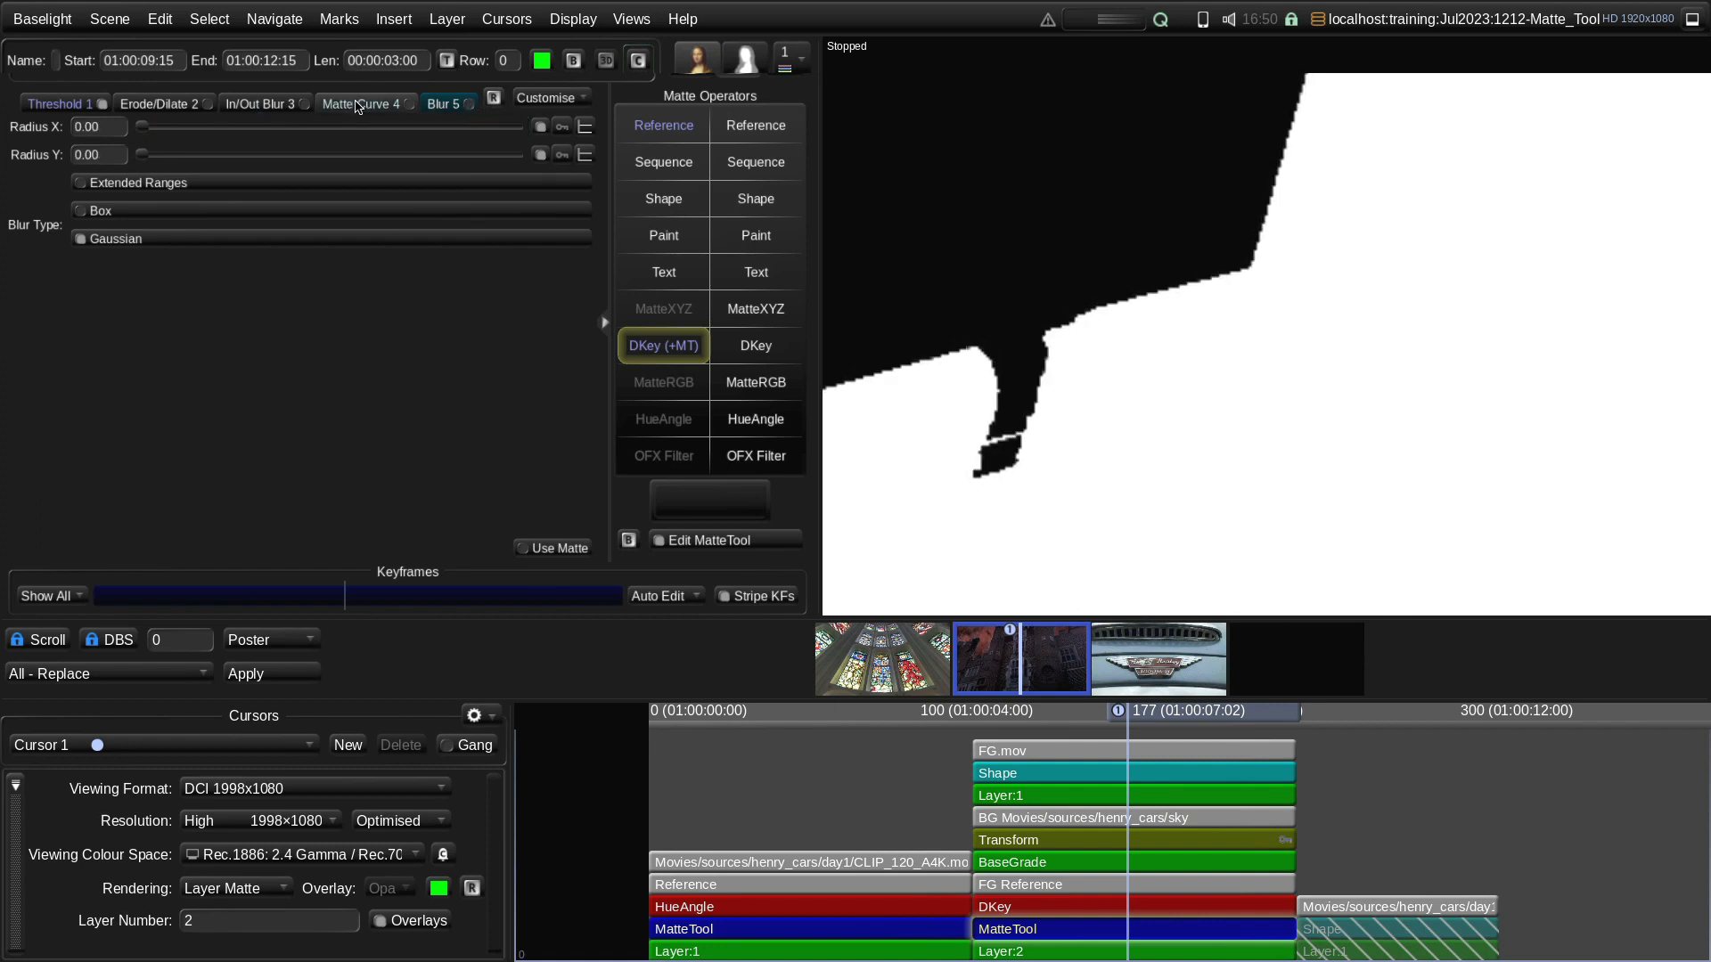
Enable the In/Out Blur stage and set its X and Y radius to 0.19
{"action": "left_click", "coordinate": [305, 109]}
{"action": "left_click_drag", "start_coordinate": [334, 133], "coordinate": [334, 132]}
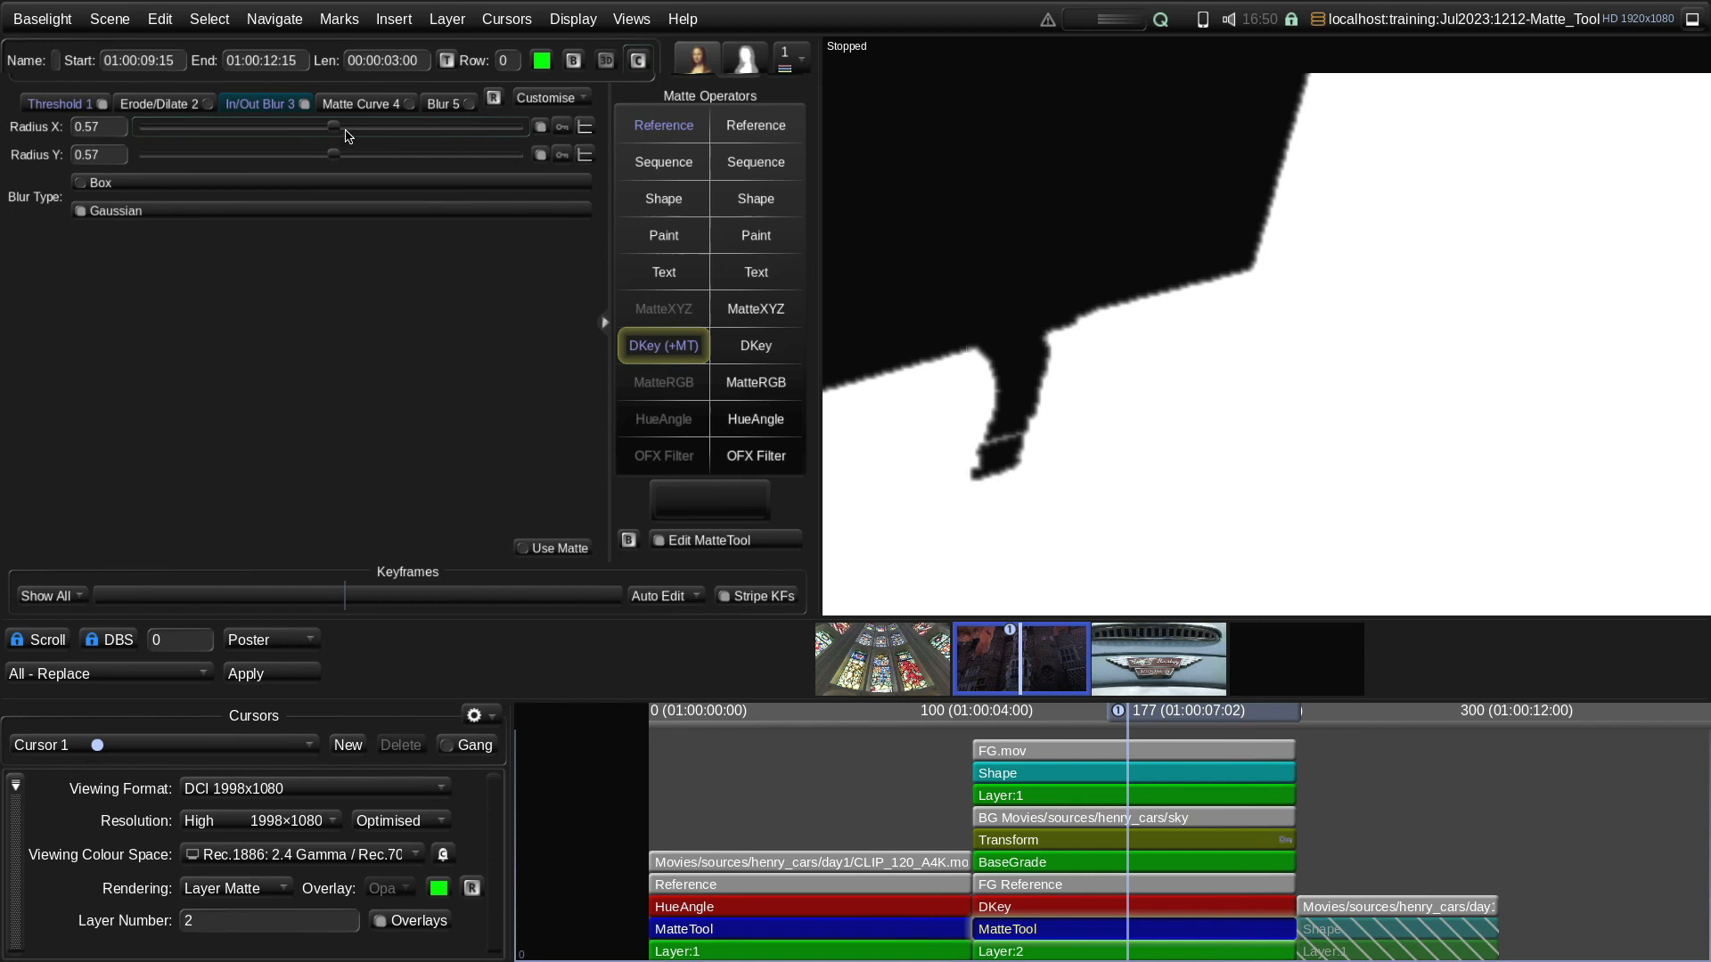
{"action": "left_click_drag", "start_coordinate": [335, 130], "coordinate": [331, 130]}
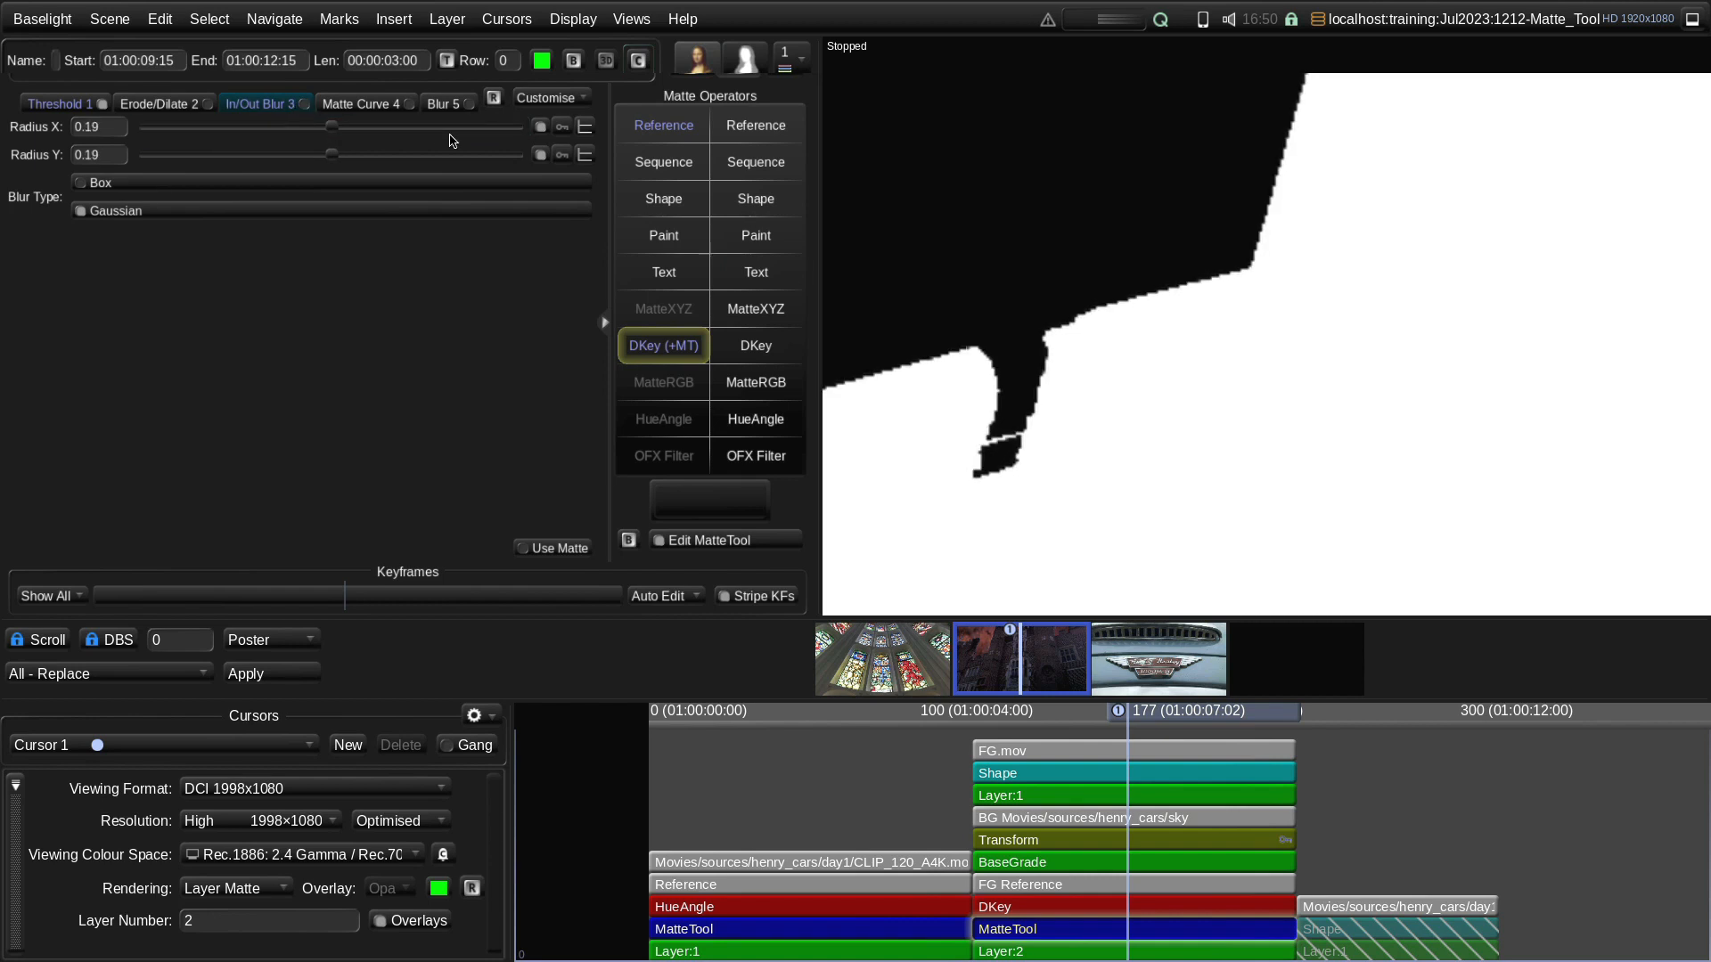
Add an Edge Filter stage to the castle shot's MatteTool and set its Radius to 2.00
{"action": "left_click", "coordinate": [558, 99]}
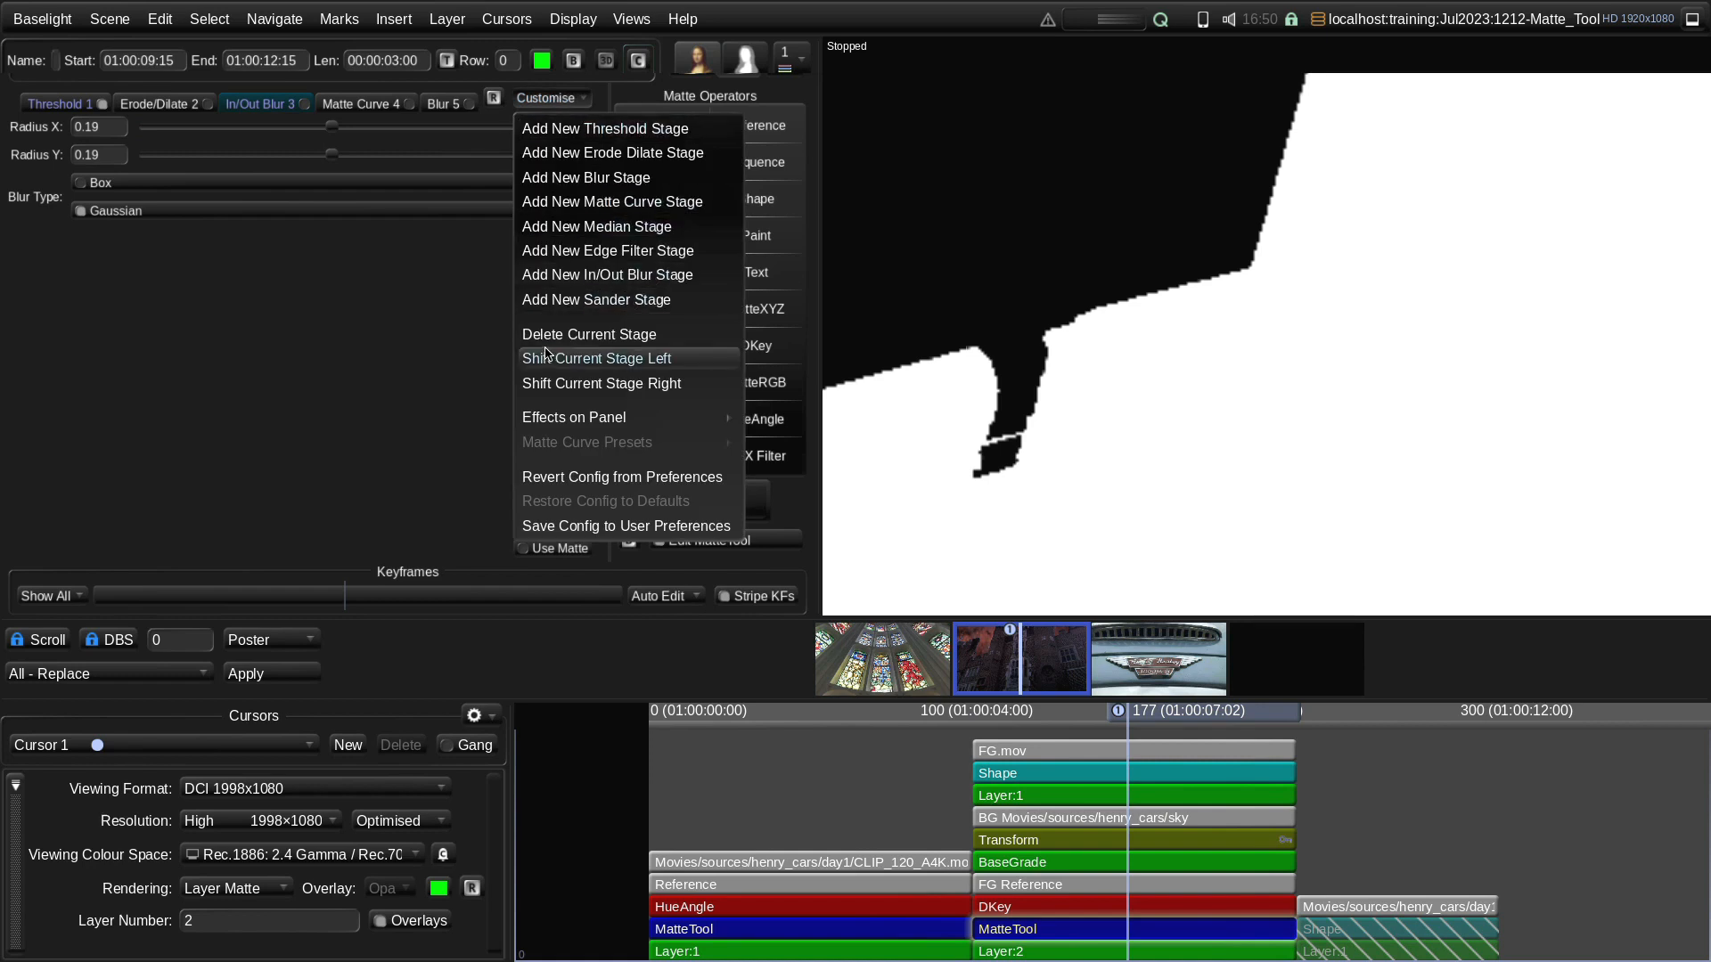
{"action": "left_click", "coordinate": [640, 253]}
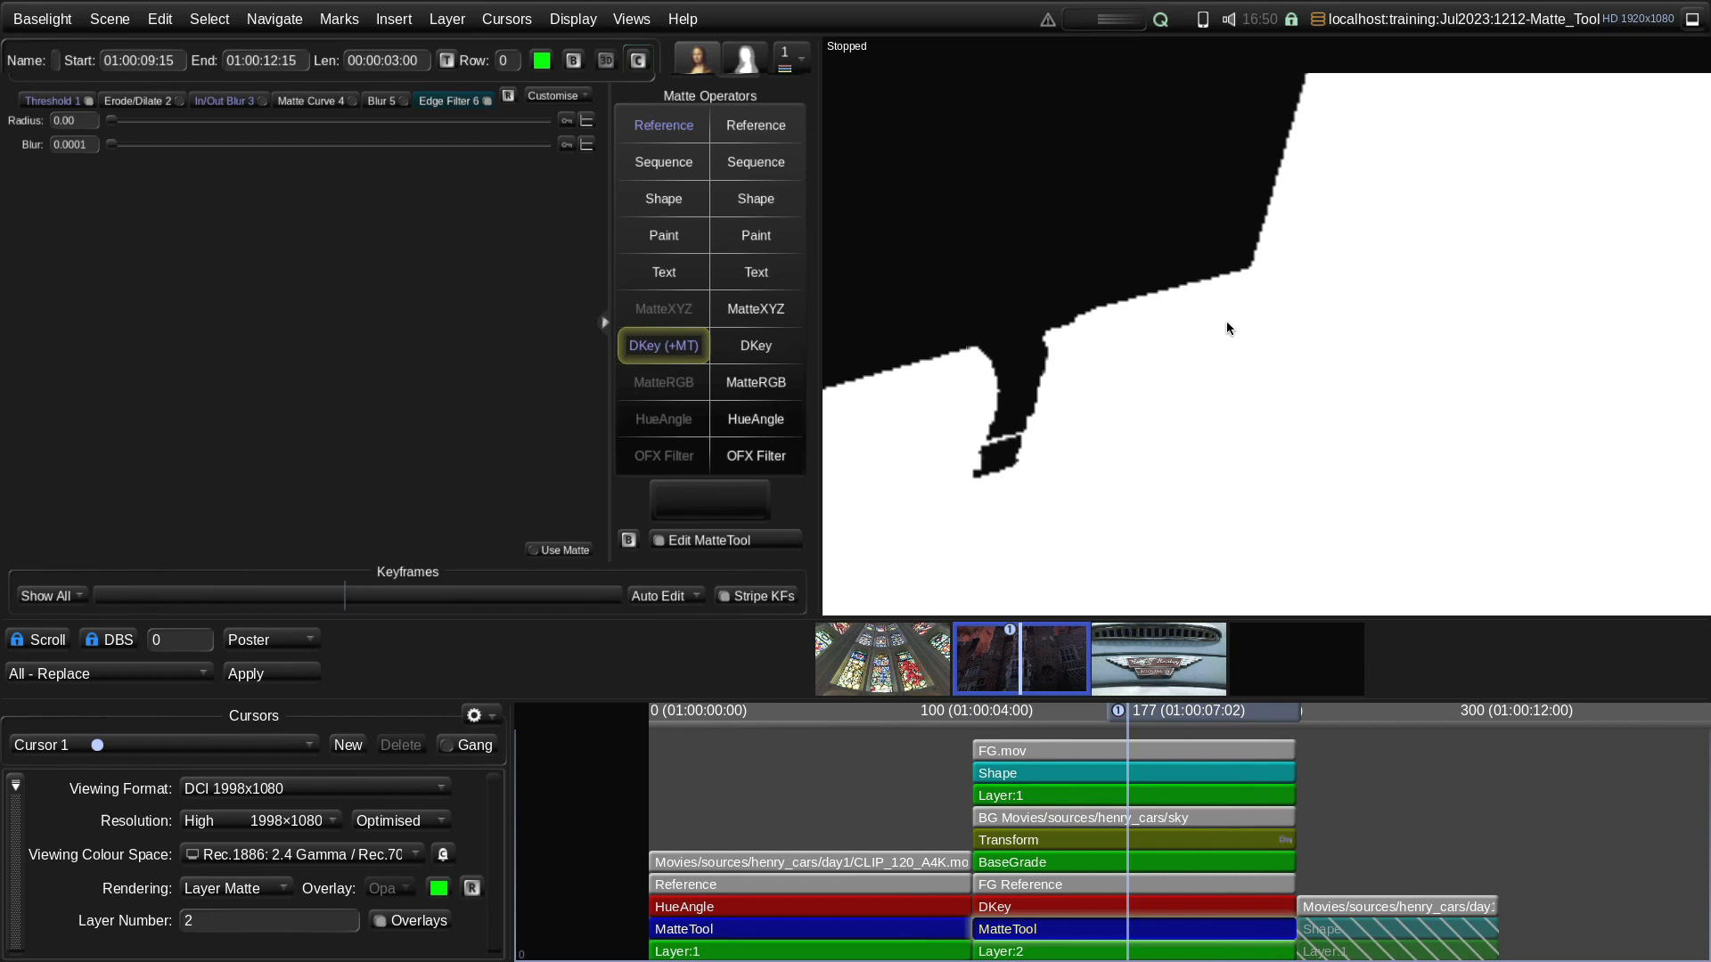
{"action": "left_click", "coordinate": [78, 119]}
{"action": "type", "text": "1"}
{"action": "key", "text": "Return"}
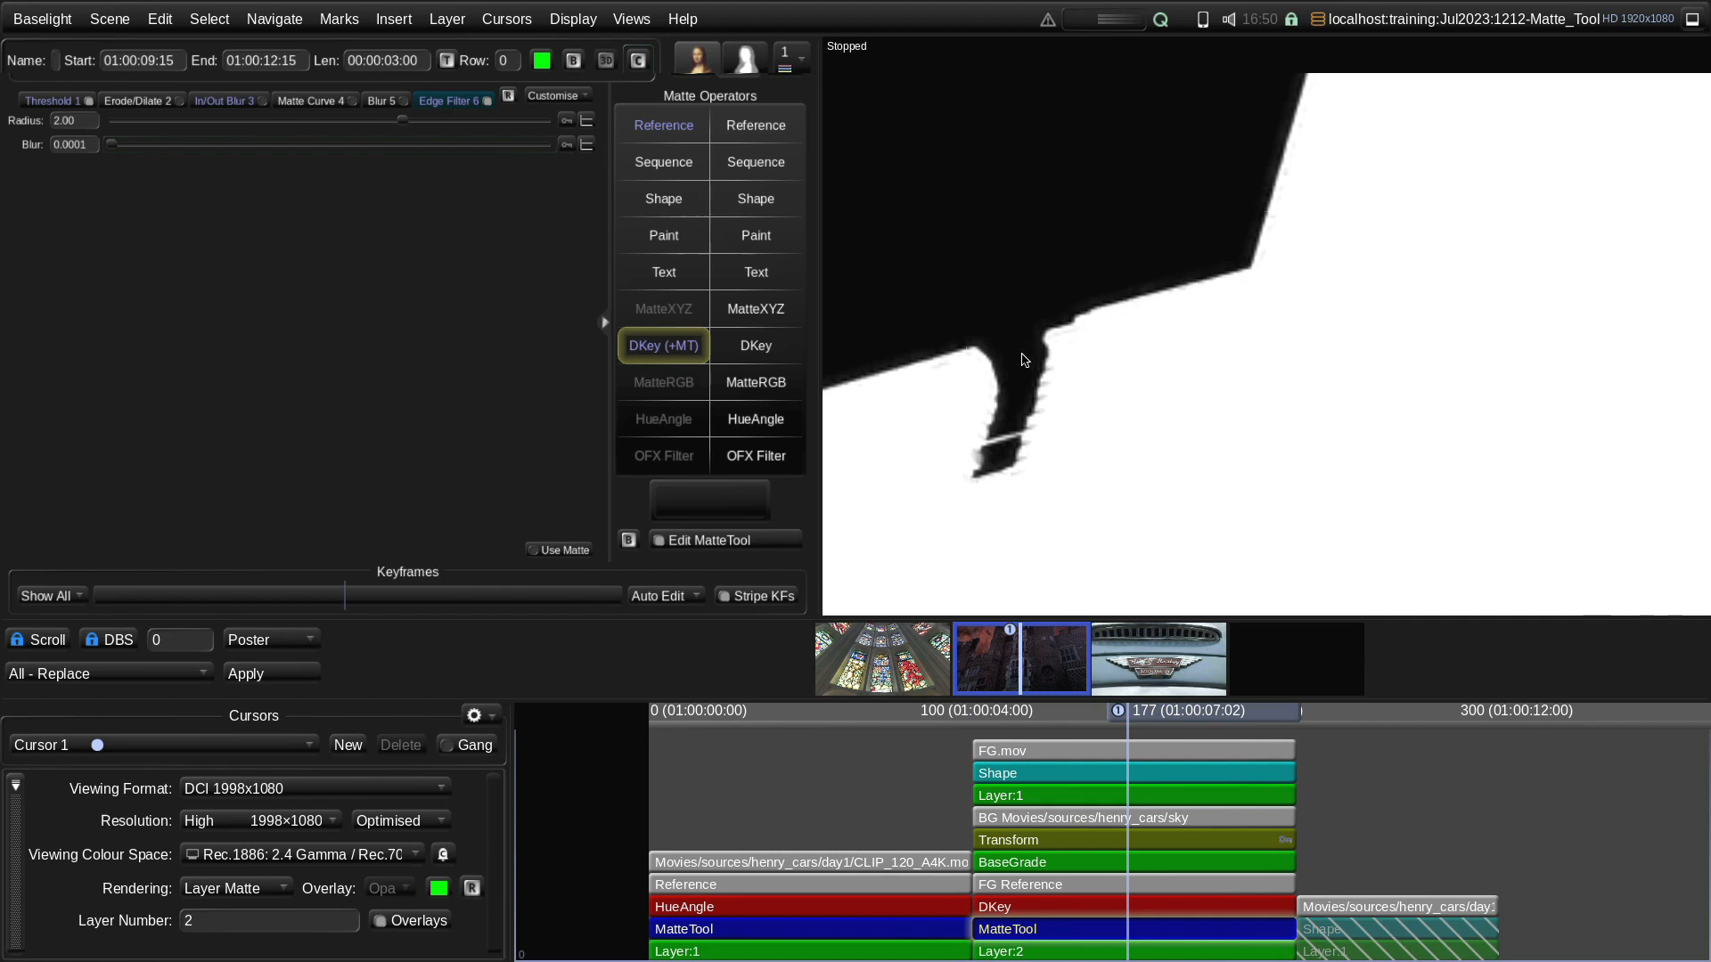
Check the tower edge in the composite and matte while testing the Edge Filter's Blur, and fit the full castle frame in the viewer
{"action": "key", "text": "m"}
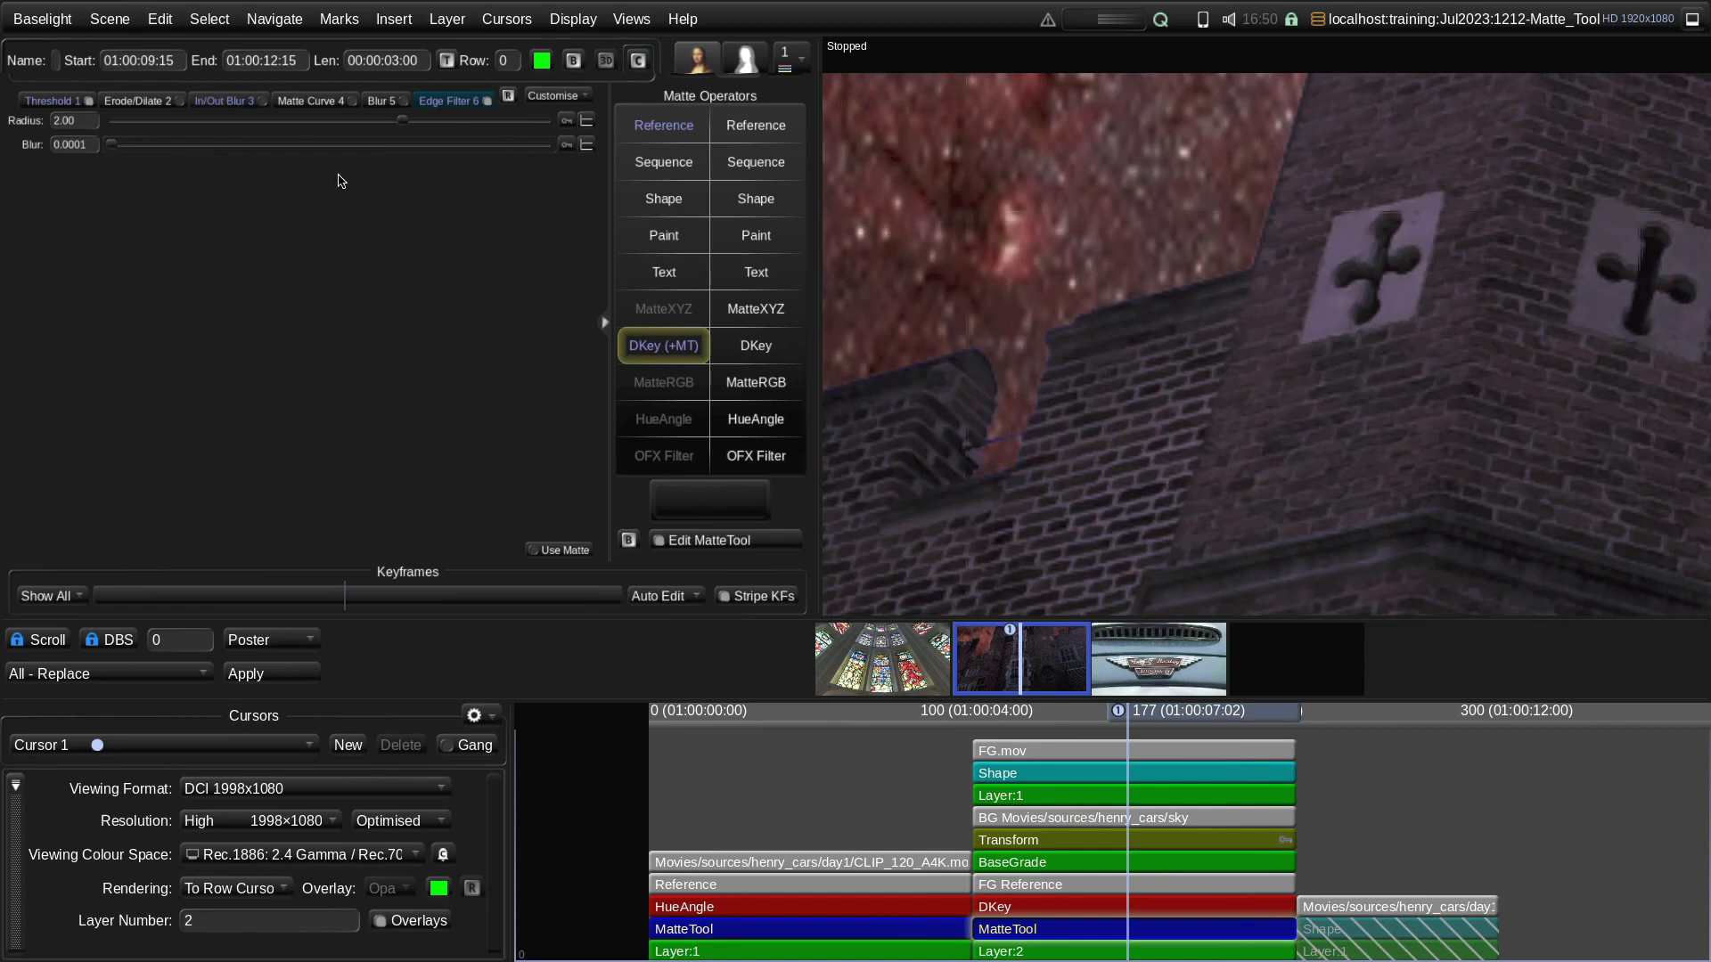
{"action": "mouse_move", "coordinate": [112, 150]}
{"action": "left_mouse_down"}
{"action": "mouse_move", "coordinate": [260, 148]}
{"action": "mouse_move", "coordinate": [71, 145]}
{"action": "mouse_move", "coordinate": [231, 143]}
{"action": "mouse_move", "coordinate": [97, 147]}
{"action": "left_mouse_up"}
{"action": "key", "text": "m"}
{"action": "key", "text": "m"}
{"action": "key", "text": "Home"}
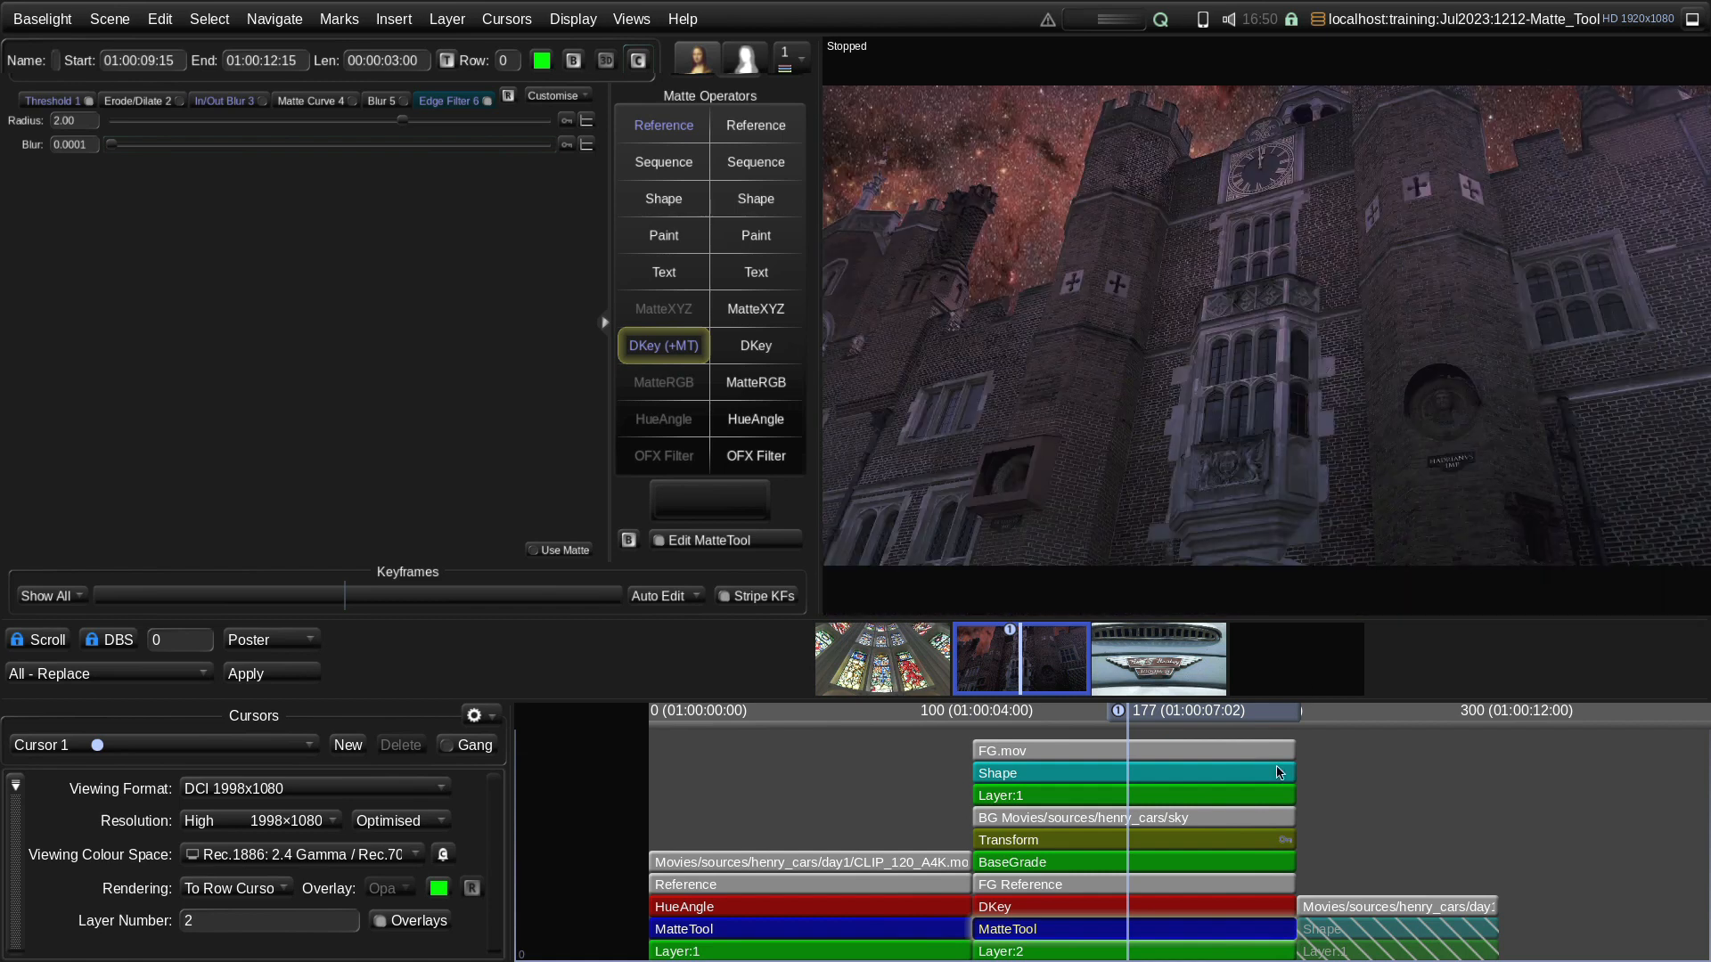
Go to the Austin Healey badge shot at frame 277, enable its bypassed grade stack, and select its Shape strip
{"action": "mouse_move", "coordinate": [1227, 719]}
{"action": "left_mouse_down"}
{"action": "mouse_move", "coordinate": [1182, 726]}
{"action": "mouse_move", "coordinate": [1447, 736]}
{"action": "left_mouse_up"}
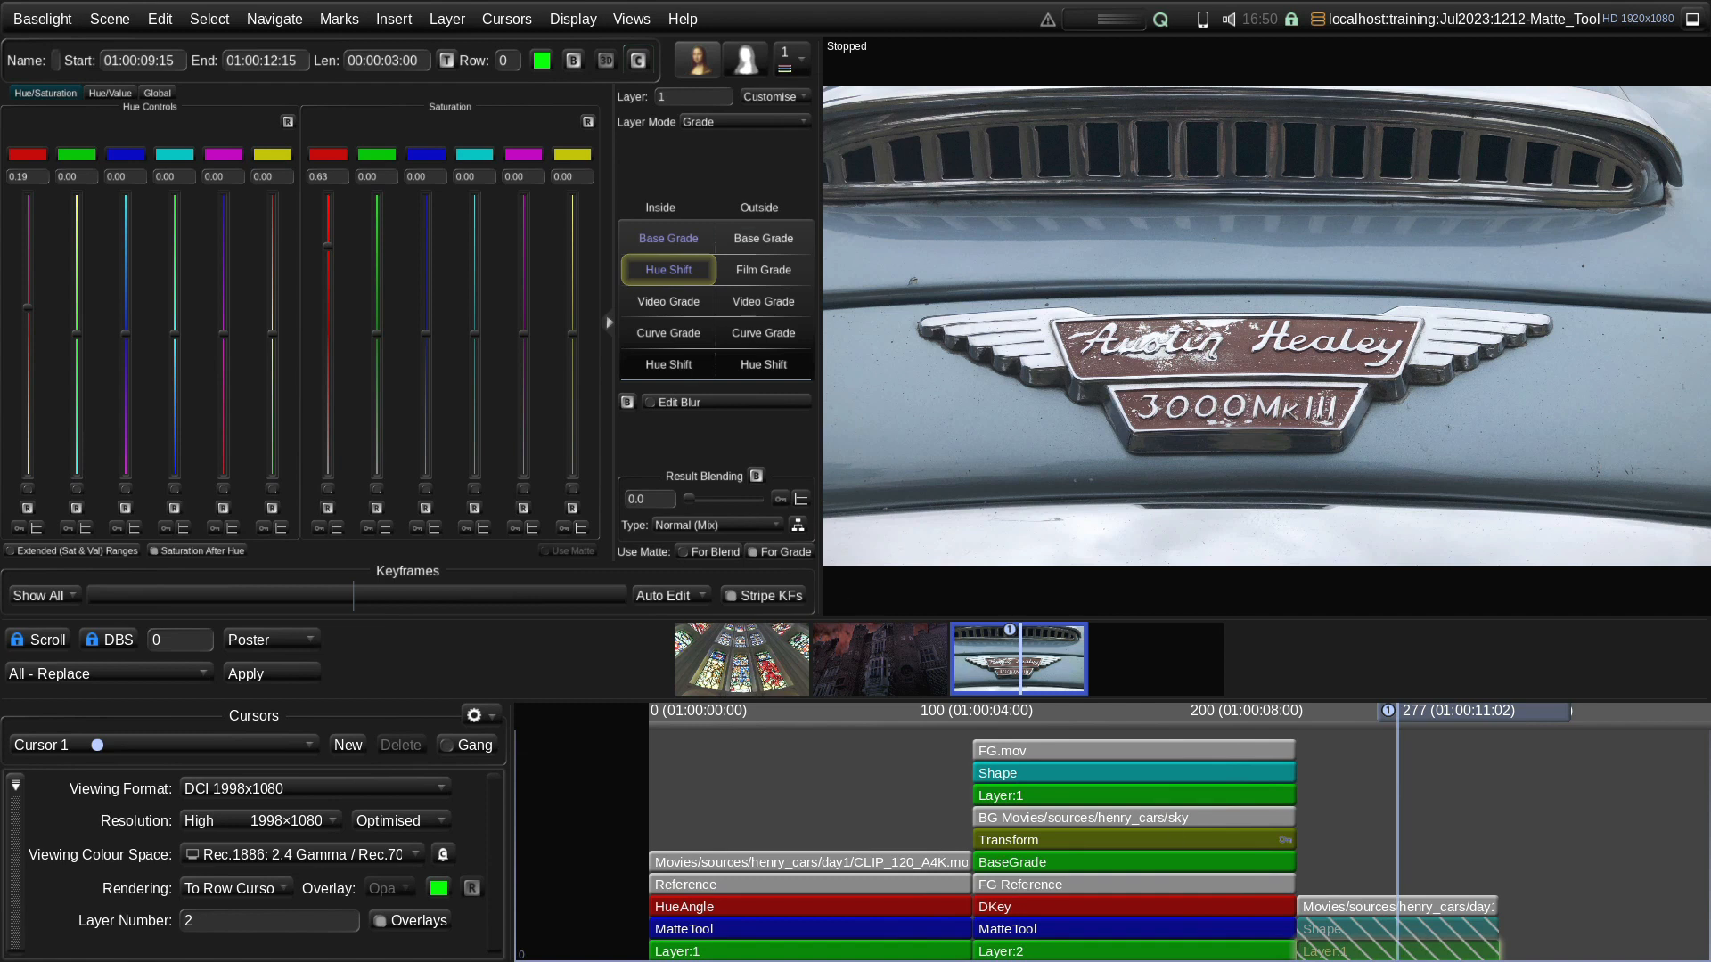
{"action": "key", "text": "Down"}
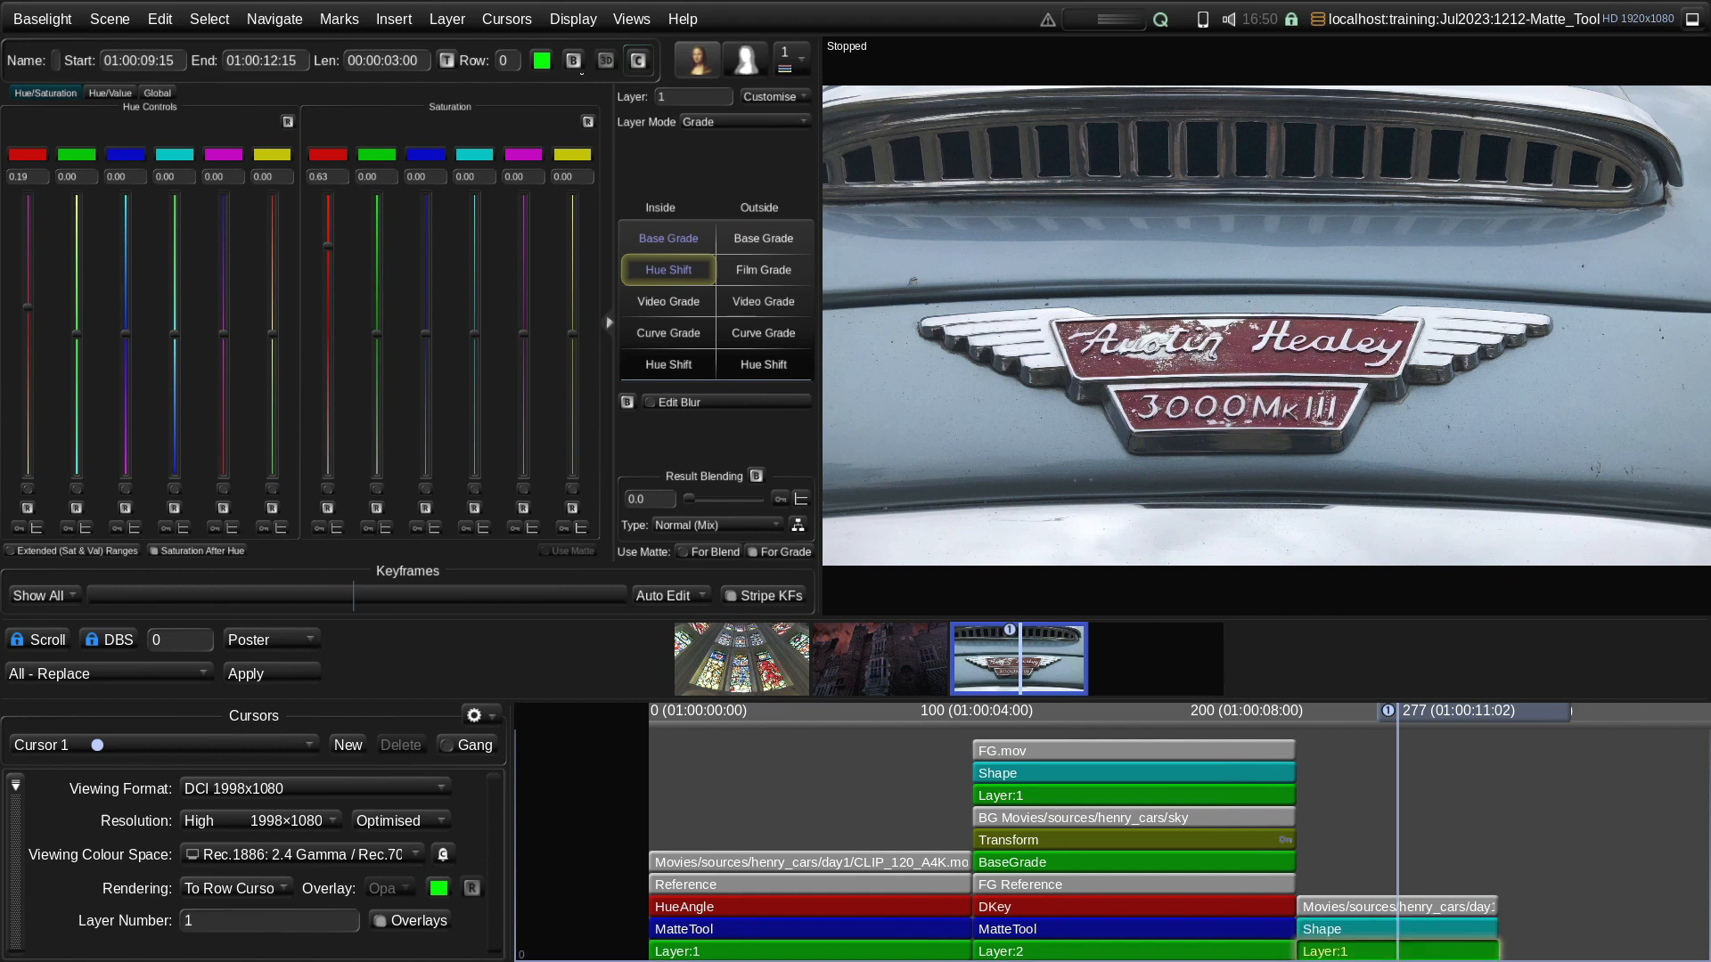
{"action": "left_click", "coordinate": [1423, 932]}
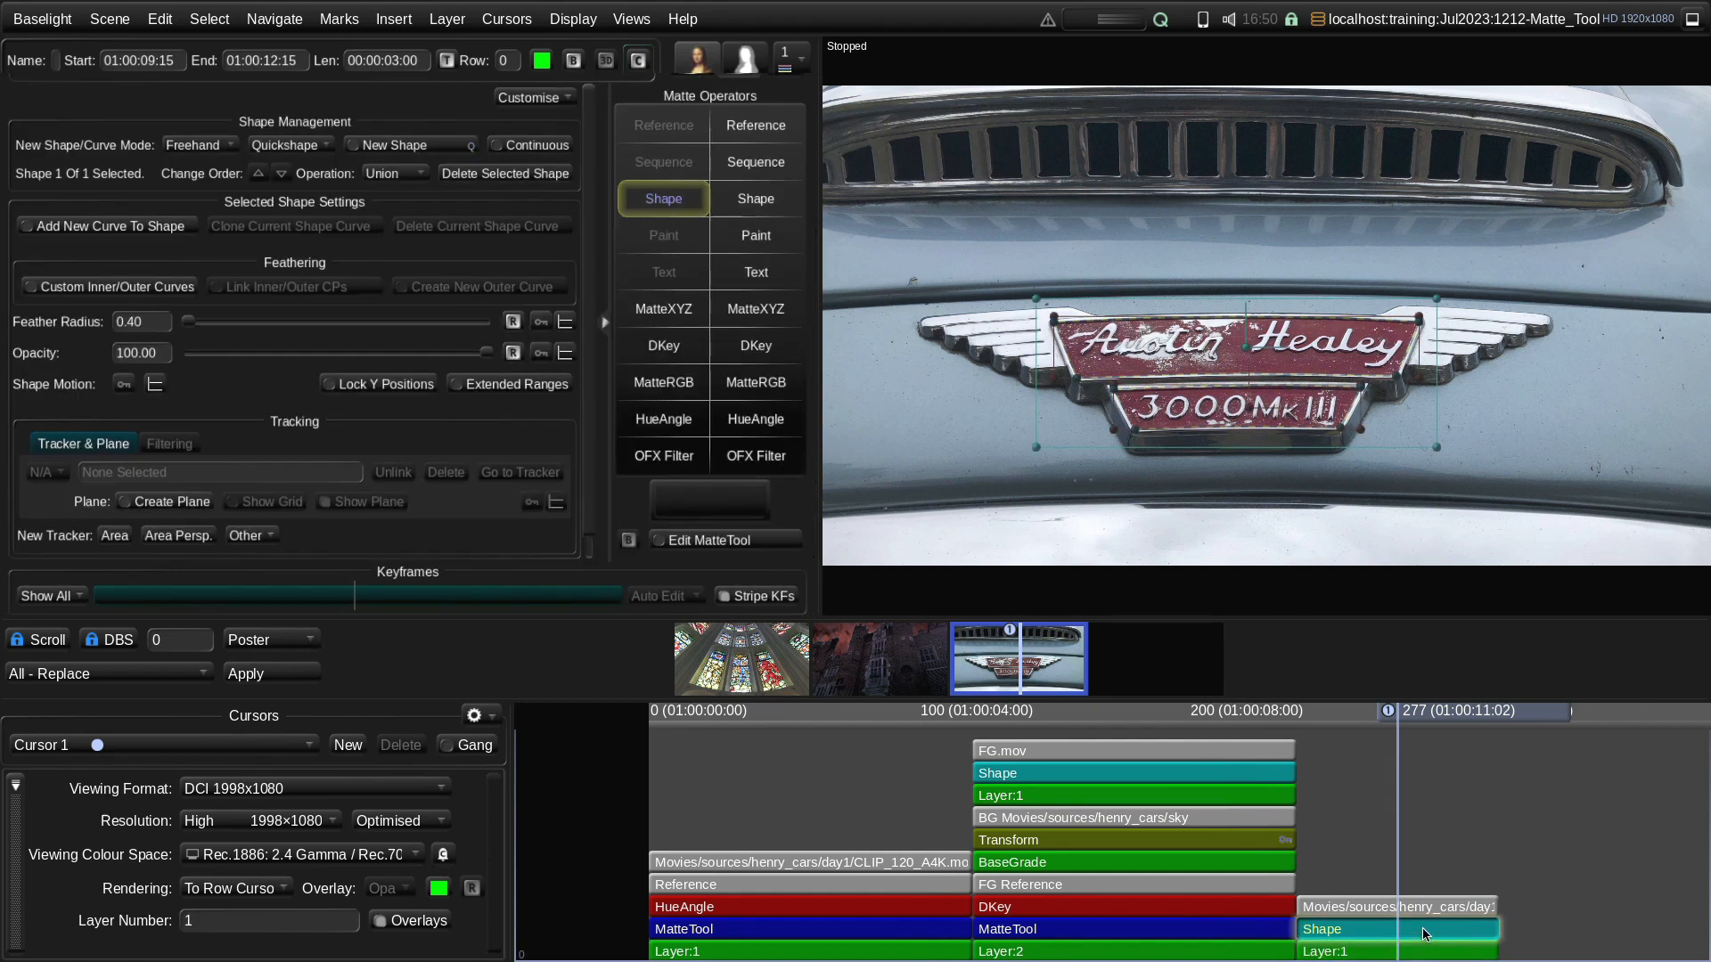
Examine the badge shape up close as a layer matte, as a green matte overlay, and with only the area inside the matte showing
{"action": "scroll", "coordinate": [1192, 415], "scroll_direction": "up", "scroll_amount": 3}
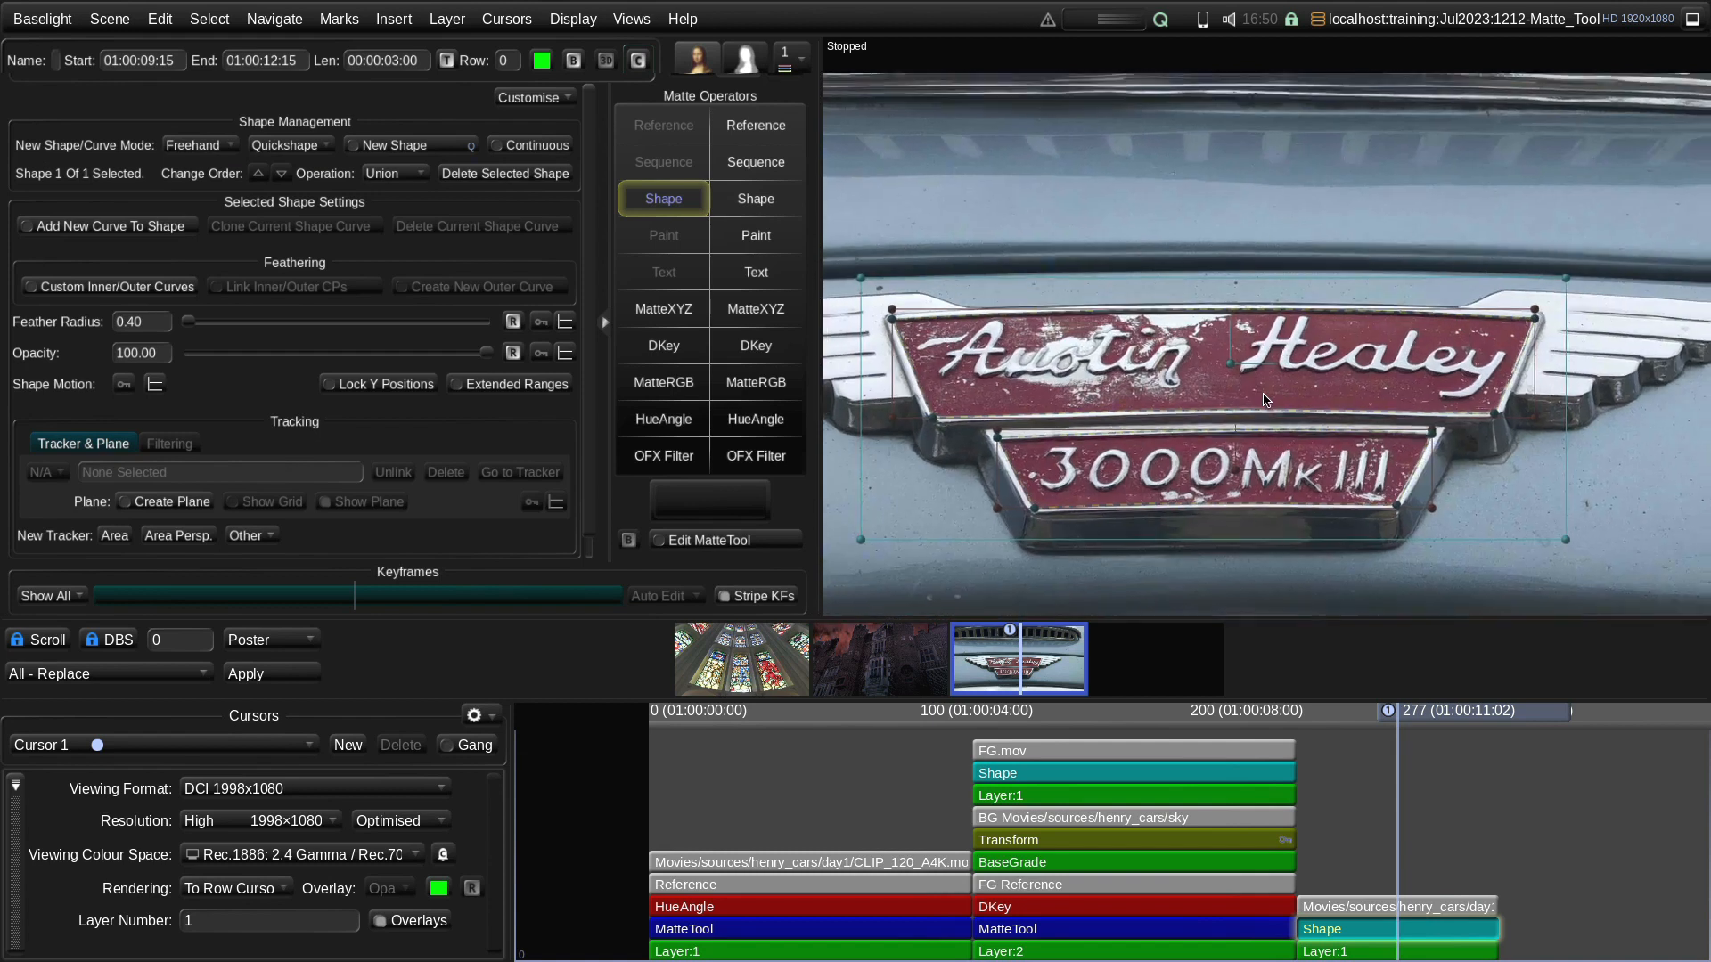
{"action": "scroll", "coordinate": [1443, 294], "scroll_direction": "up", "scroll_amount": 2}
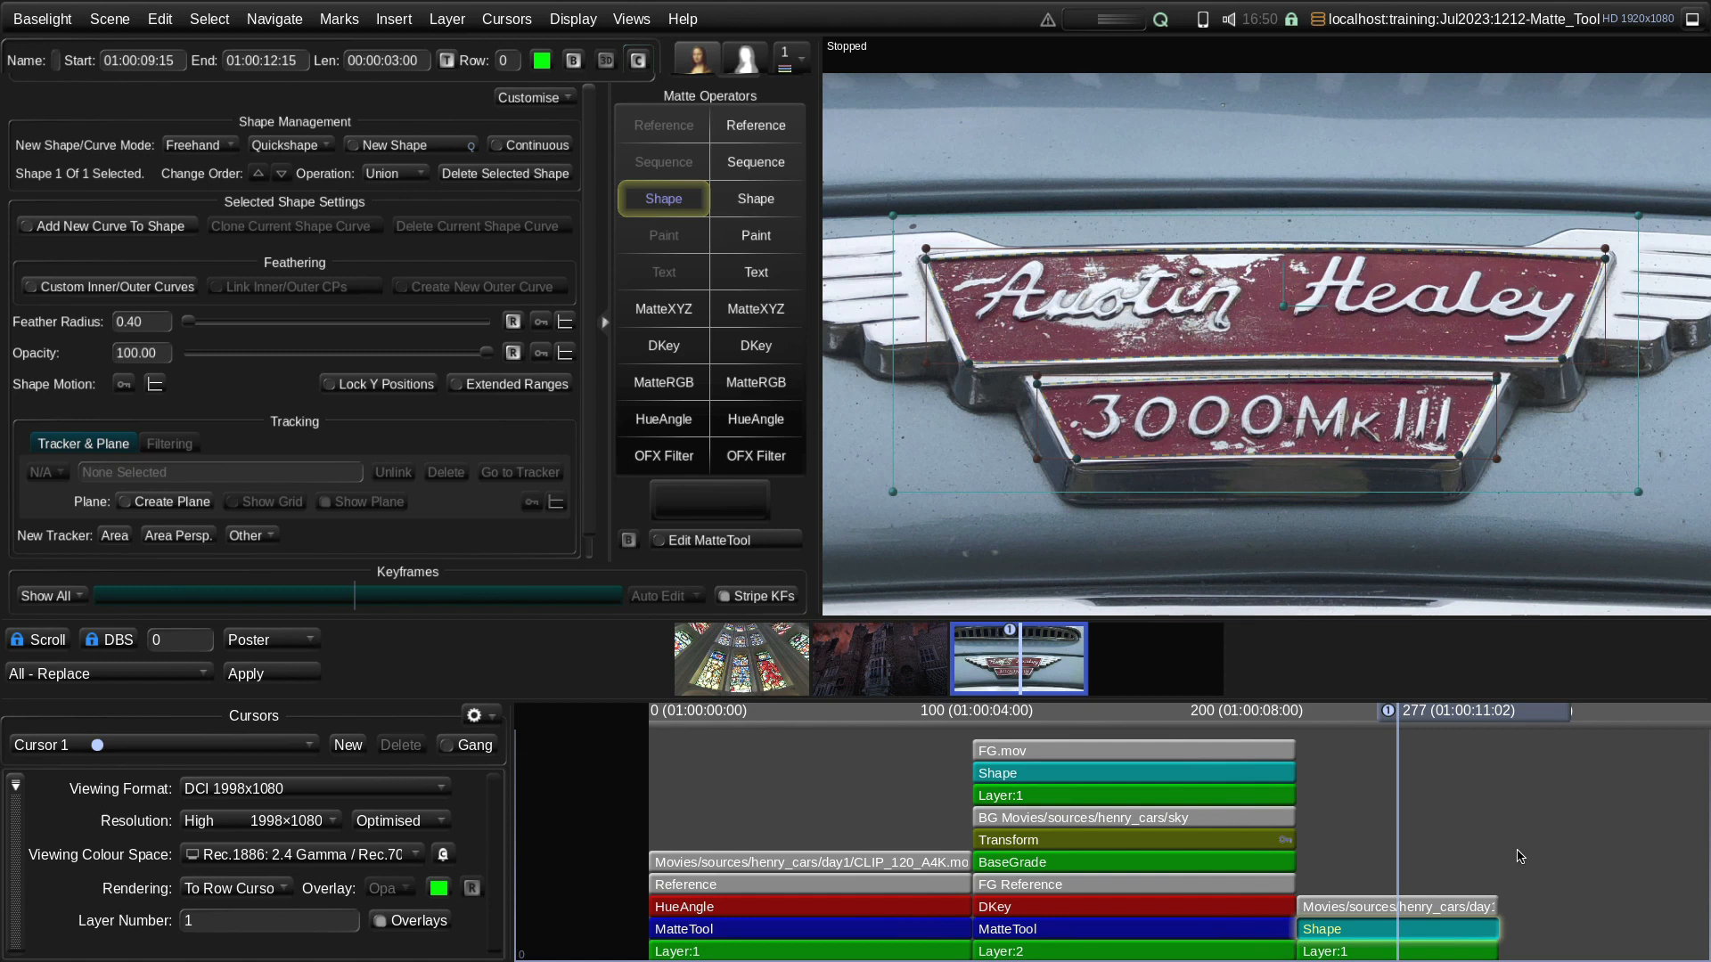
{"action": "key", "text": "m"}
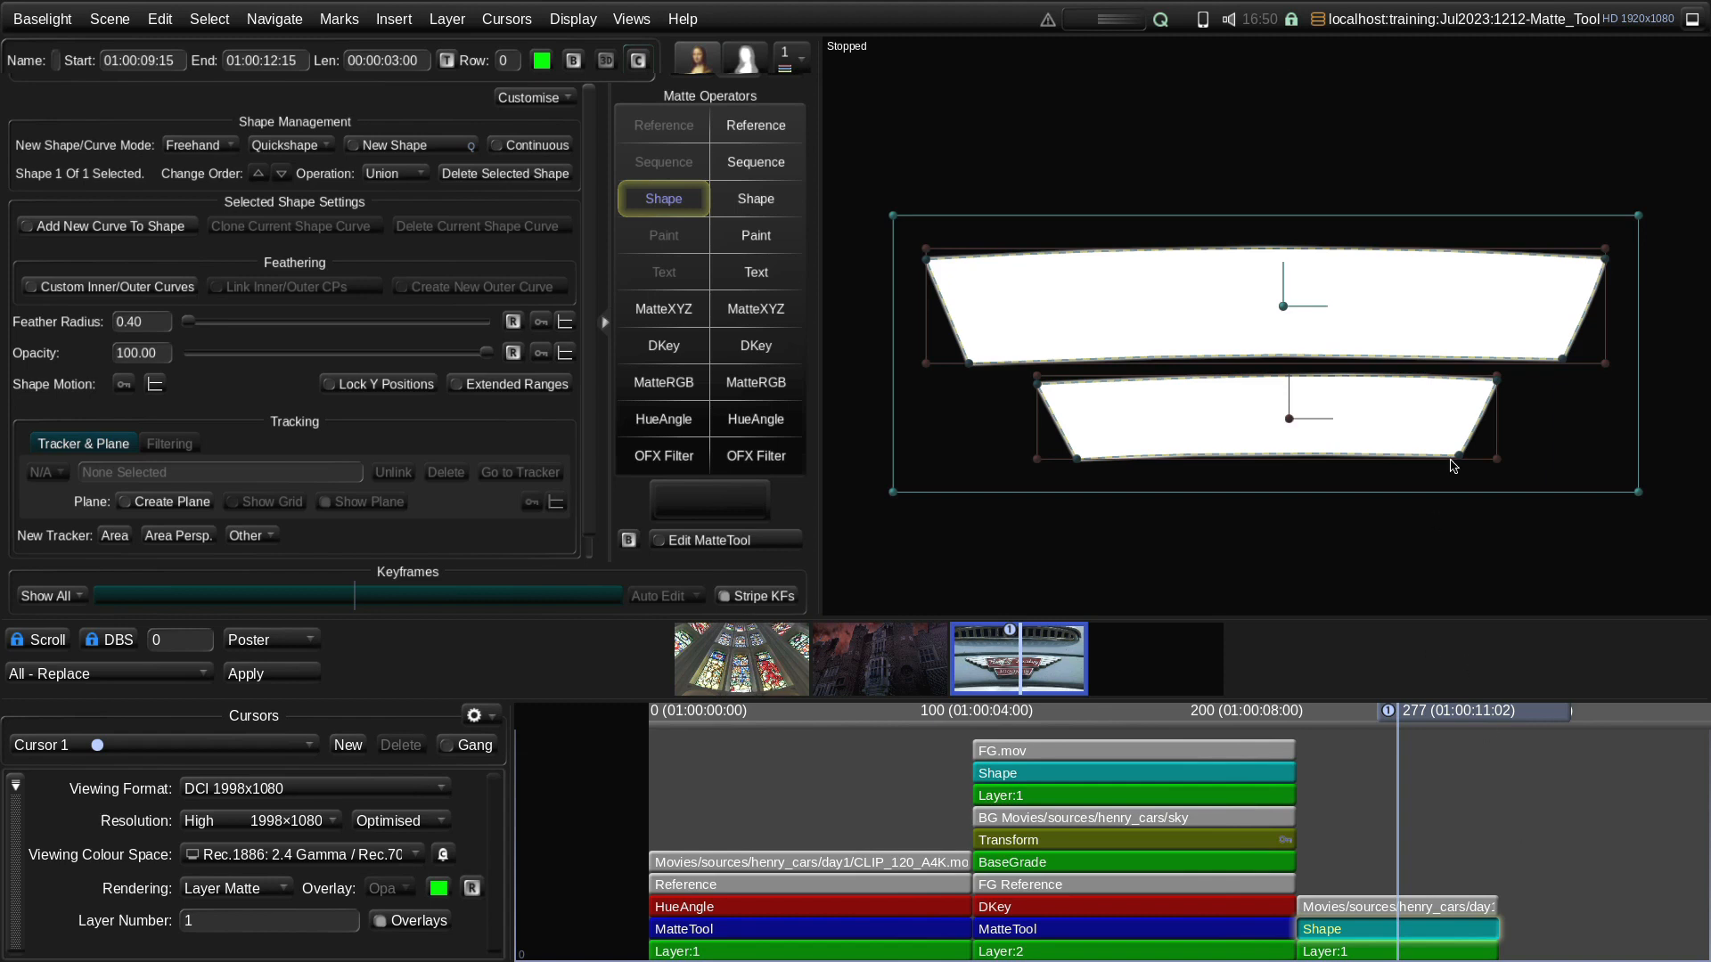
{"action": "key", "text": "m"}
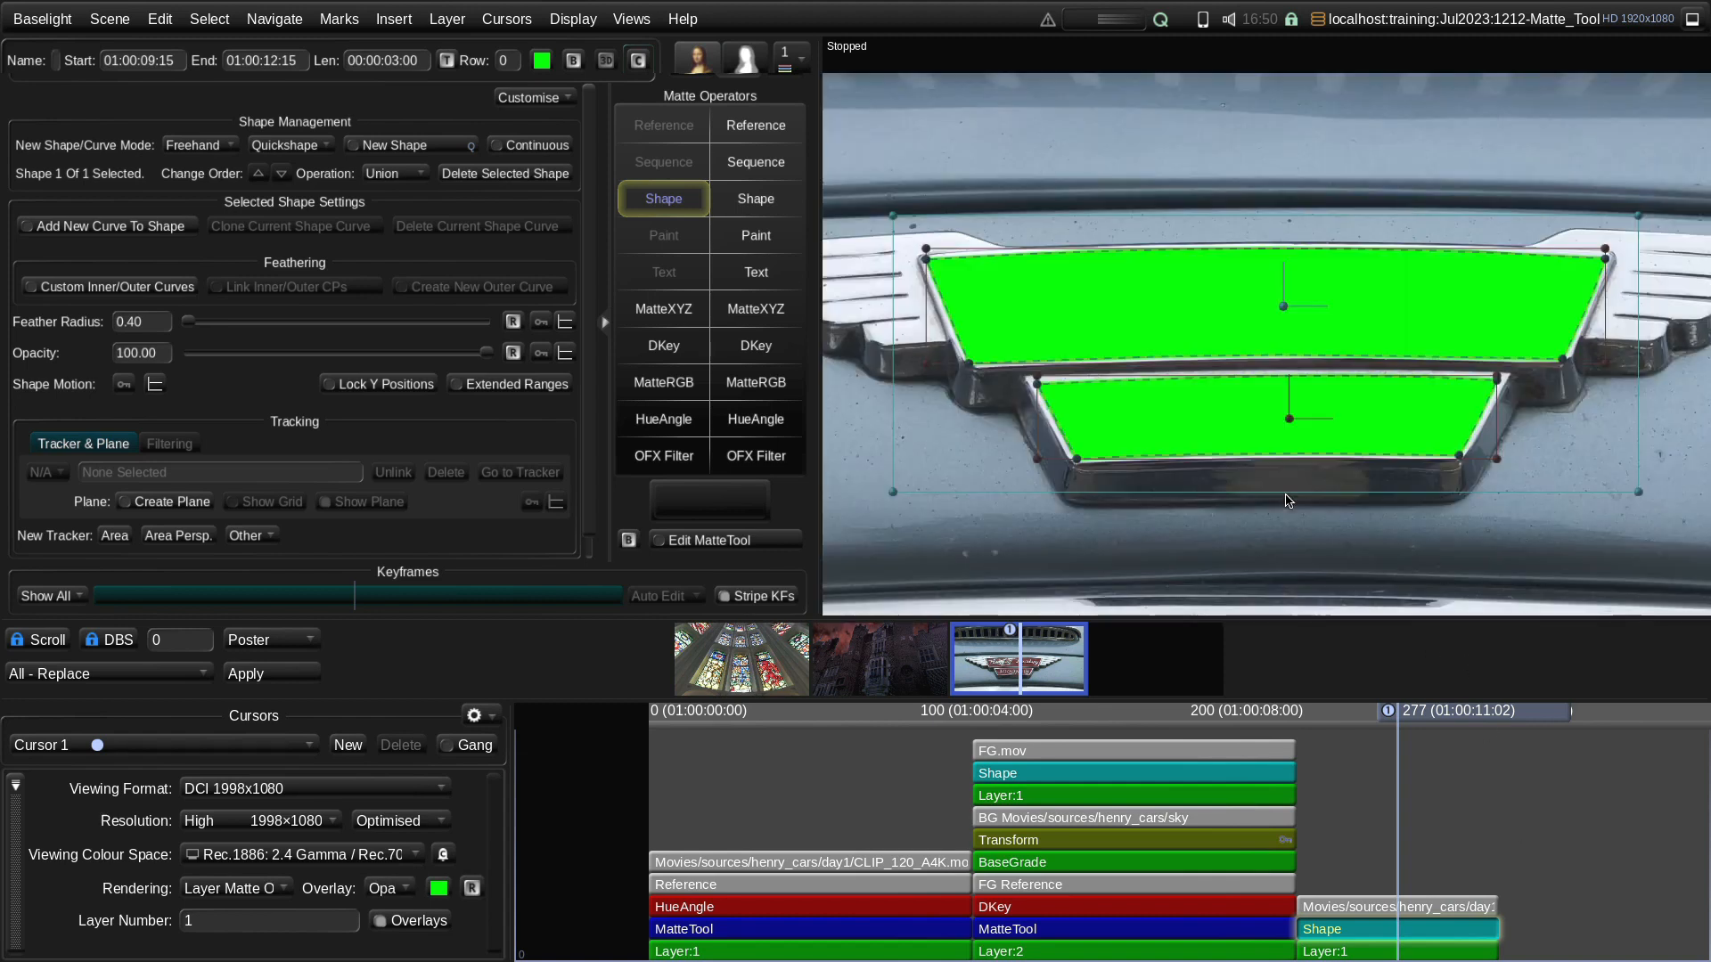
{"action": "key", "text": "m"}
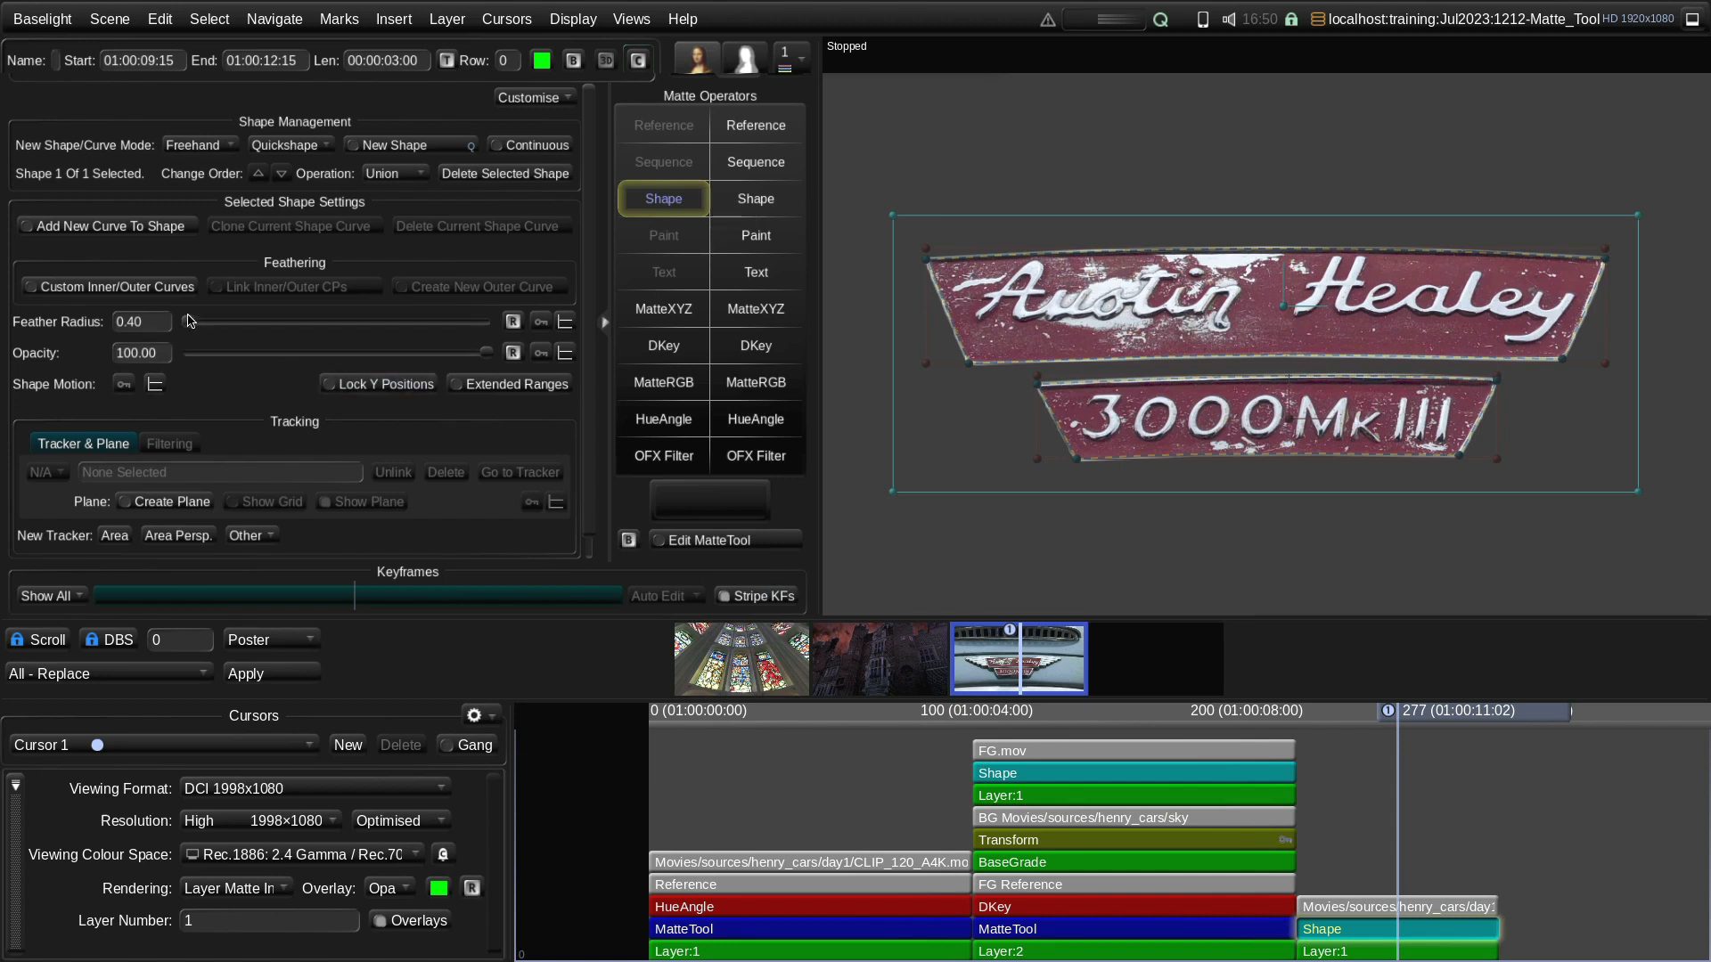
Try a 0.30 feather radius, and custom inner/outer curves with Inner Scale 0.89, on the badge shape, restoring the original feathering
{"action": "left_click_drag", "start_coordinate": [194, 322], "coordinate": [194, 329]}
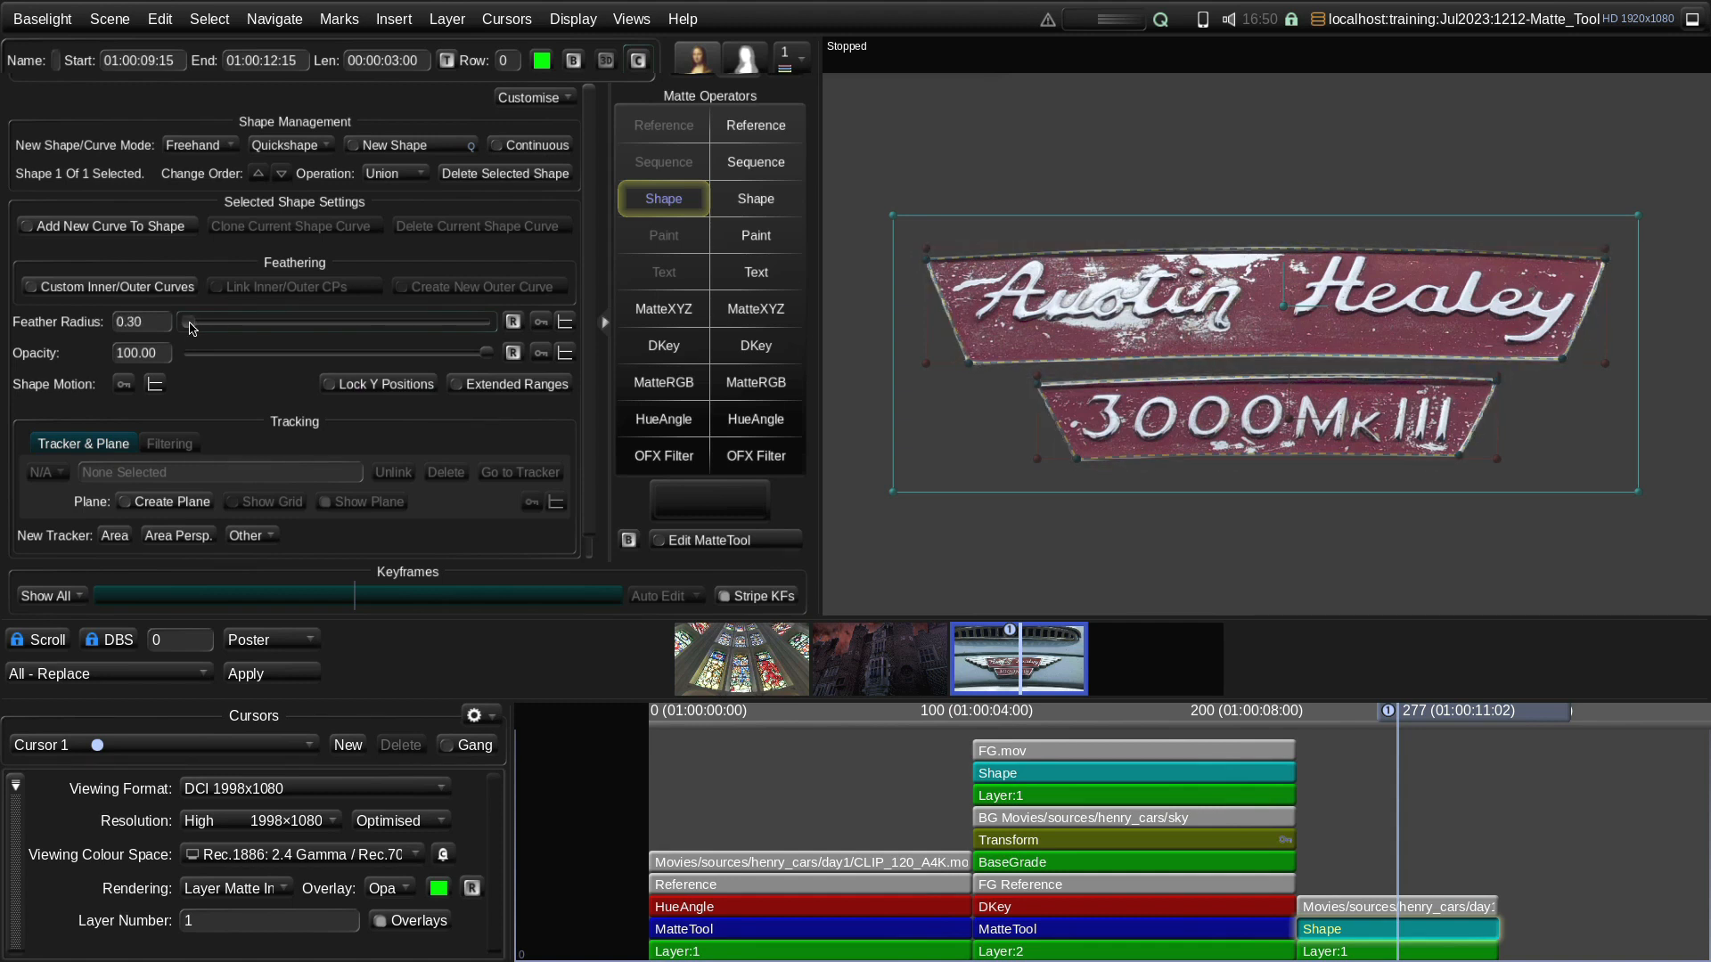
{"action": "left_click", "coordinate": [512, 321]}
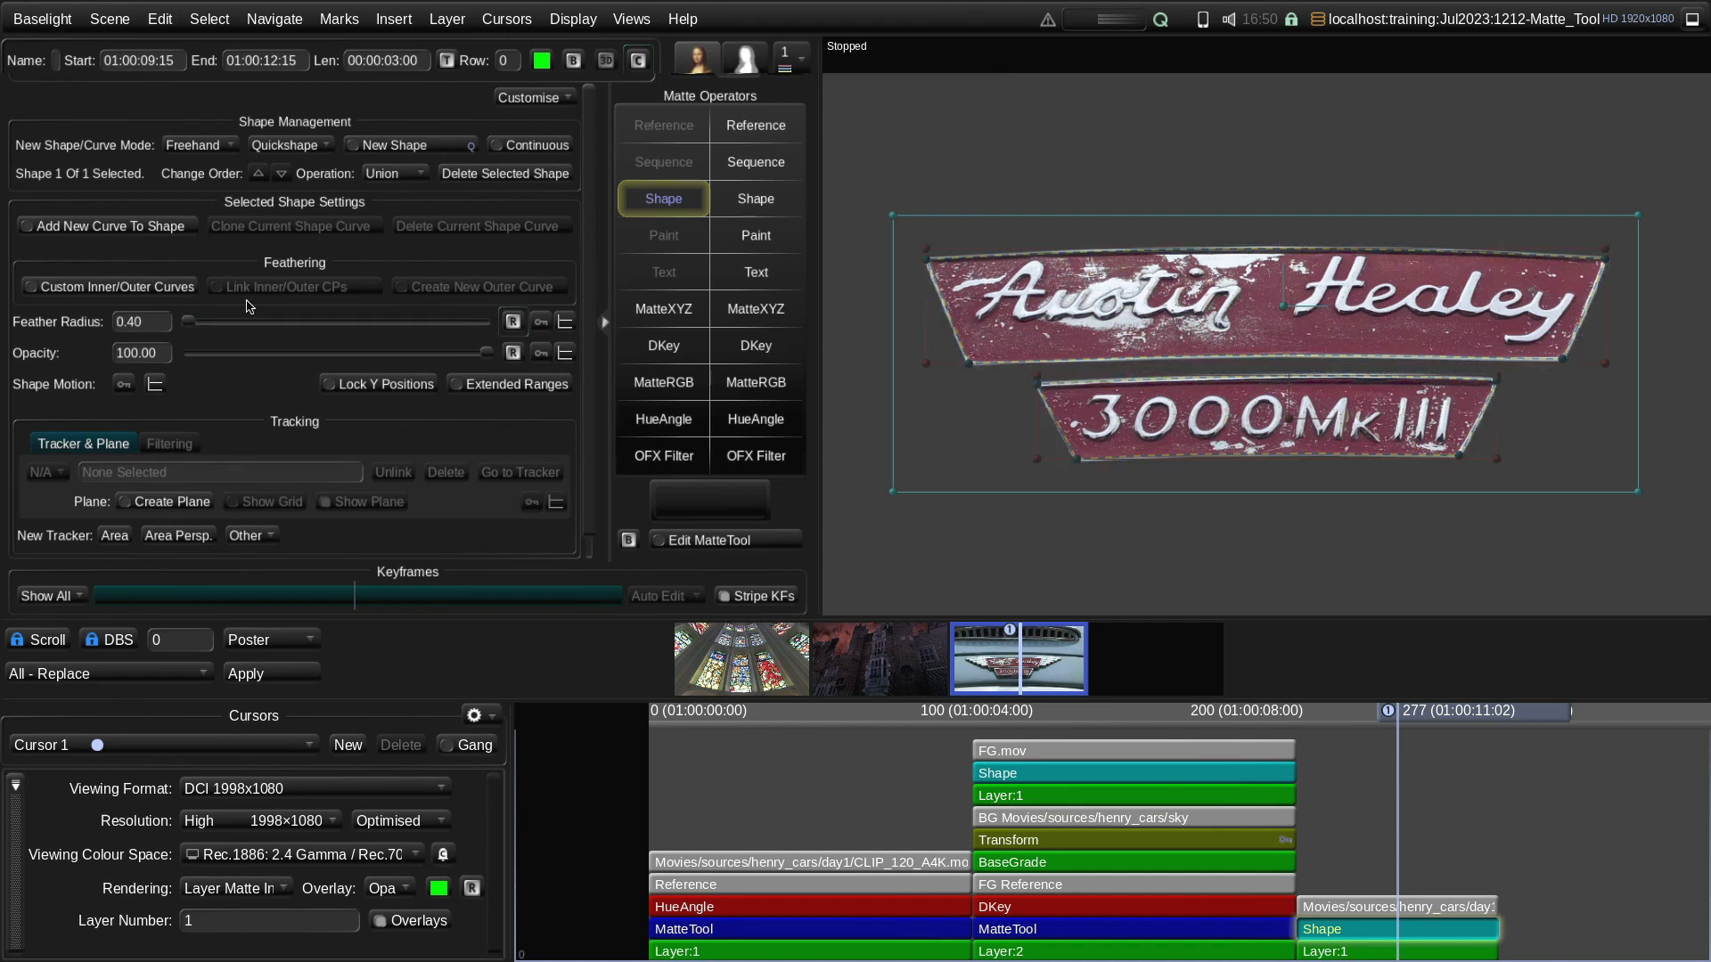
{"action": "left_click", "coordinate": [106, 293]}
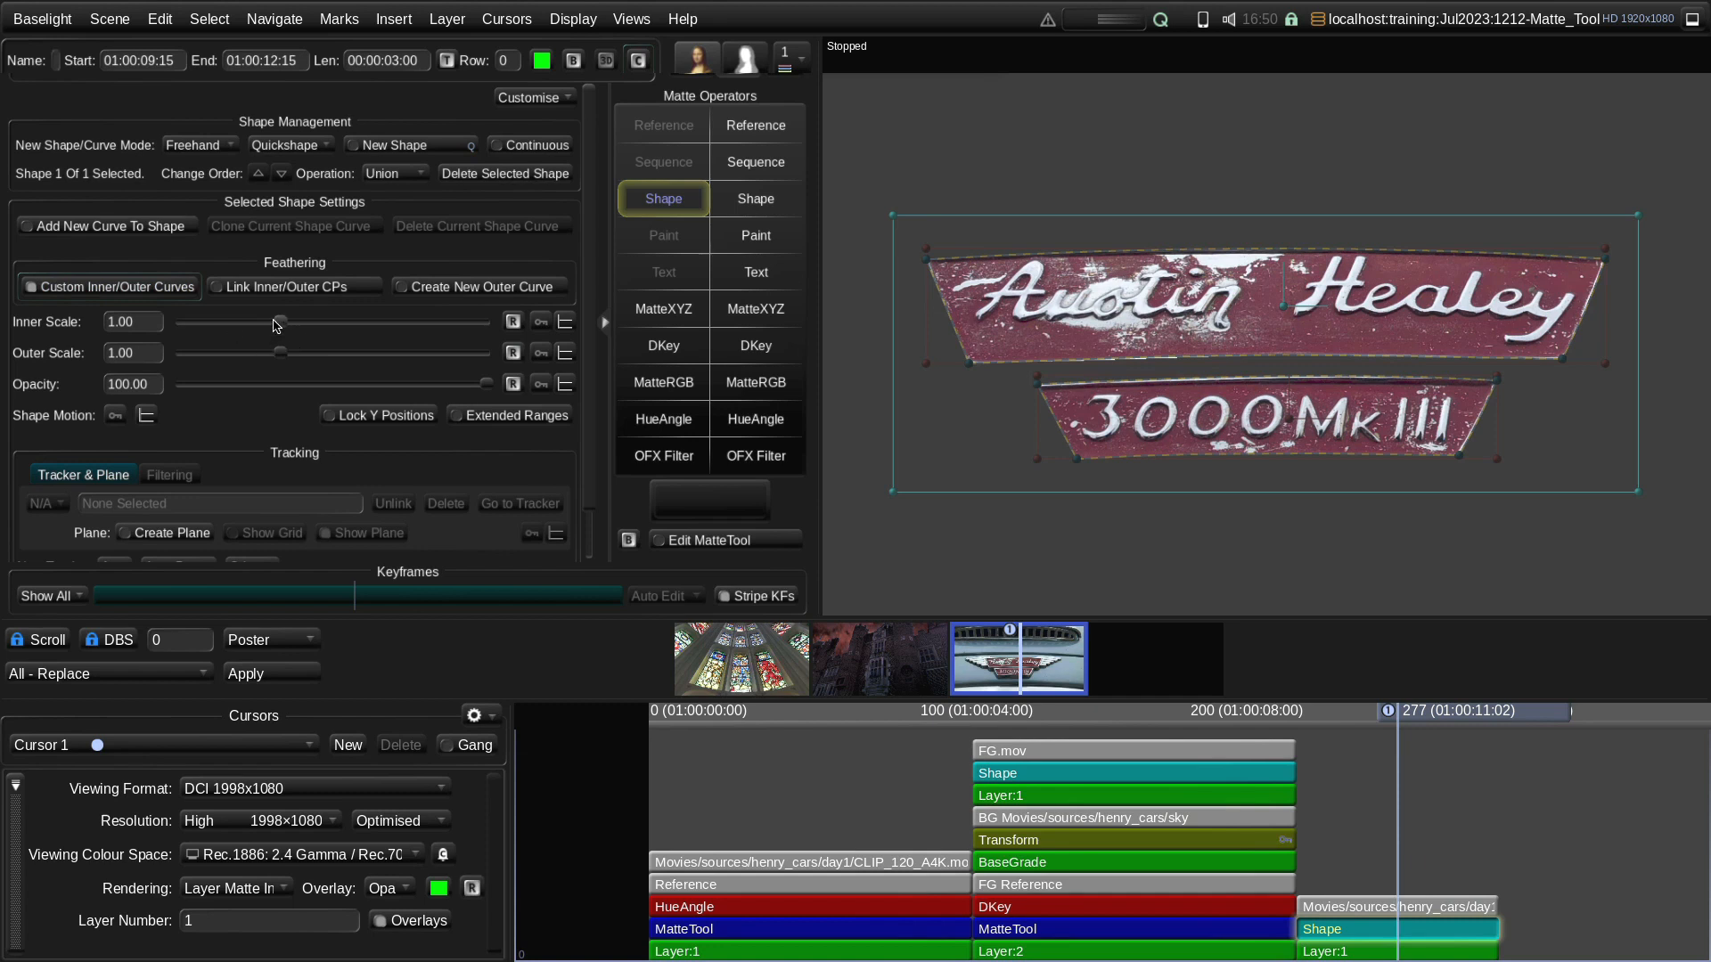
{"action": "left_click_drag", "start_coordinate": [279, 325], "coordinate": [270, 327]}
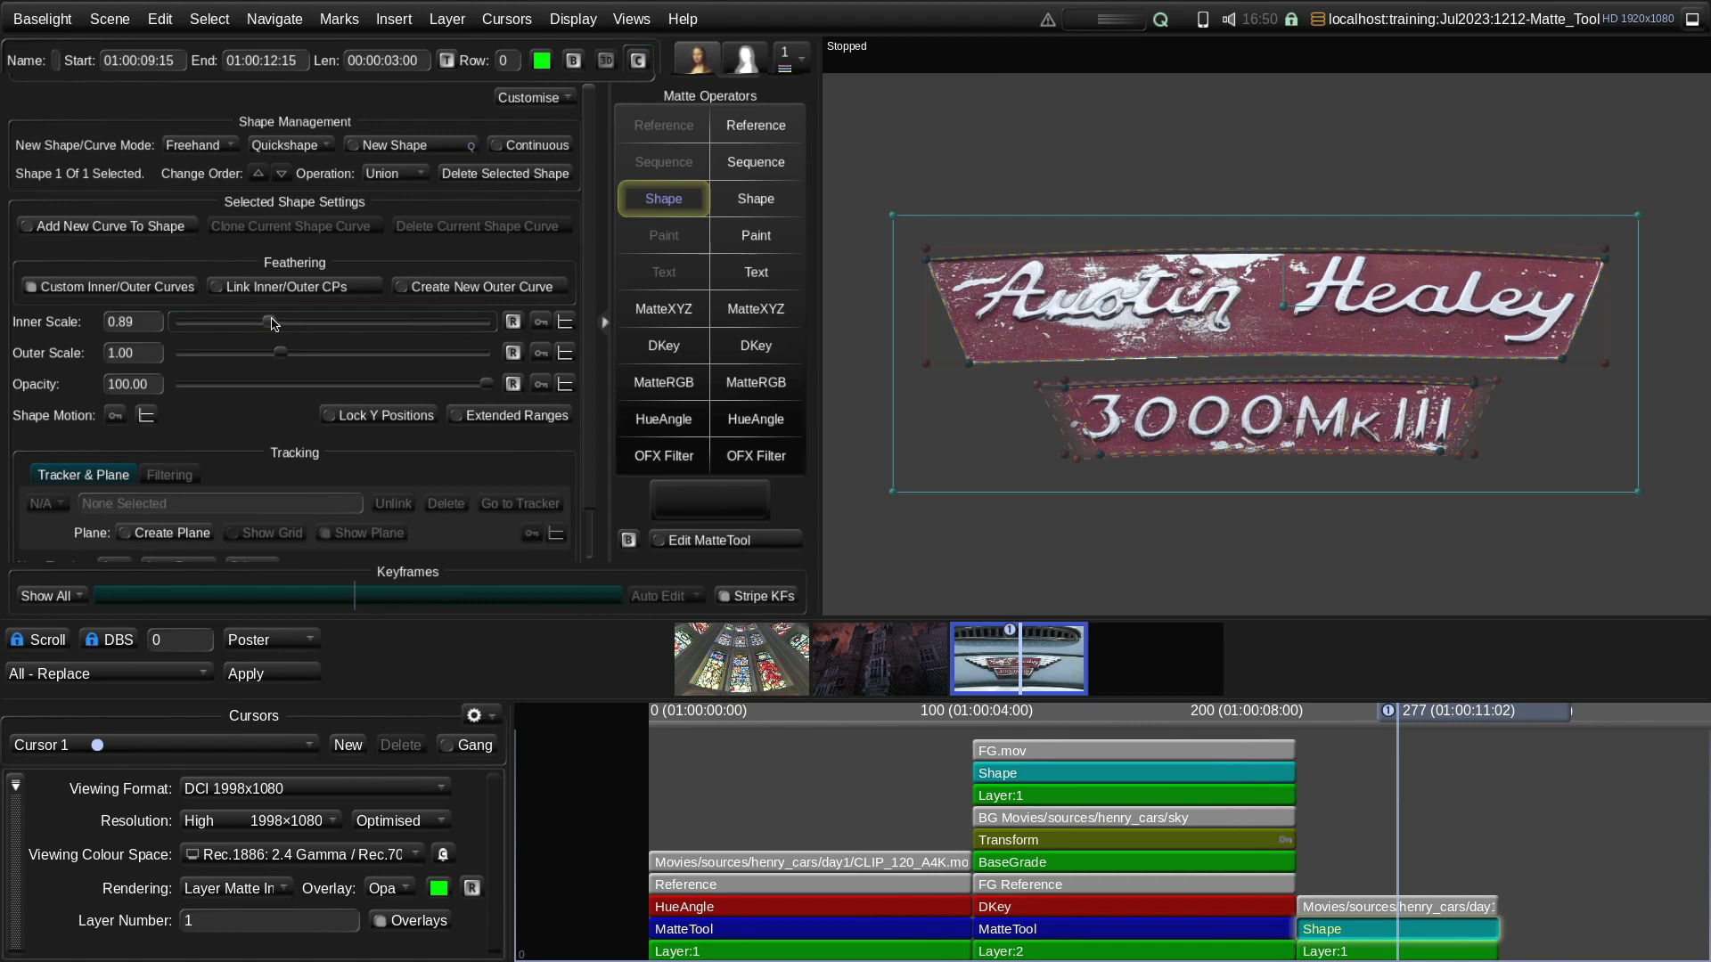
{"action": "left_click", "coordinate": [513, 322]}
{"action": "left_click", "coordinate": [158, 294]}
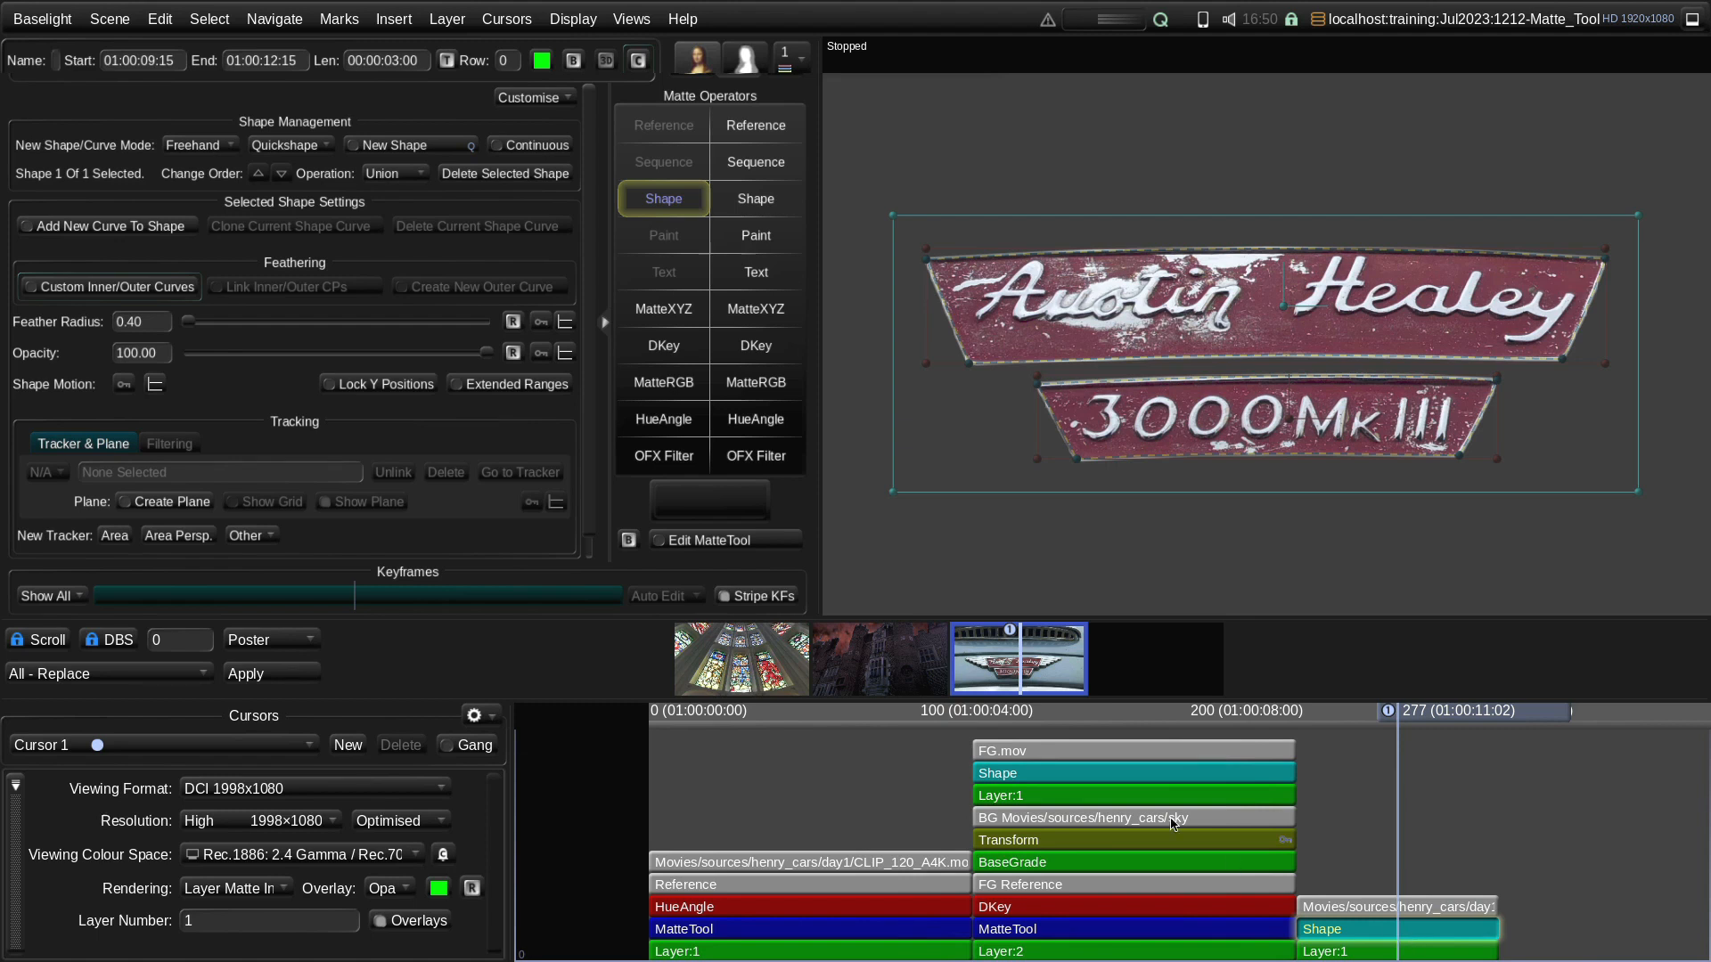
Add a MatteTool to the badge Shape, set its In/Out Blur radius to -3.69 in X and Y, and check the layer matte
{"action": "left_click", "coordinate": [734, 541]}
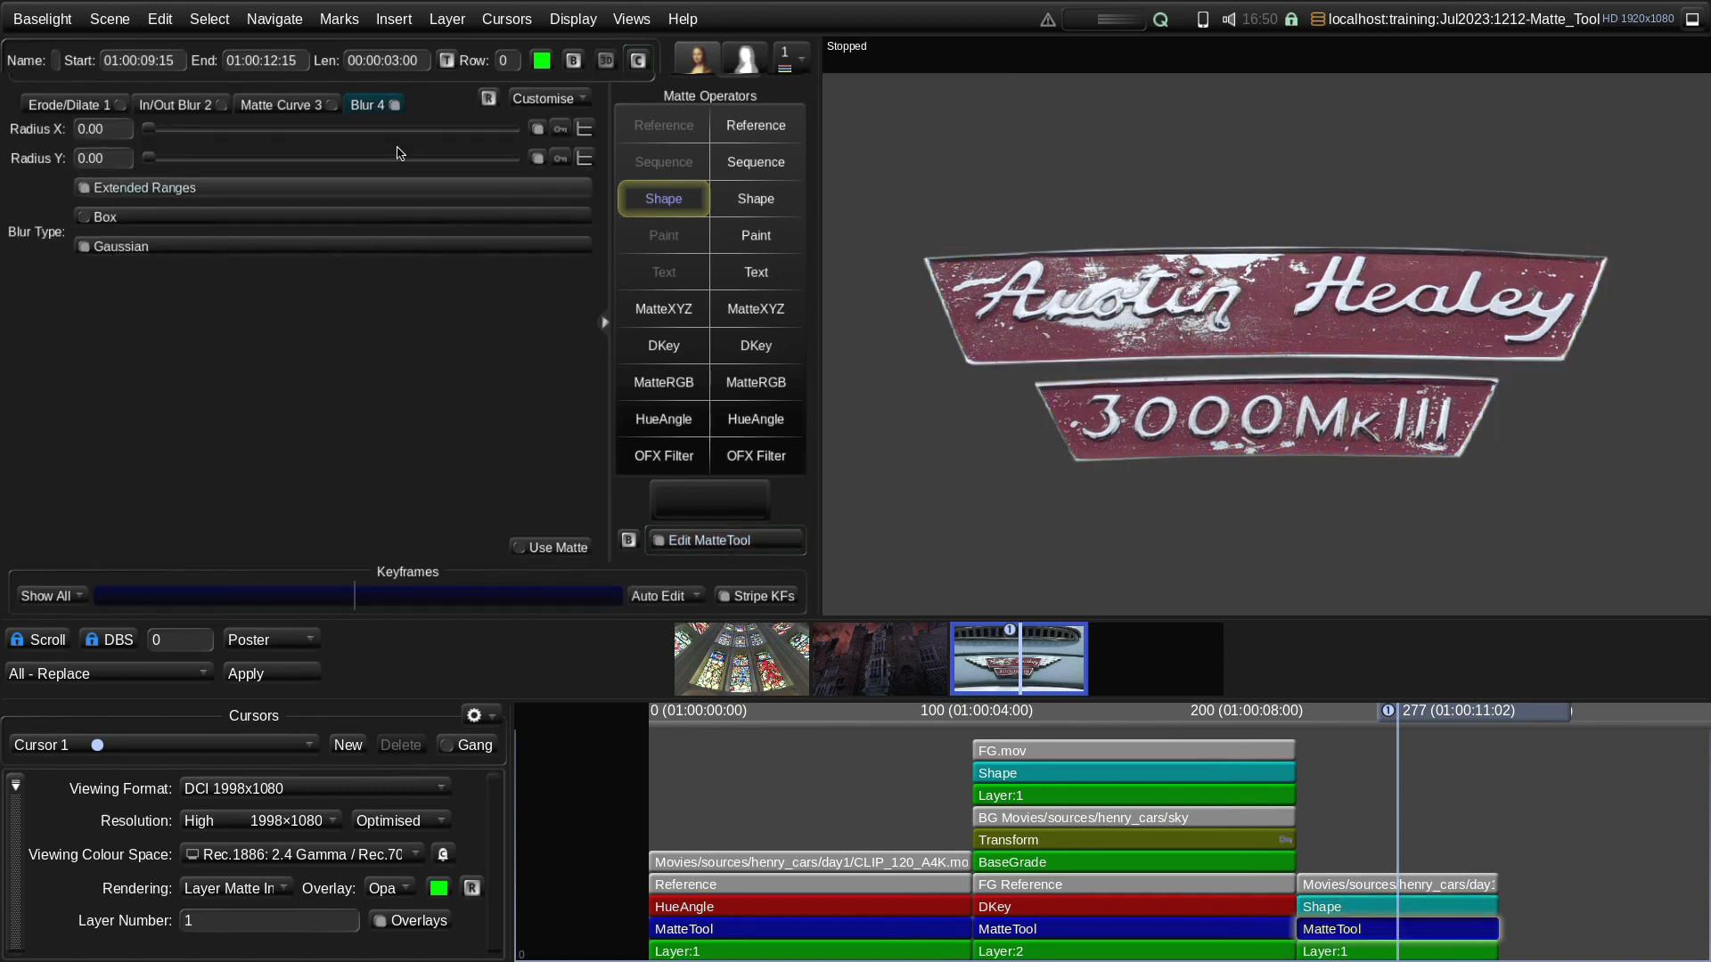
{"action": "left_click", "coordinate": [225, 106]}
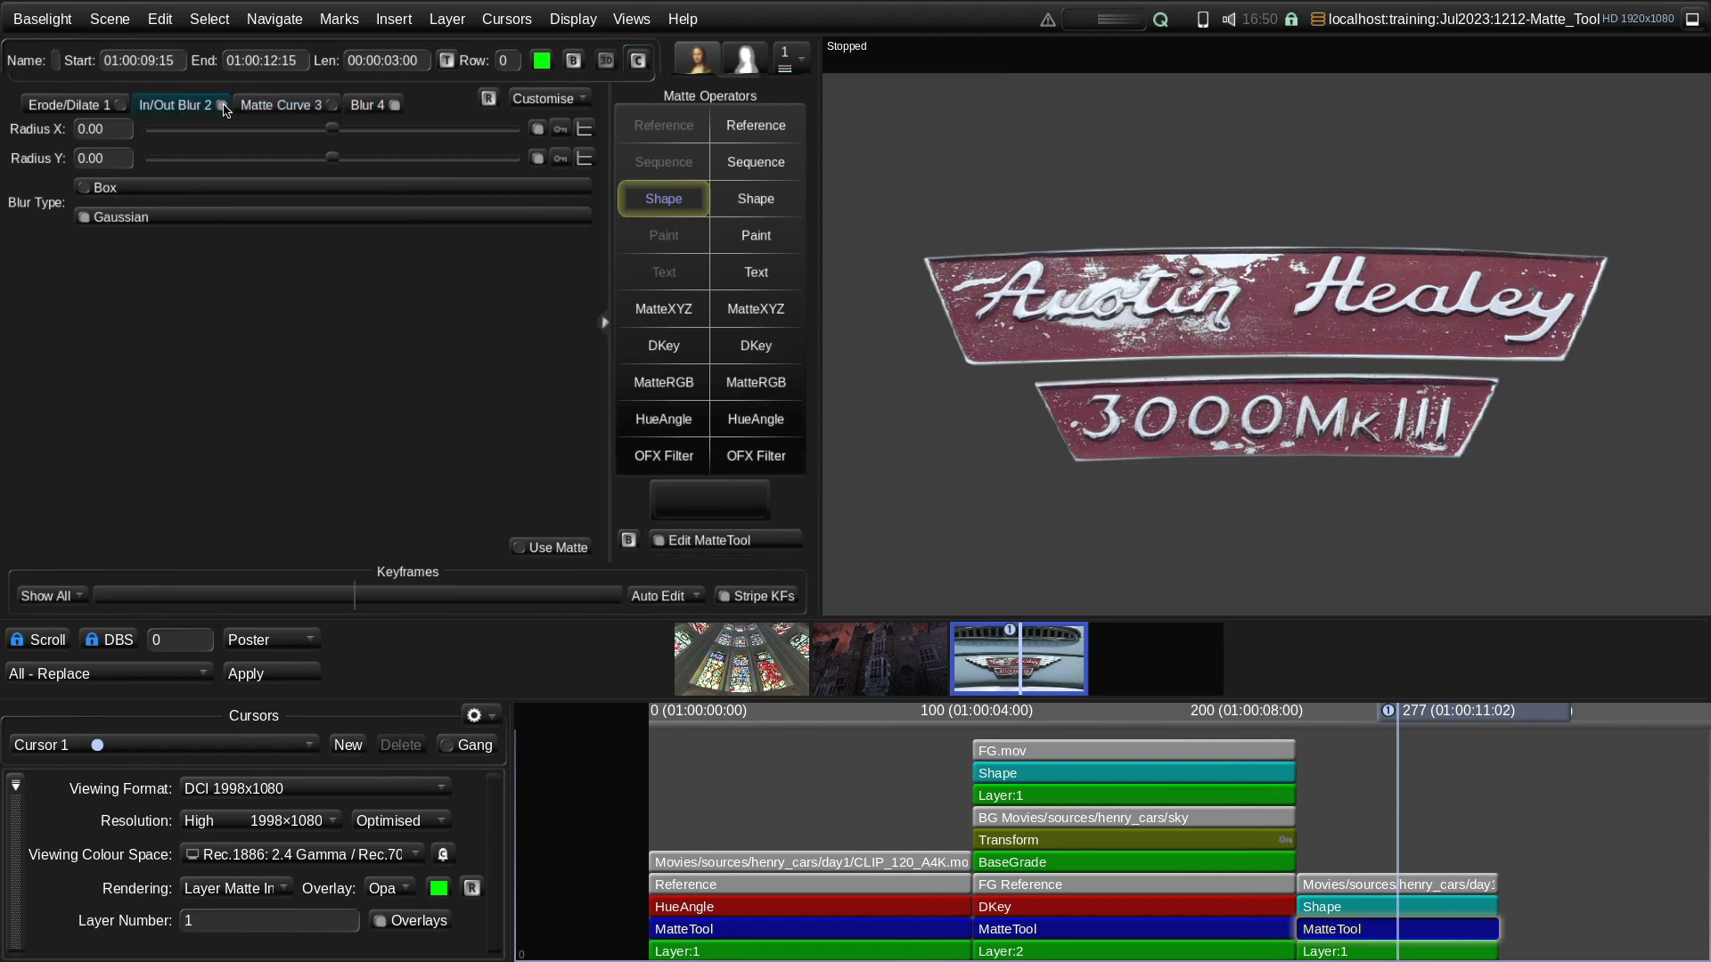
{"action": "left_click_drag", "start_coordinate": [333, 163], "coordinate": [320, 165]}
{"action": "key", "text": "m"}
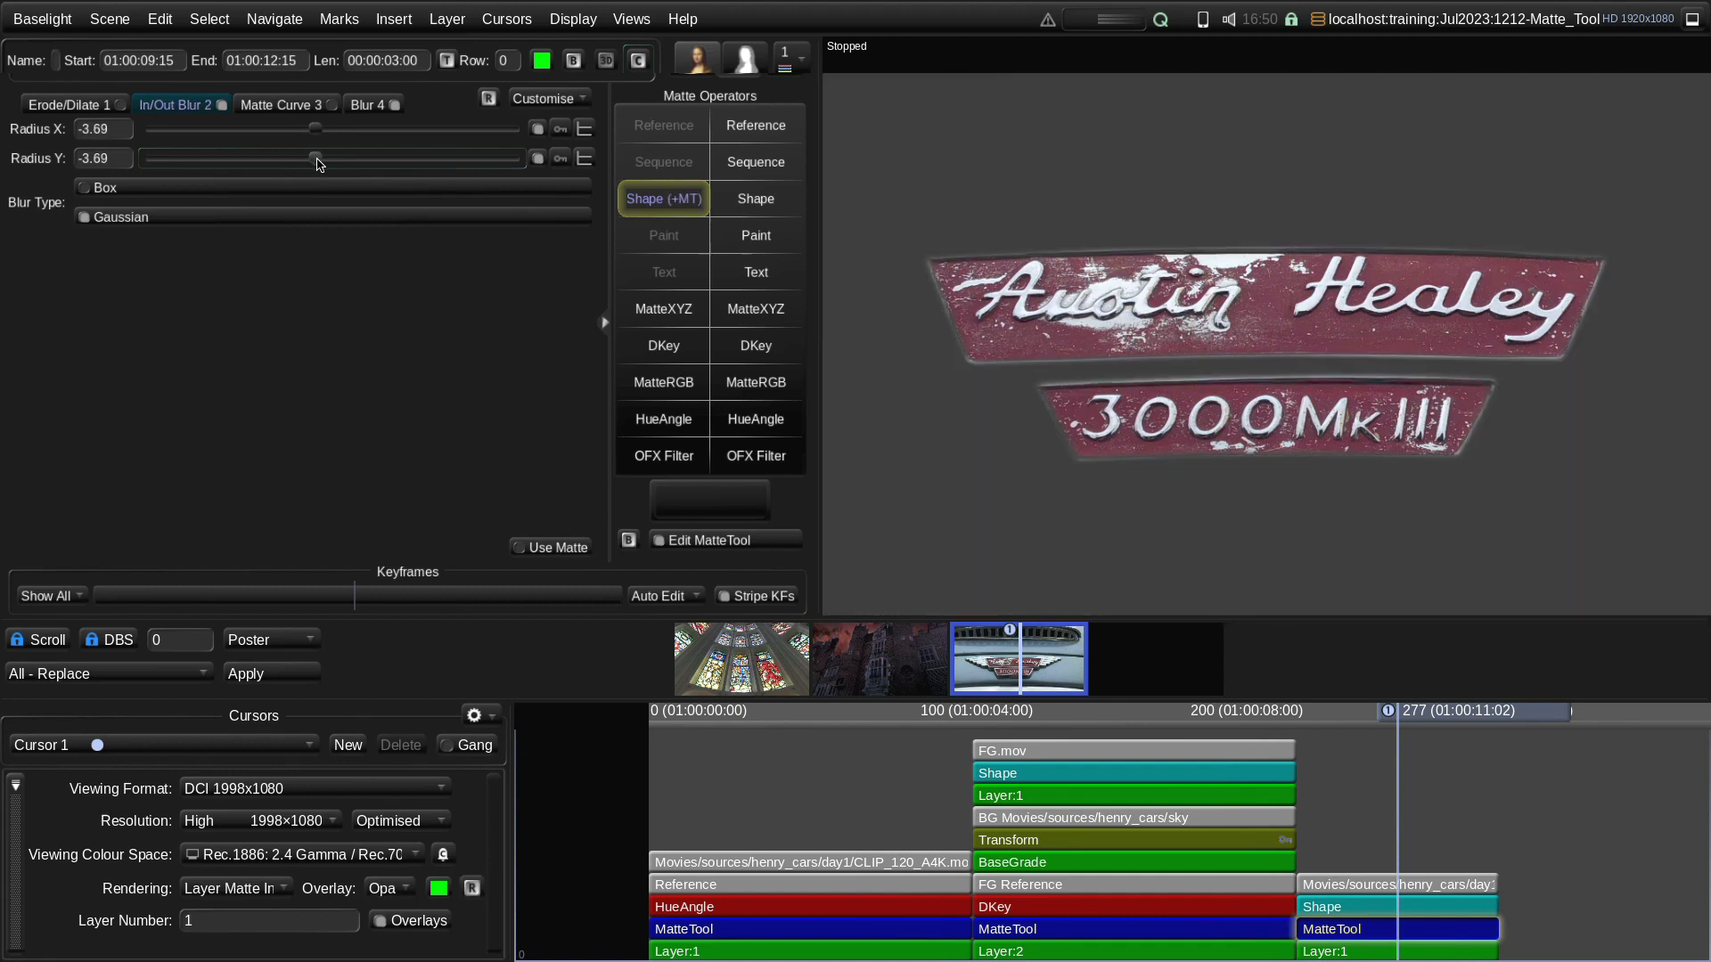
{"action": "key", "text": "m"}
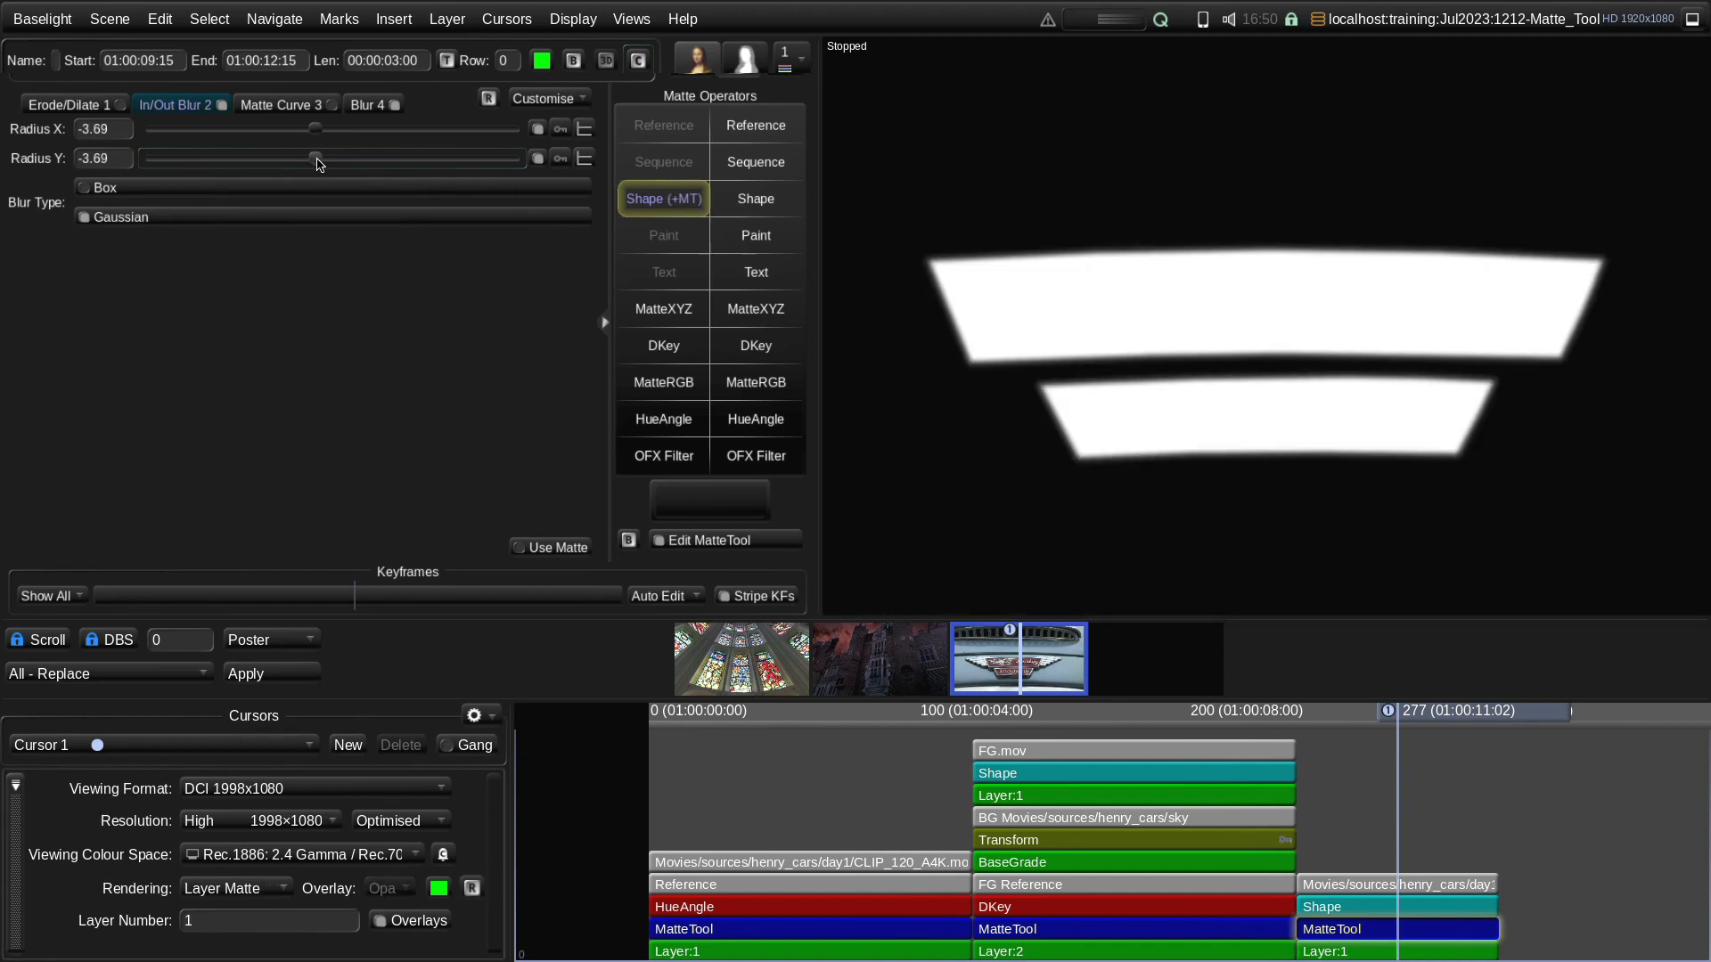
{"action": "key", "text": "m"}
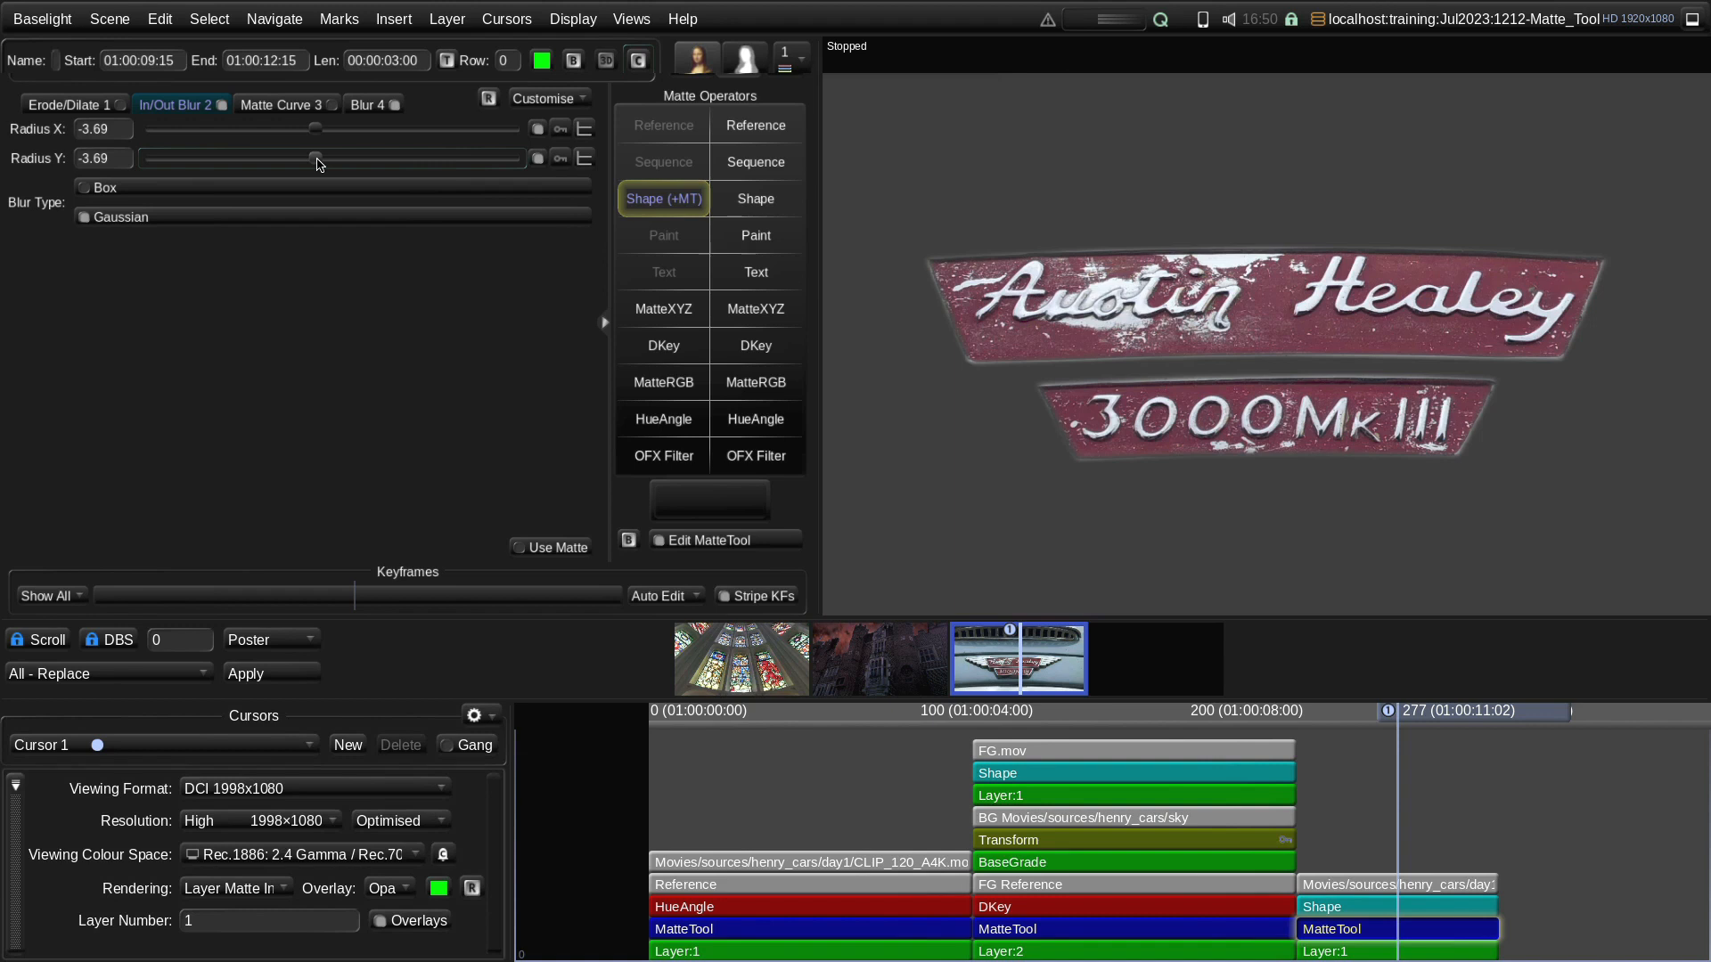
Enable the Matte Curve stage with the S-Curve preset and move its black point to an input of about 128
{"action": "left_click", "coordinate": [331, 108]}
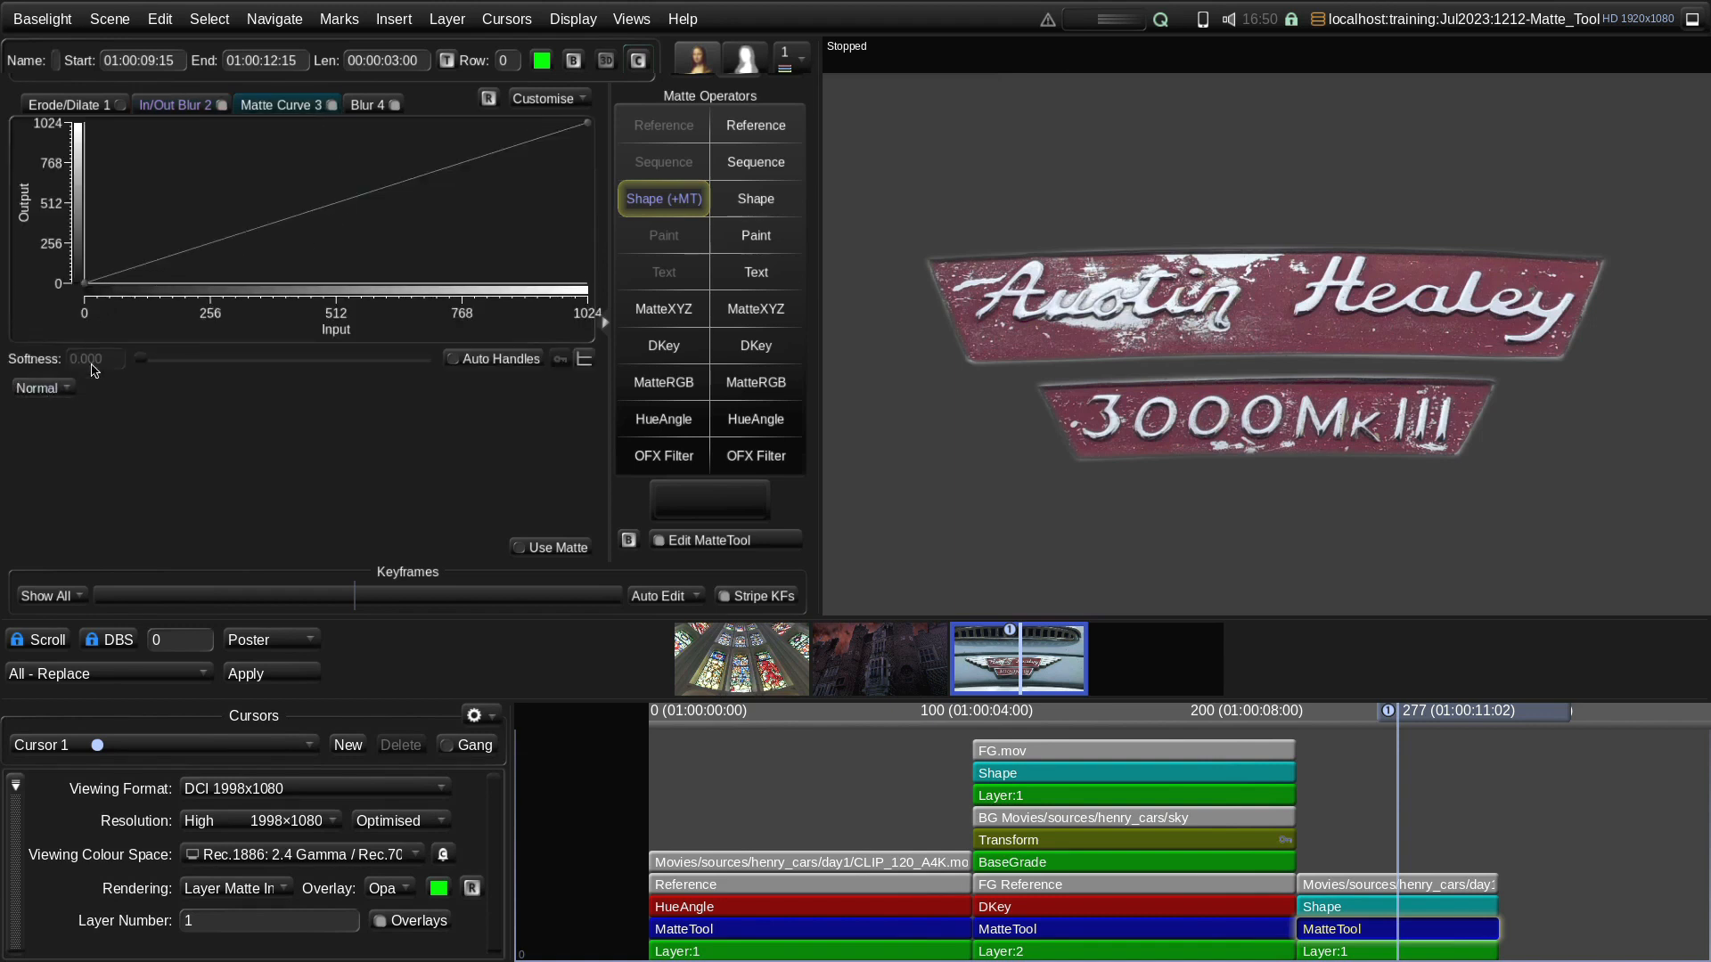
{"action": "left_click", "coordinate": [44, 388]}
{"action": "left_click", "coordinate": [58, 448]}
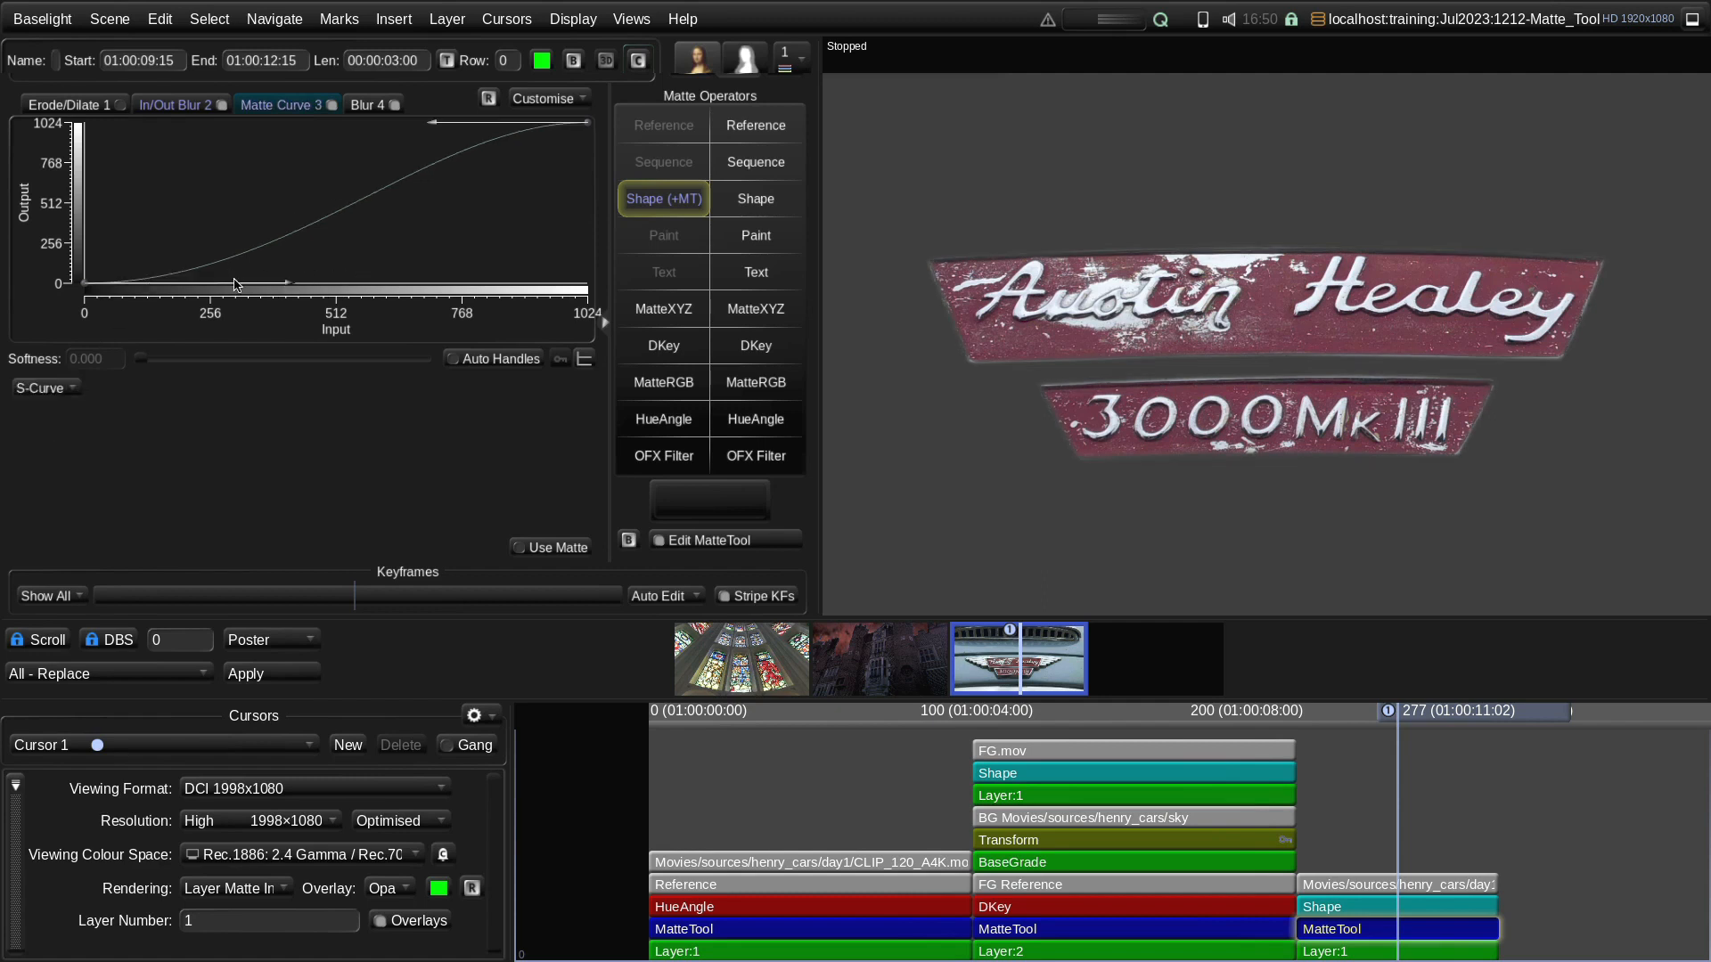
{"action": "left_click_drag", "start_coordinate": [85, 285], "coordinate": [147, 292]}
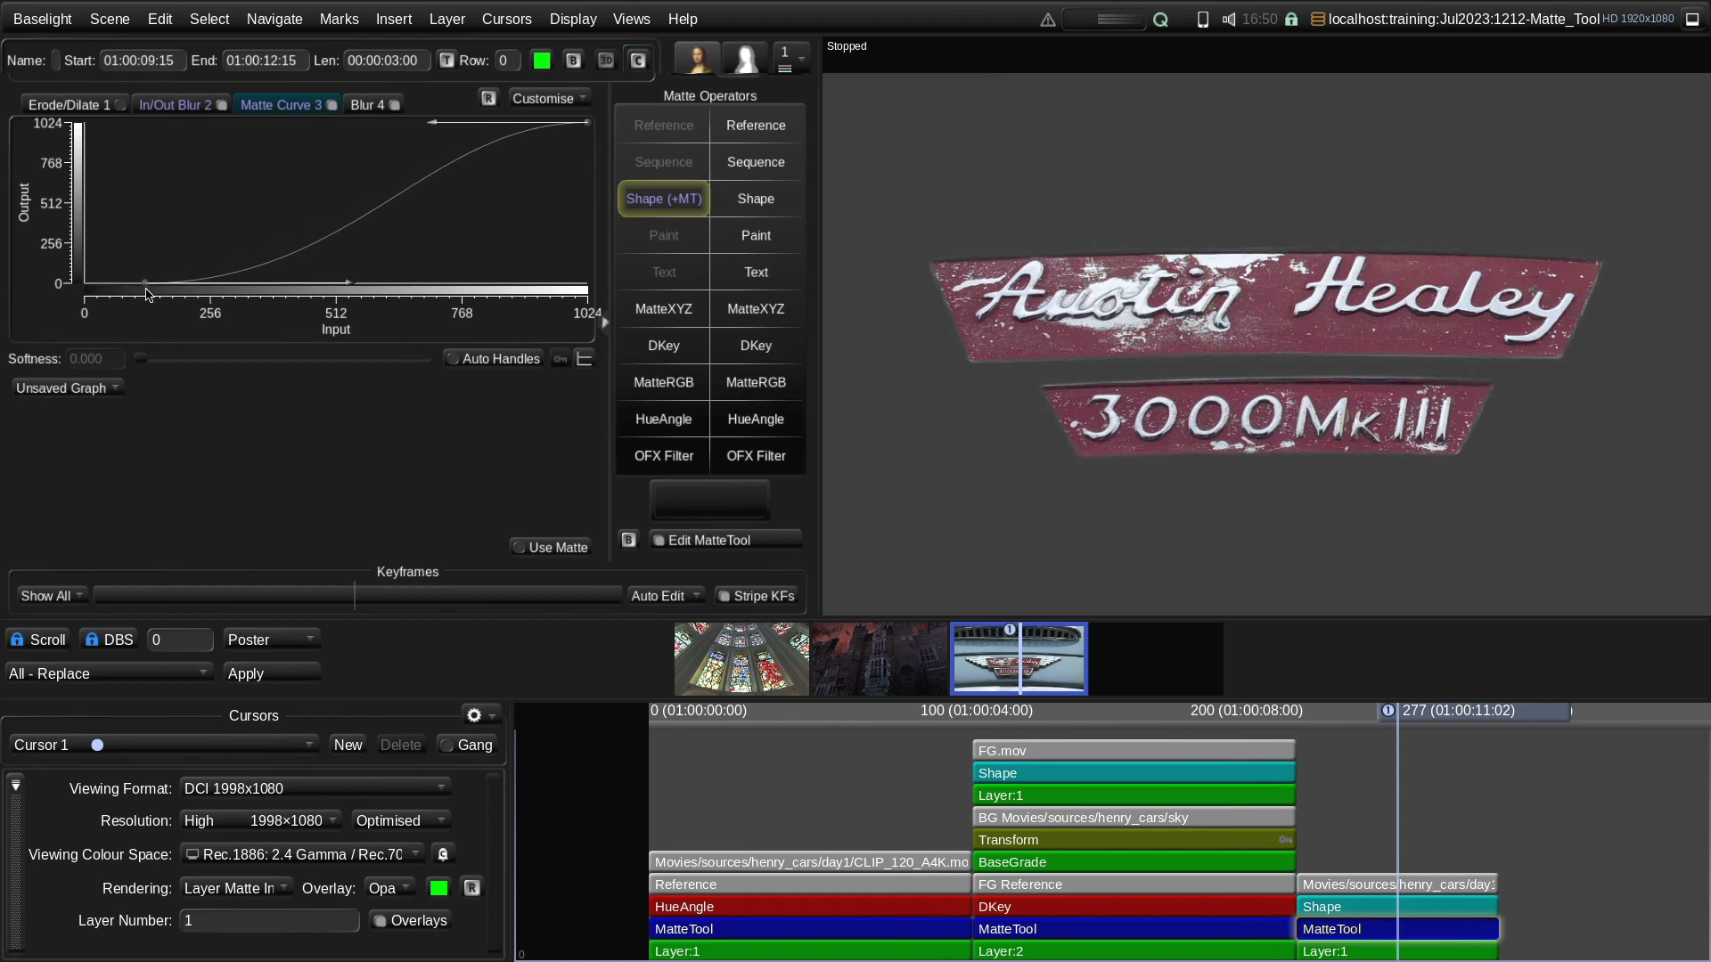
Shorten and slightly raise the Matte Curve's black point handle, and review the graded picture and the badge Shape outline
{"action": "left_click_drag", "start_coordinate": [350, 284], "coordinate": [312, 274]}
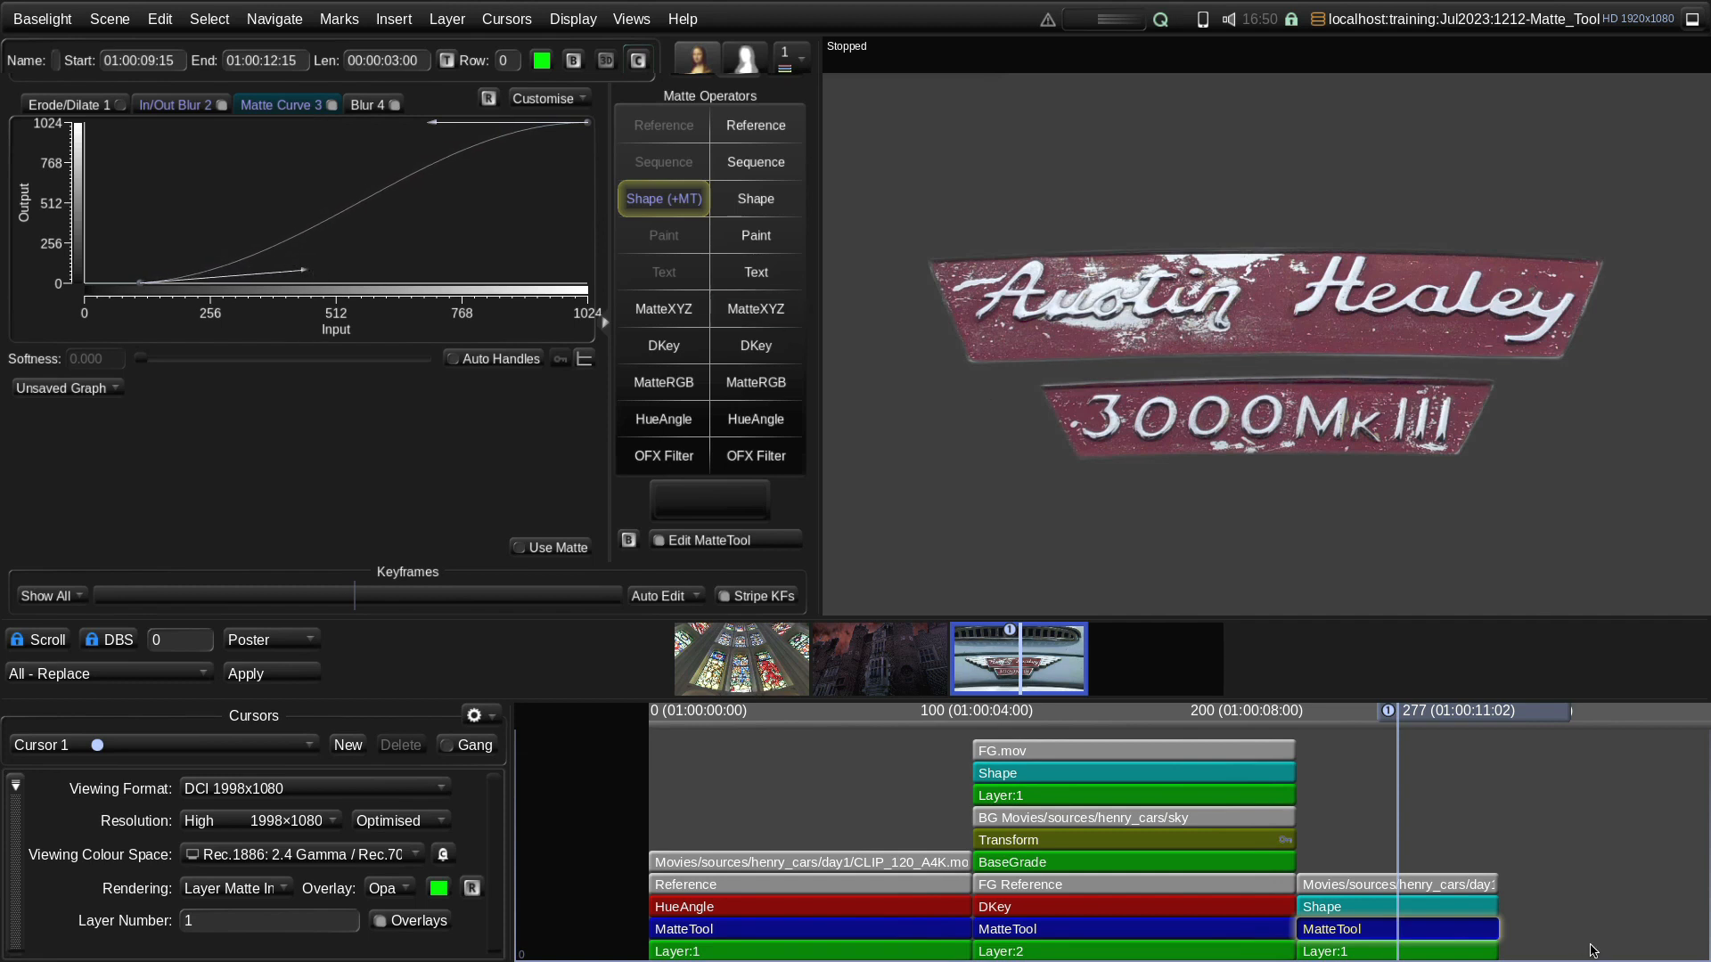
{"action": "key", "text": "Down"}
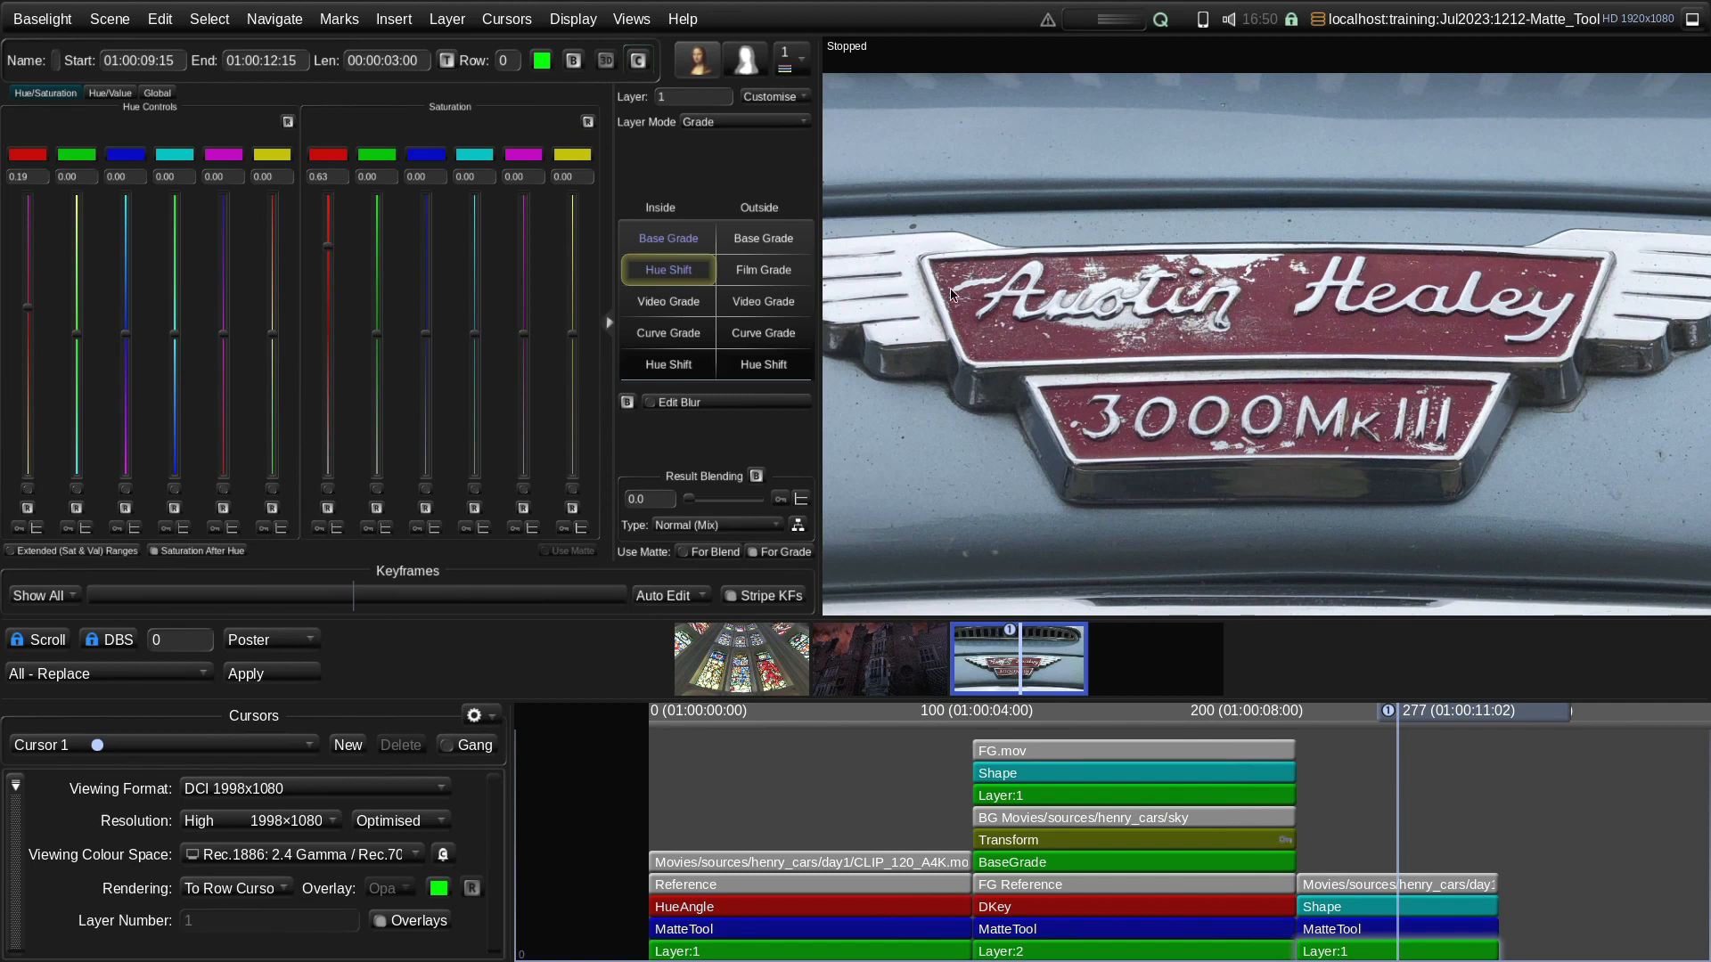
{"action": "left_click", "coordinate": [1450, 907]}
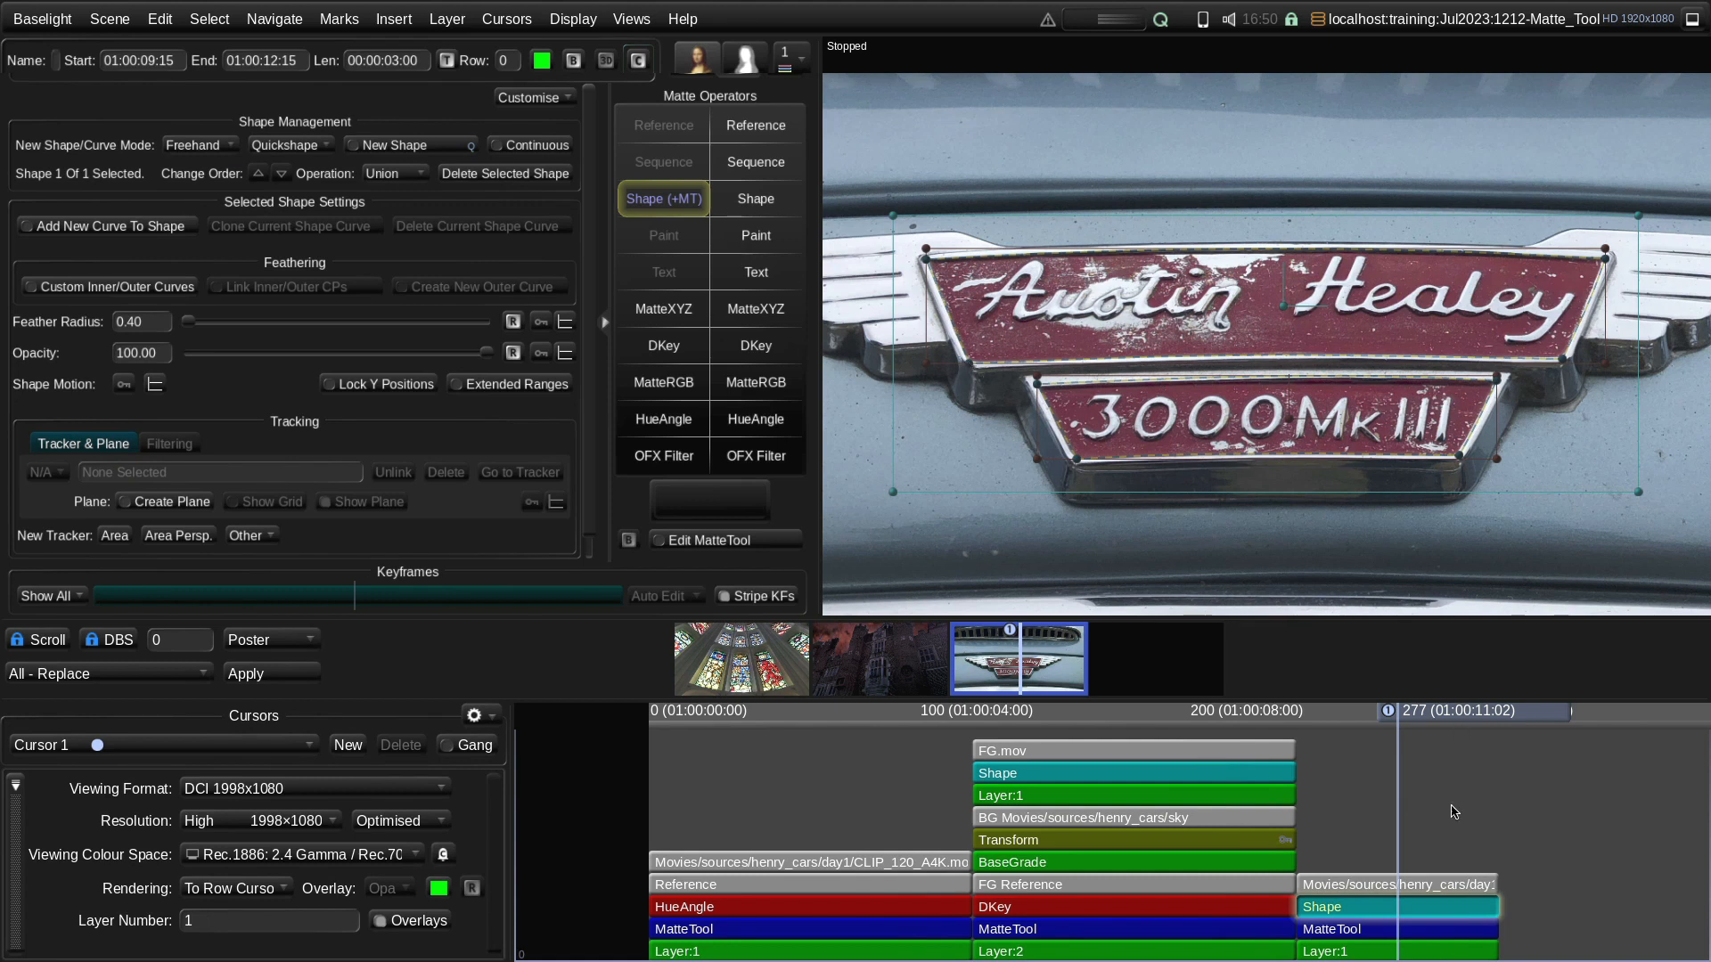
Switch off the badge MatteTool's In/Out Blur and Matte Curve stages and display the black-and-white layer matte
{"action": "left_click", "coordinate": [1430, 931]}
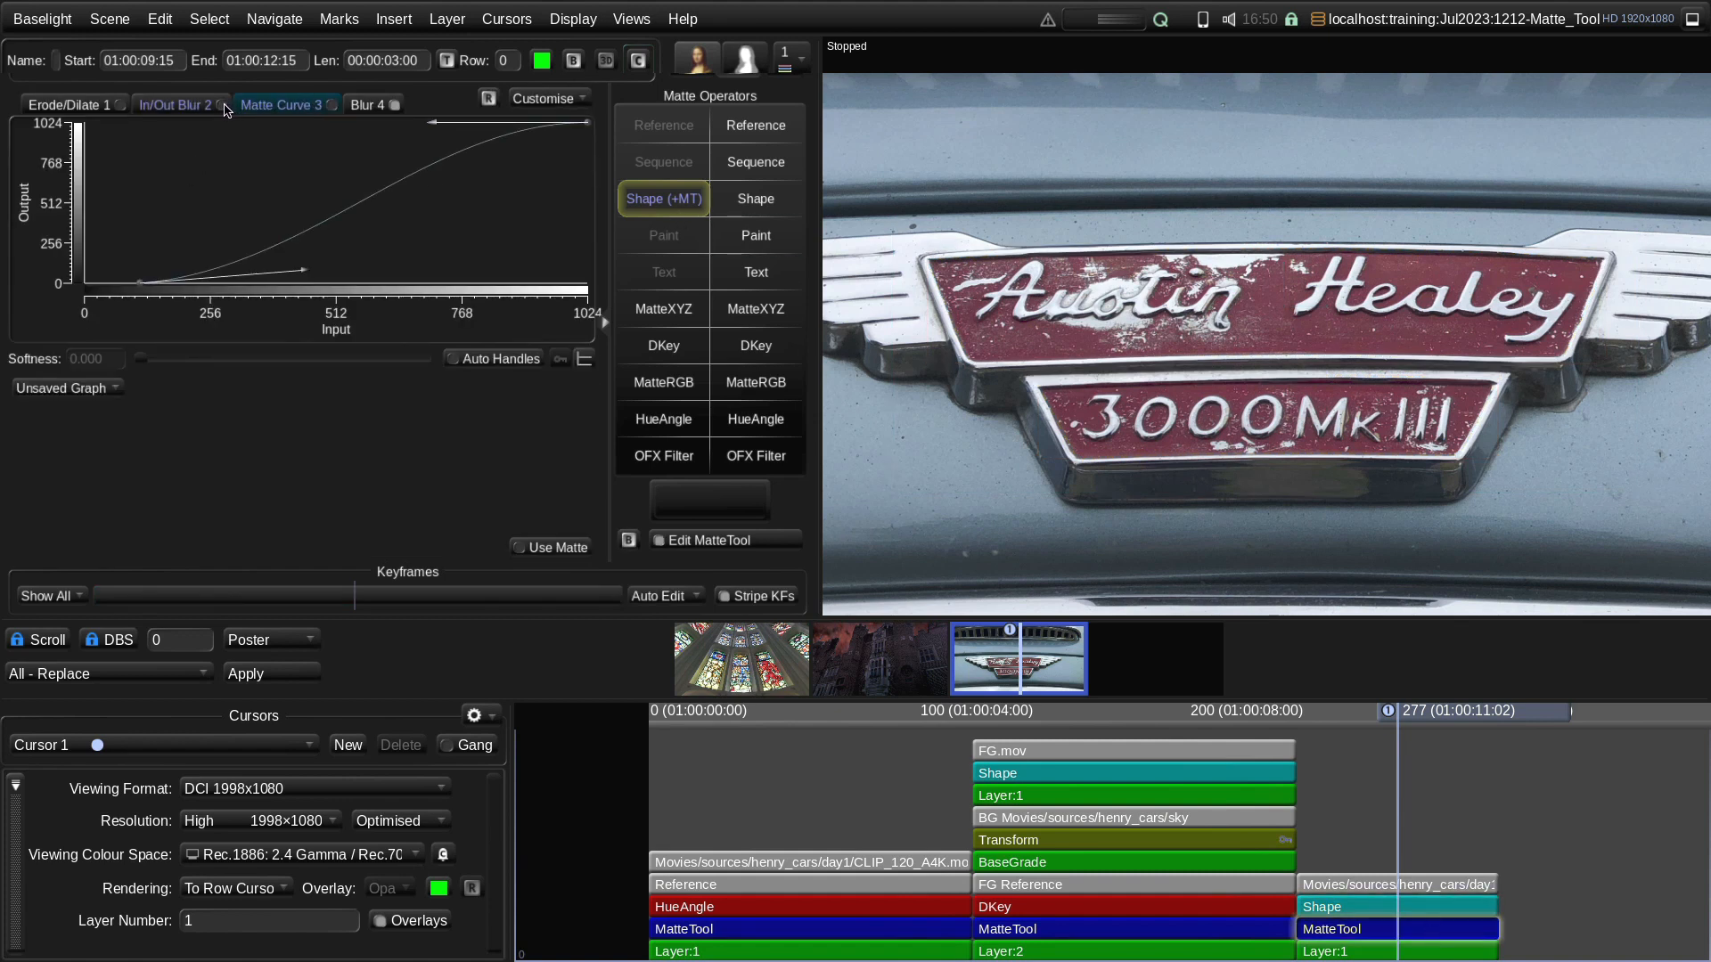
{"action": "key", "text": "m"}
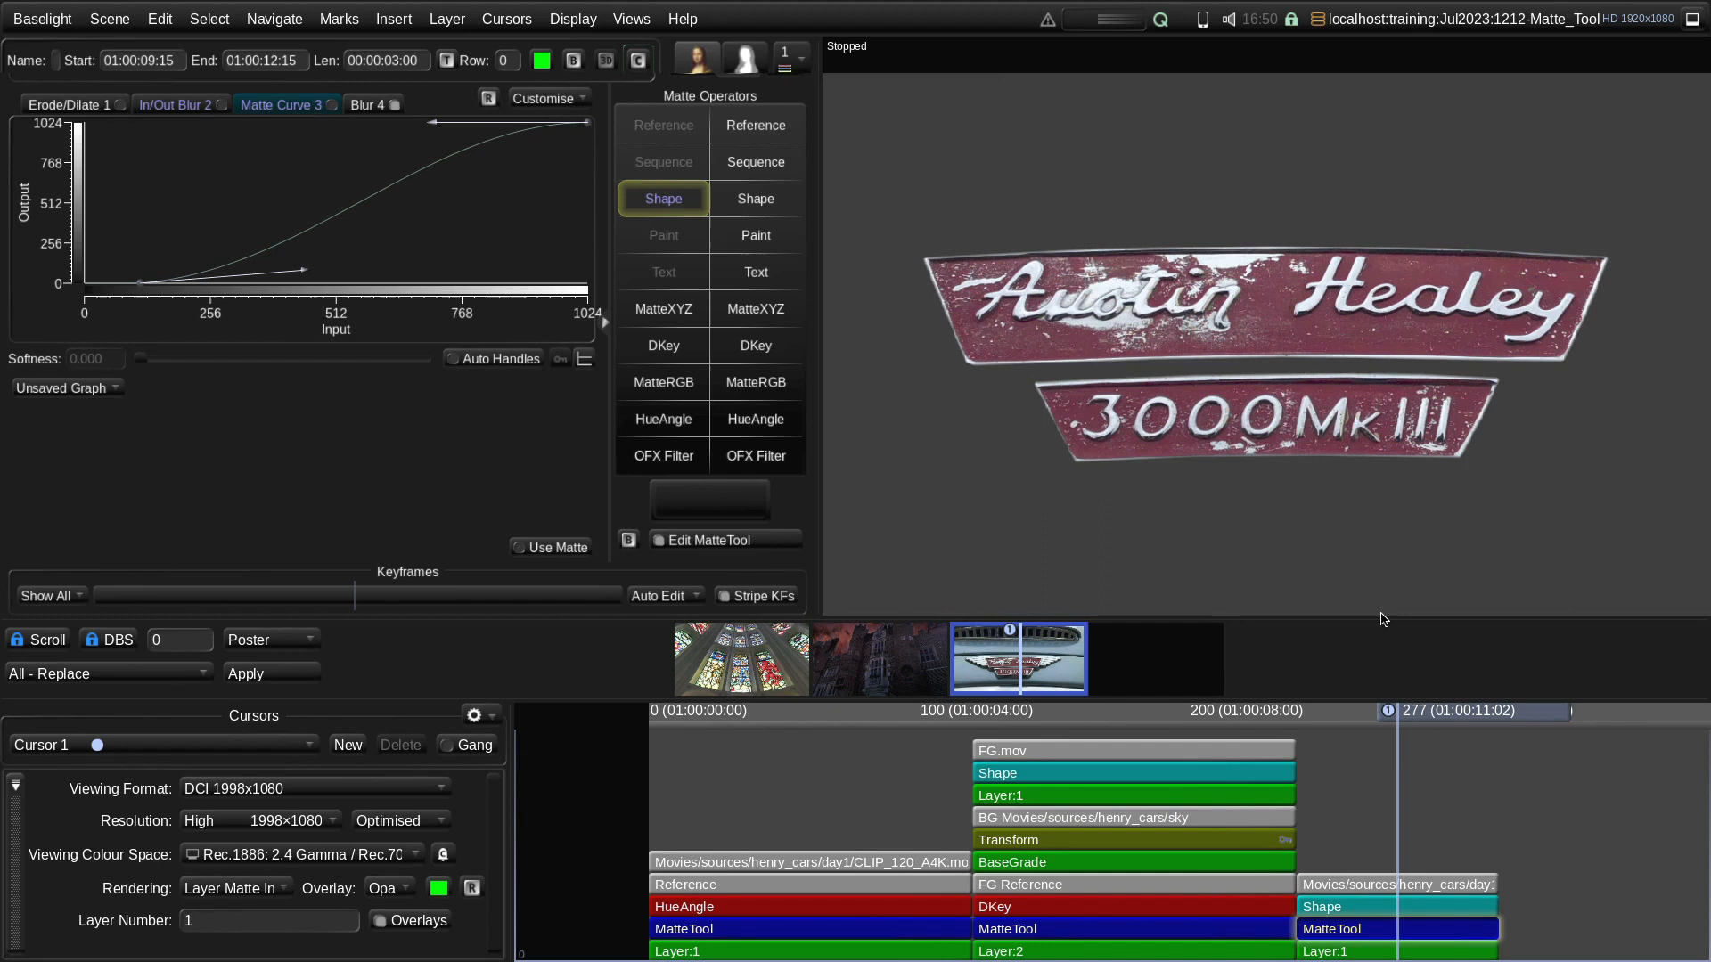
{"action": "key", "text": "m"}
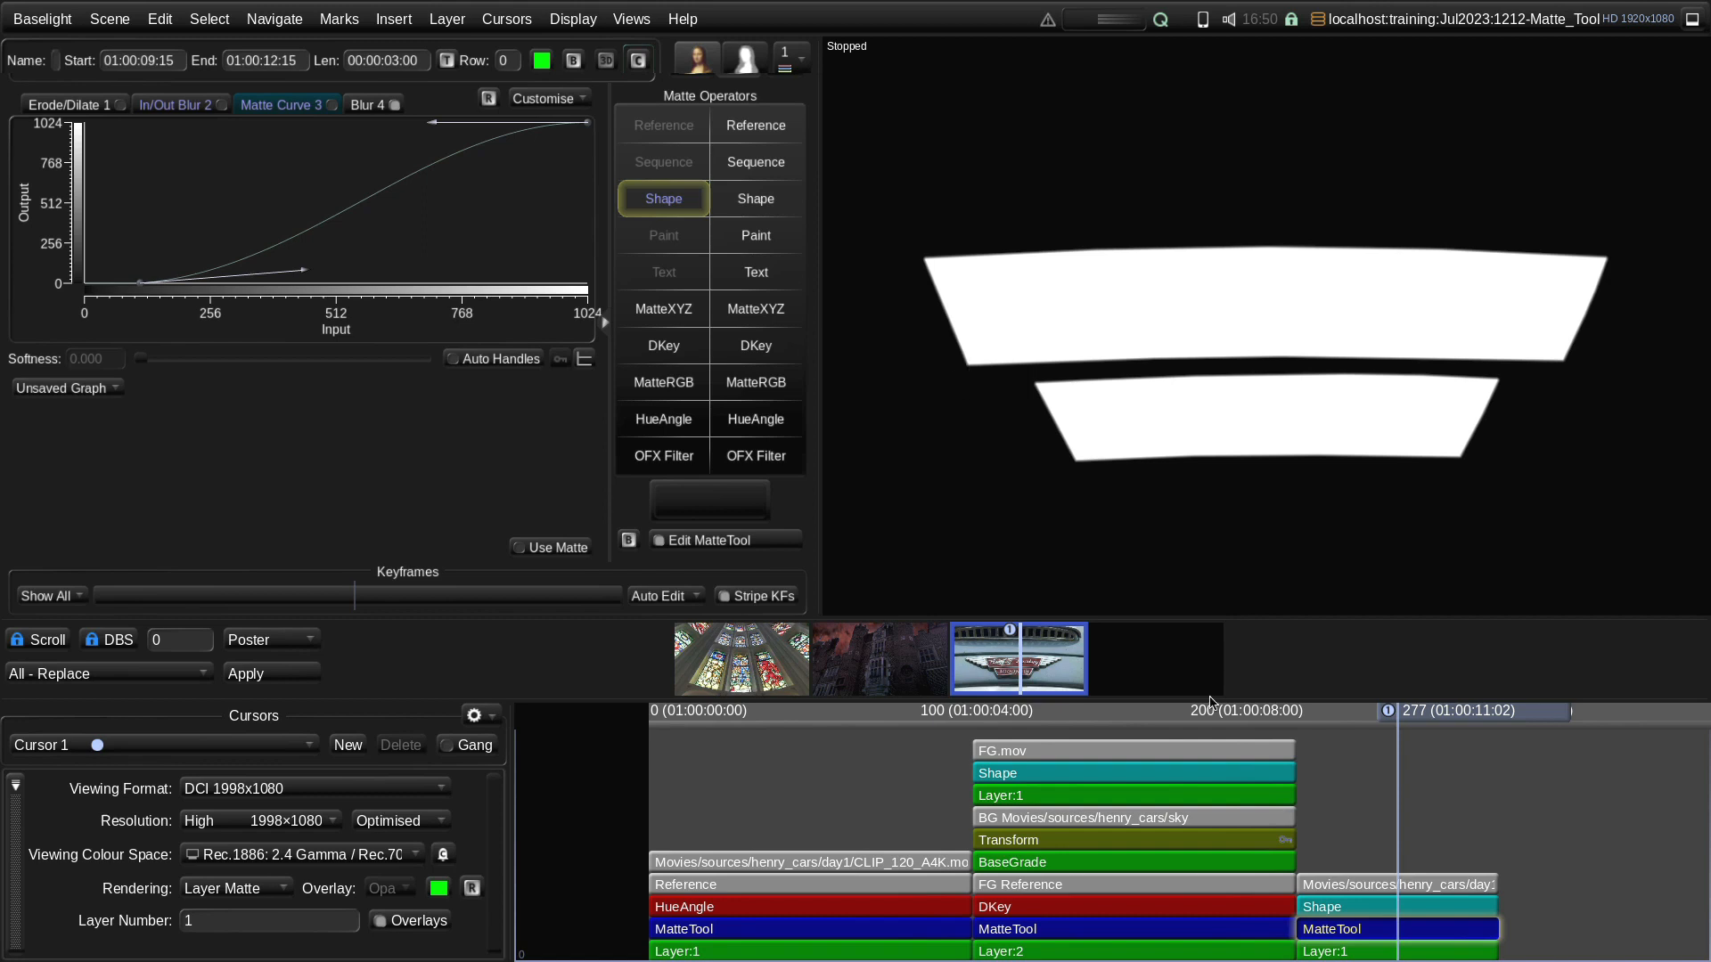
Add a Median stage to the badge MatteTool and set its Radius X and Radius Y to 8.4
{"action": "left_click", "coordinate": [580, 102]}
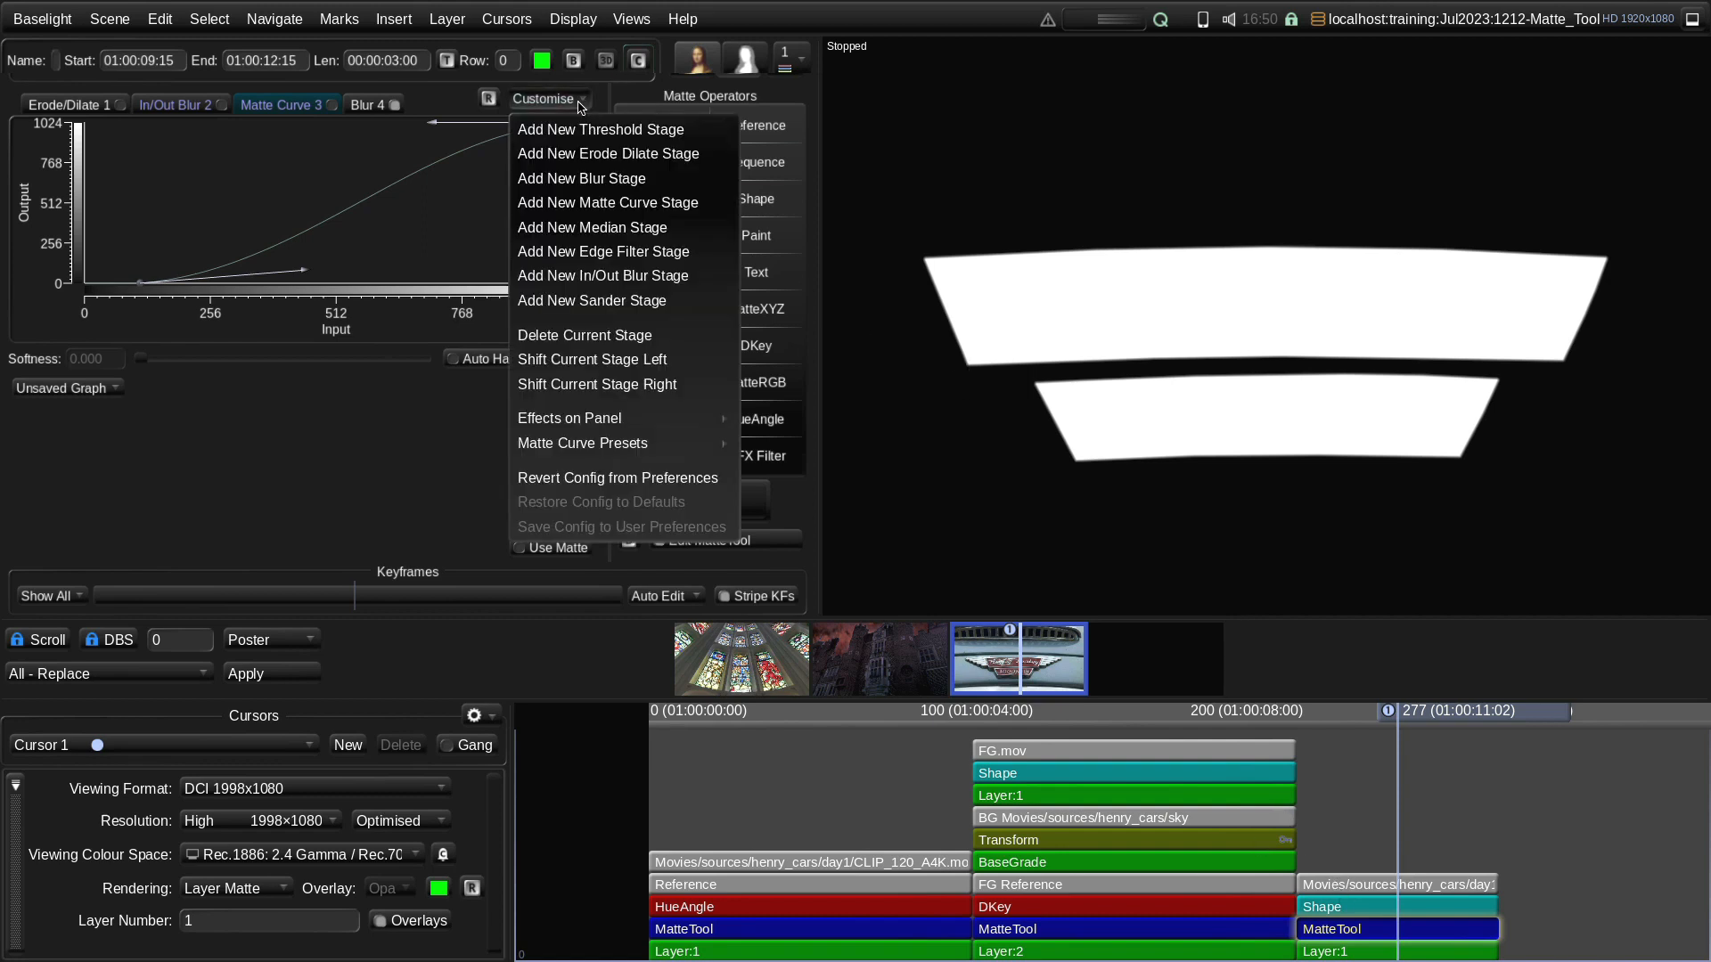
{"action": "left_click", "coordinate": [642, 229]}
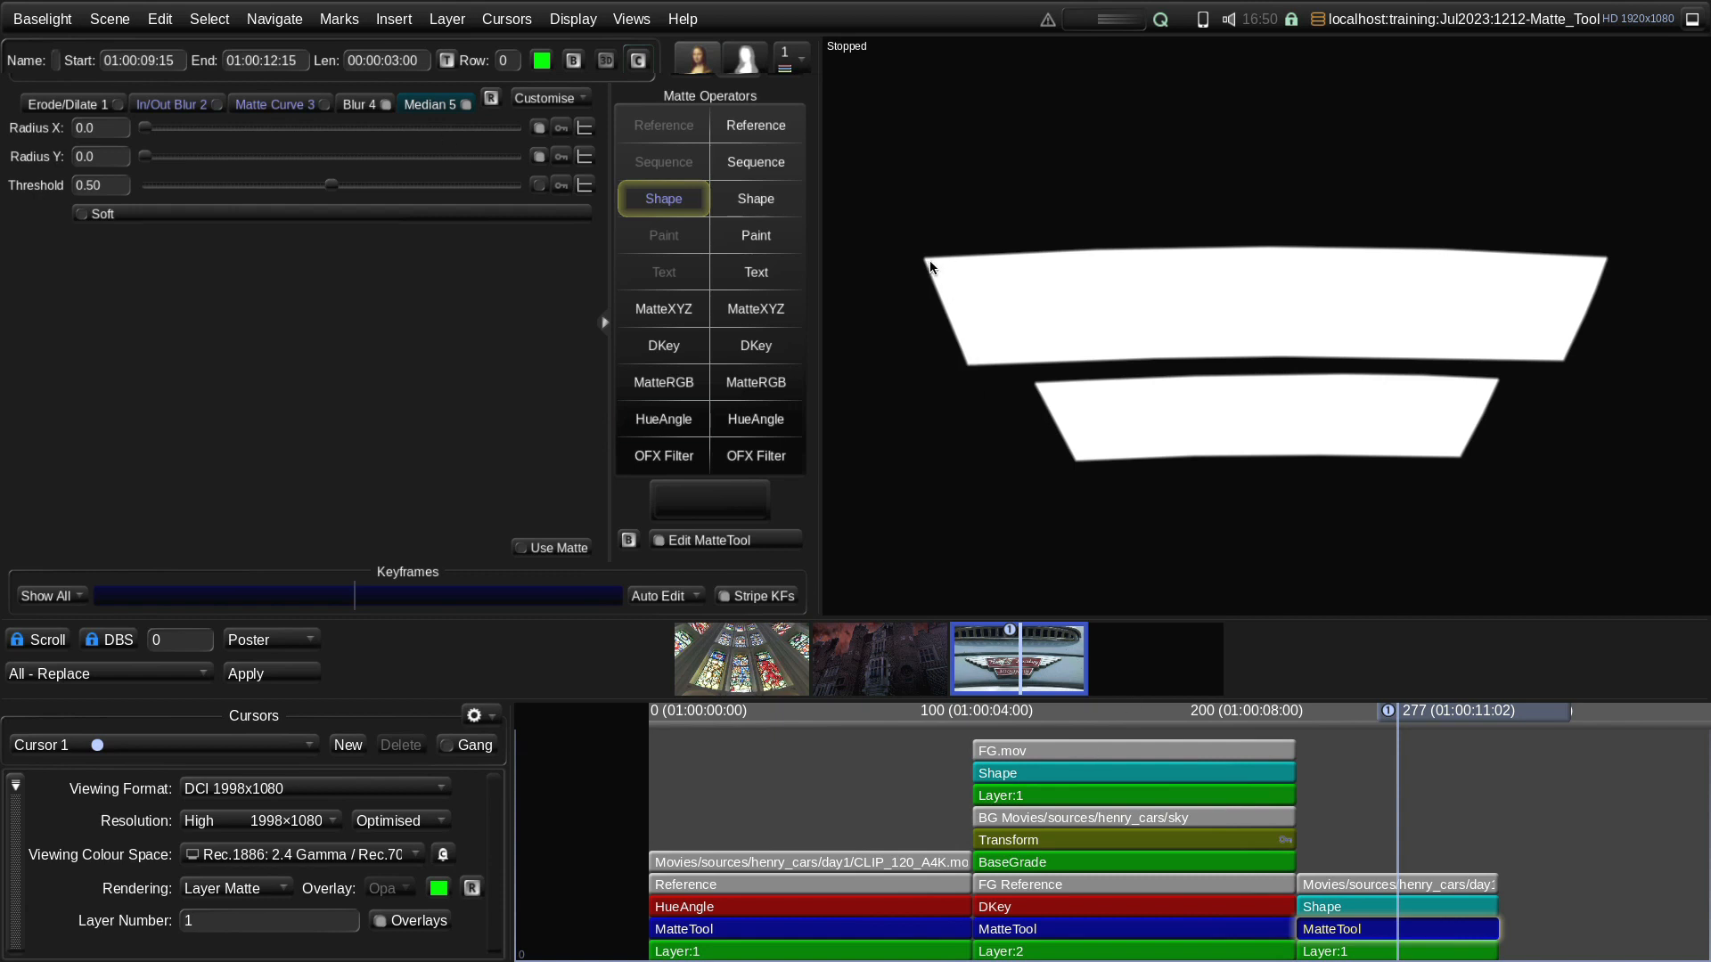
{"action": "left_click_drag", "start_coordinate": [147, 161], "coordinate": [456, 162]}
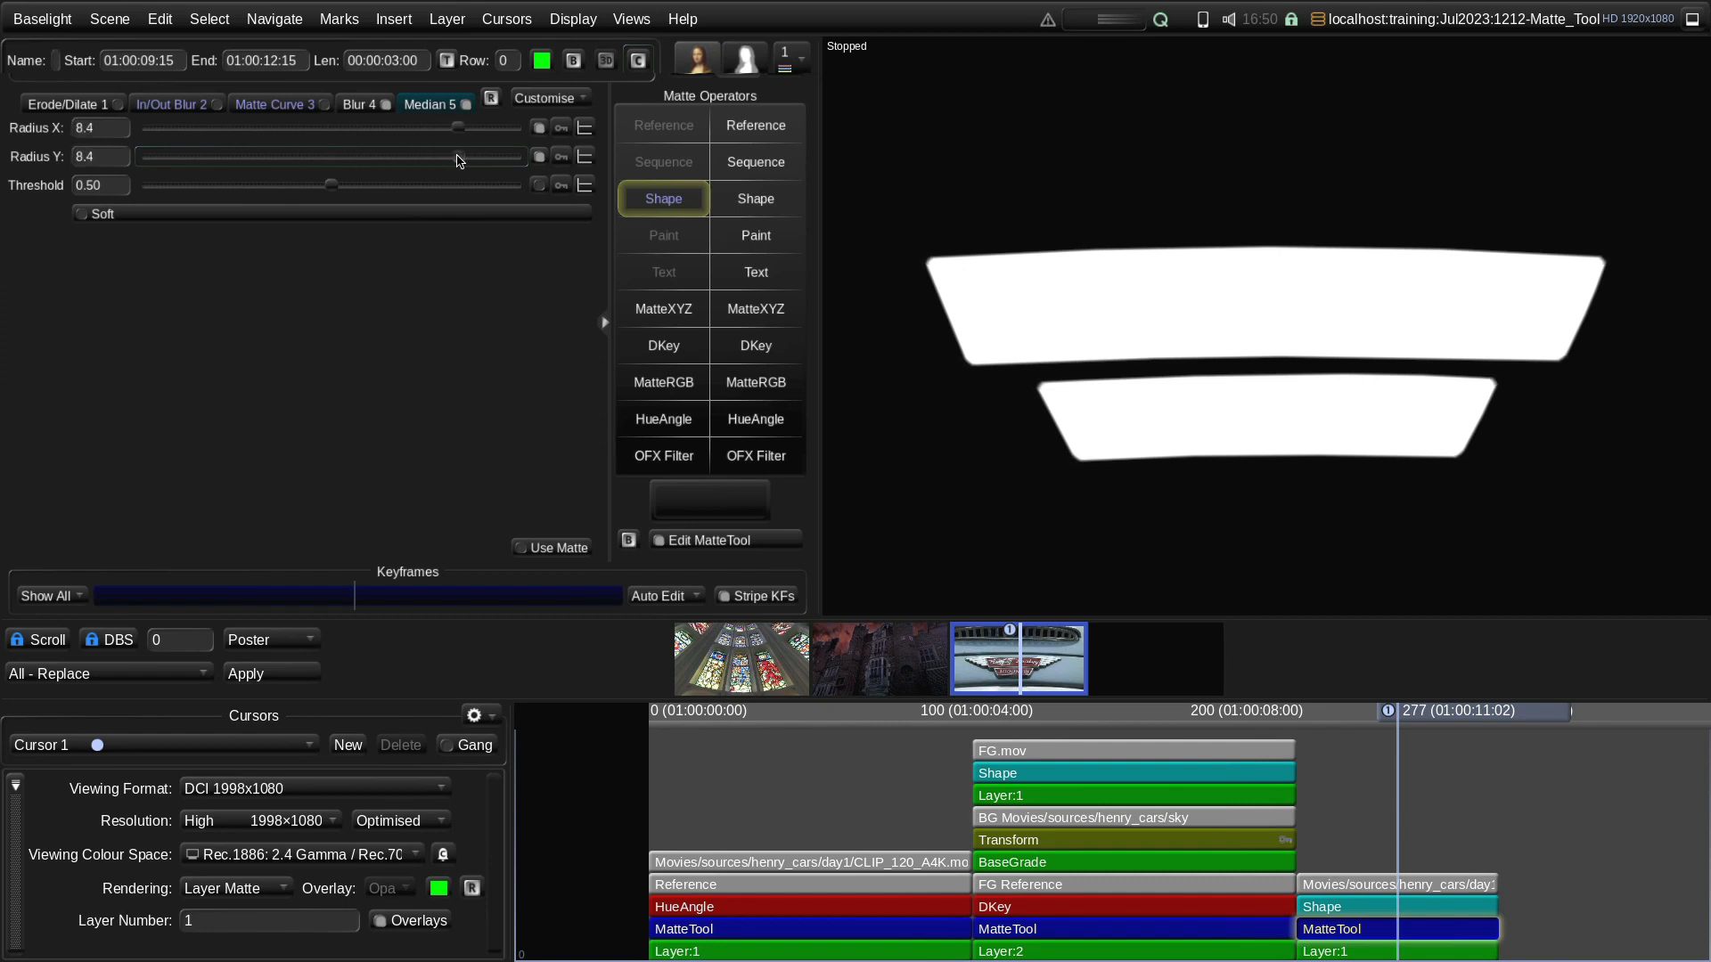
Return to the normal picture of the badge's Layer 1 and compare it with the grade bypassed and enabled
{"action": "left_click", "coordinate": [1380, 951]}
{"action": "key", "text": "m"}
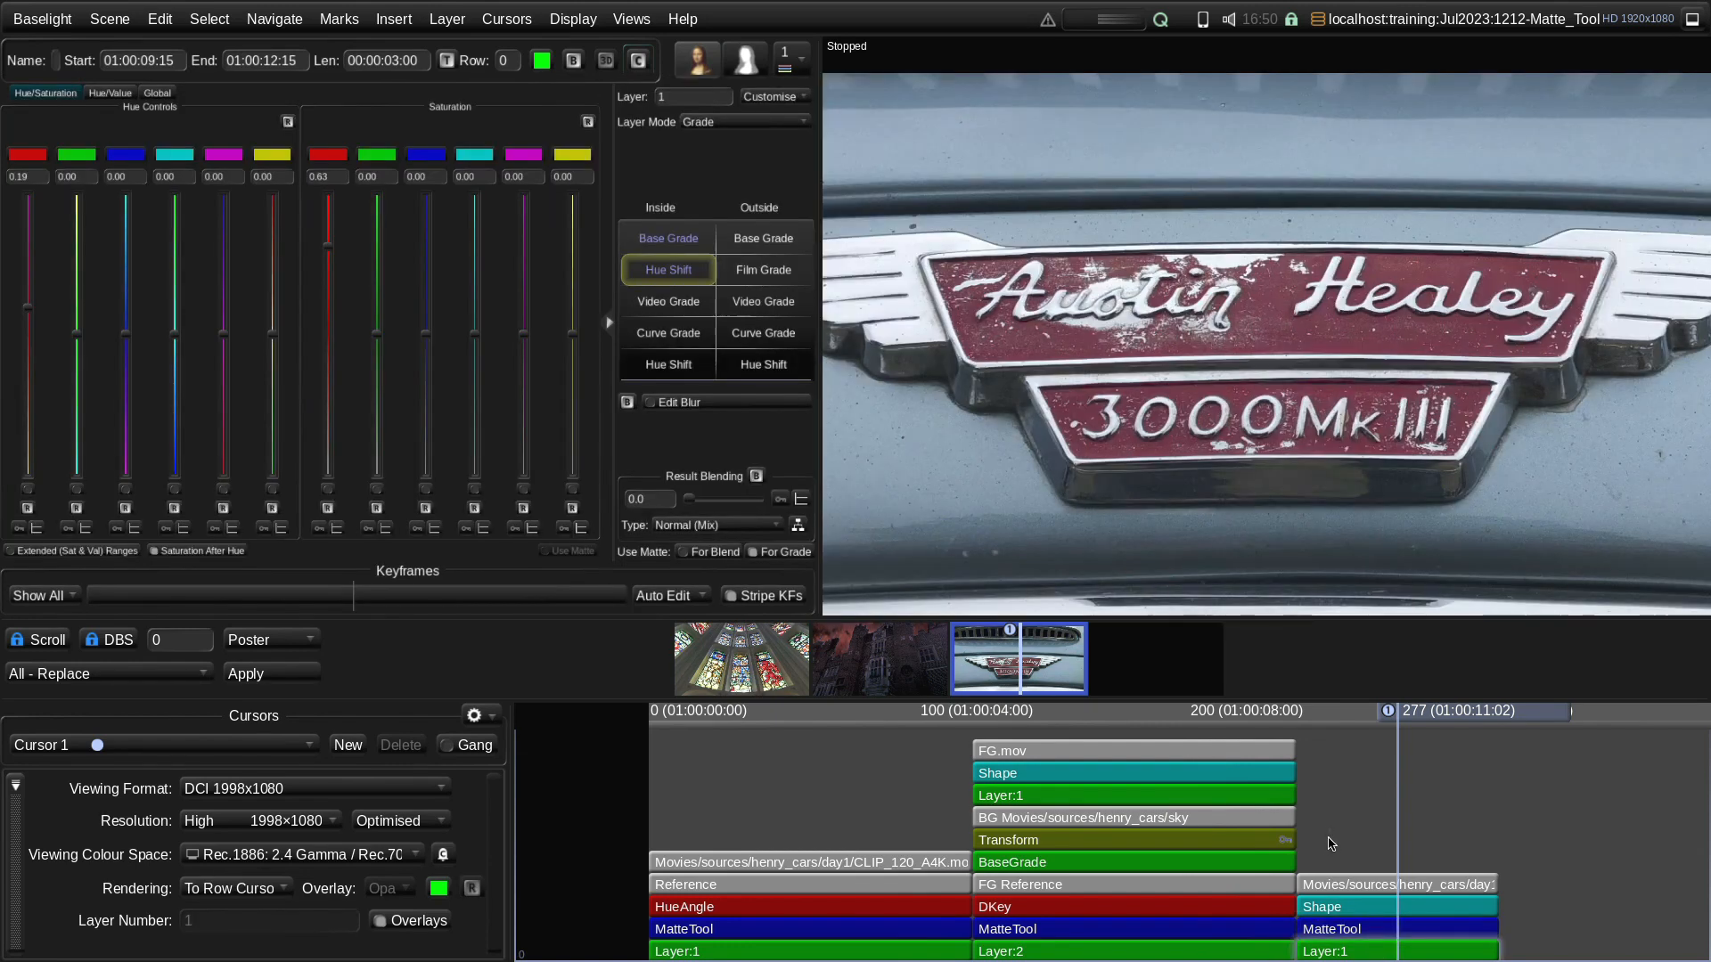
{"action": "left_click", "coordinate": [1376, 950]}
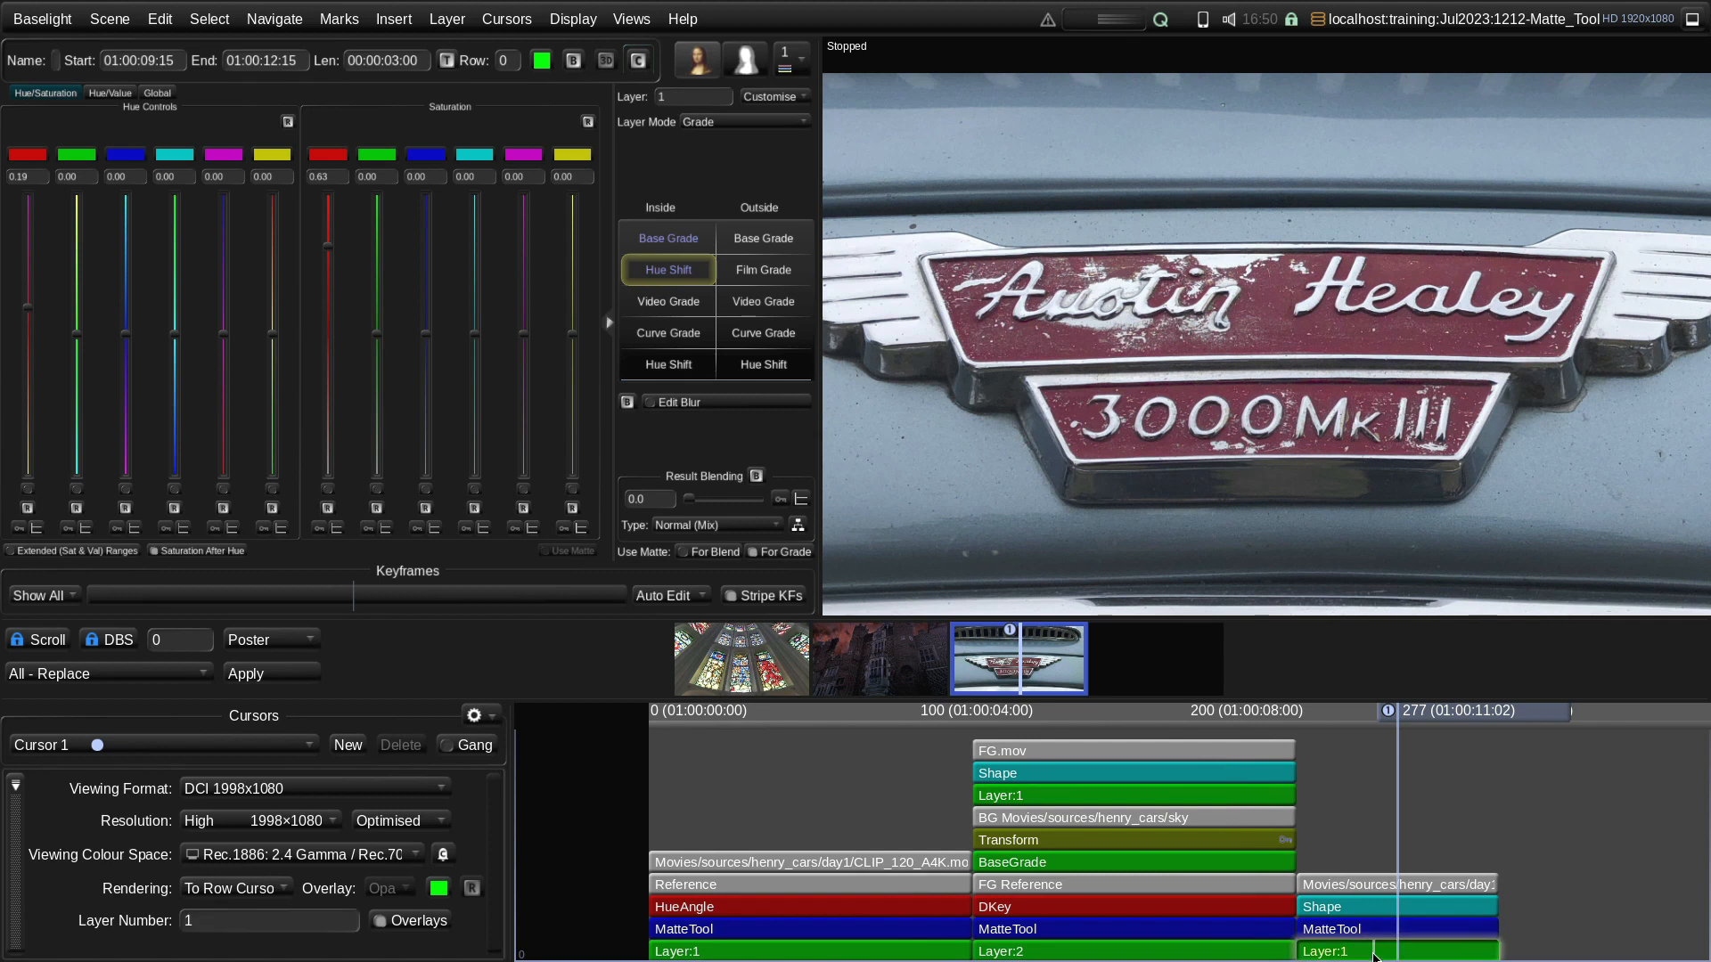
{"action": "key", "text": "b"}
{"action": "key", "text": "b"}
{"action": "key", "text": "b"}
{"action": "key", "text": "b"}
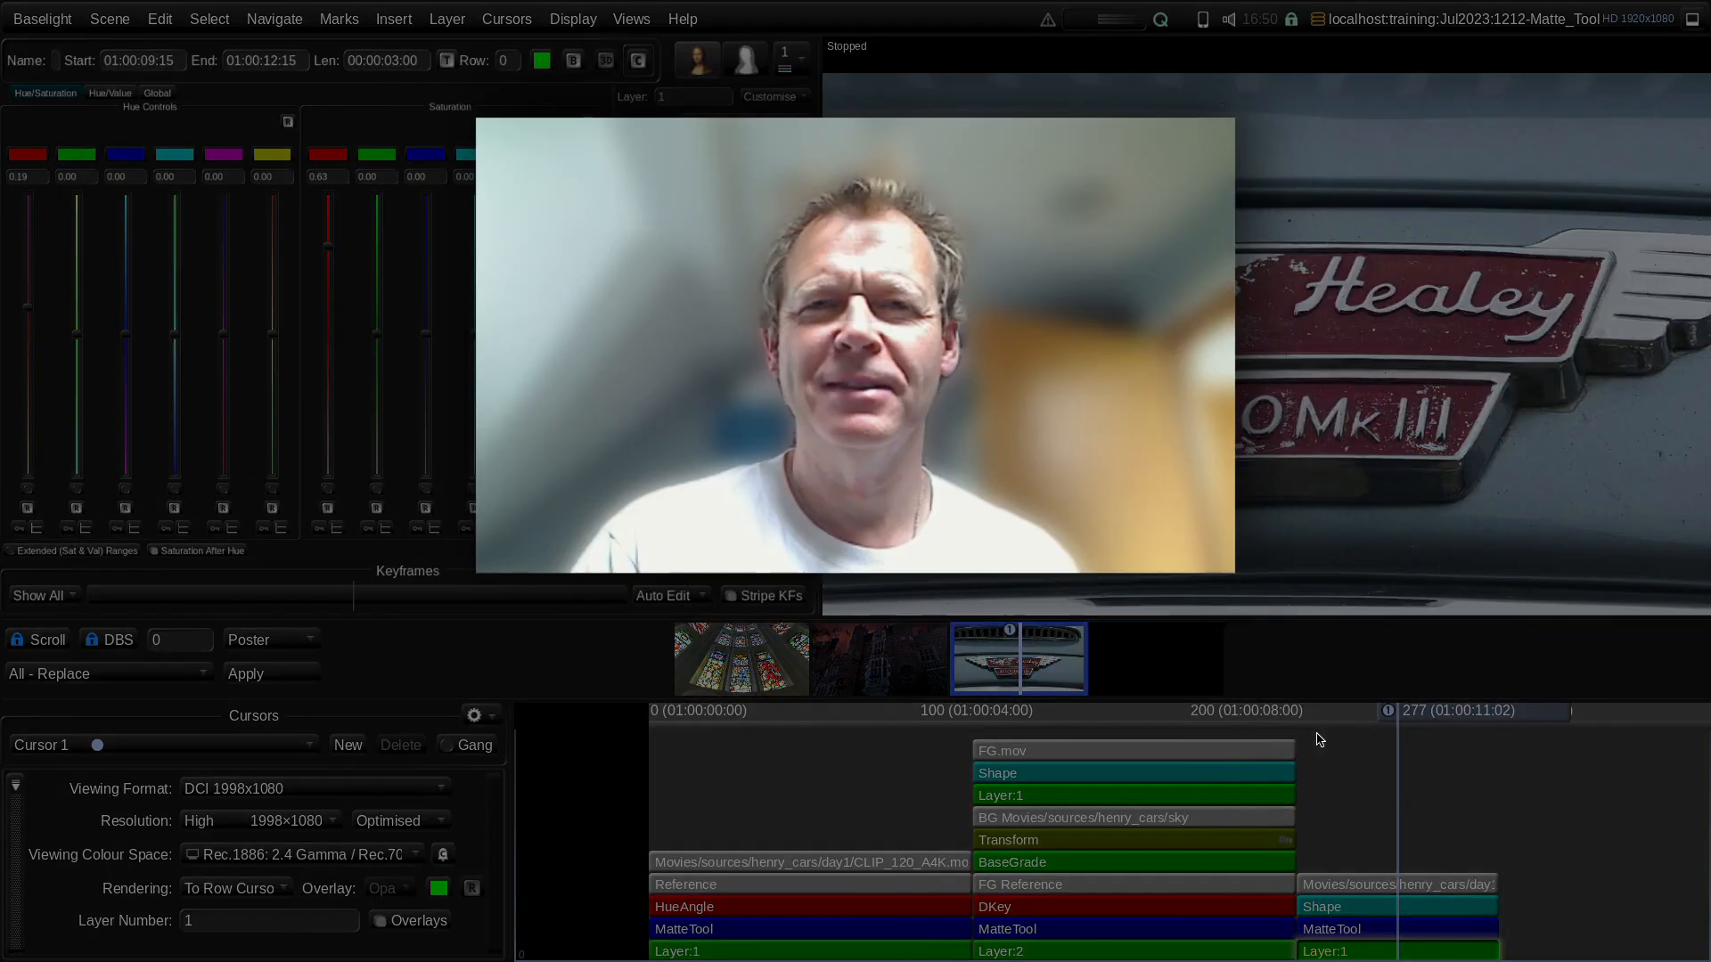